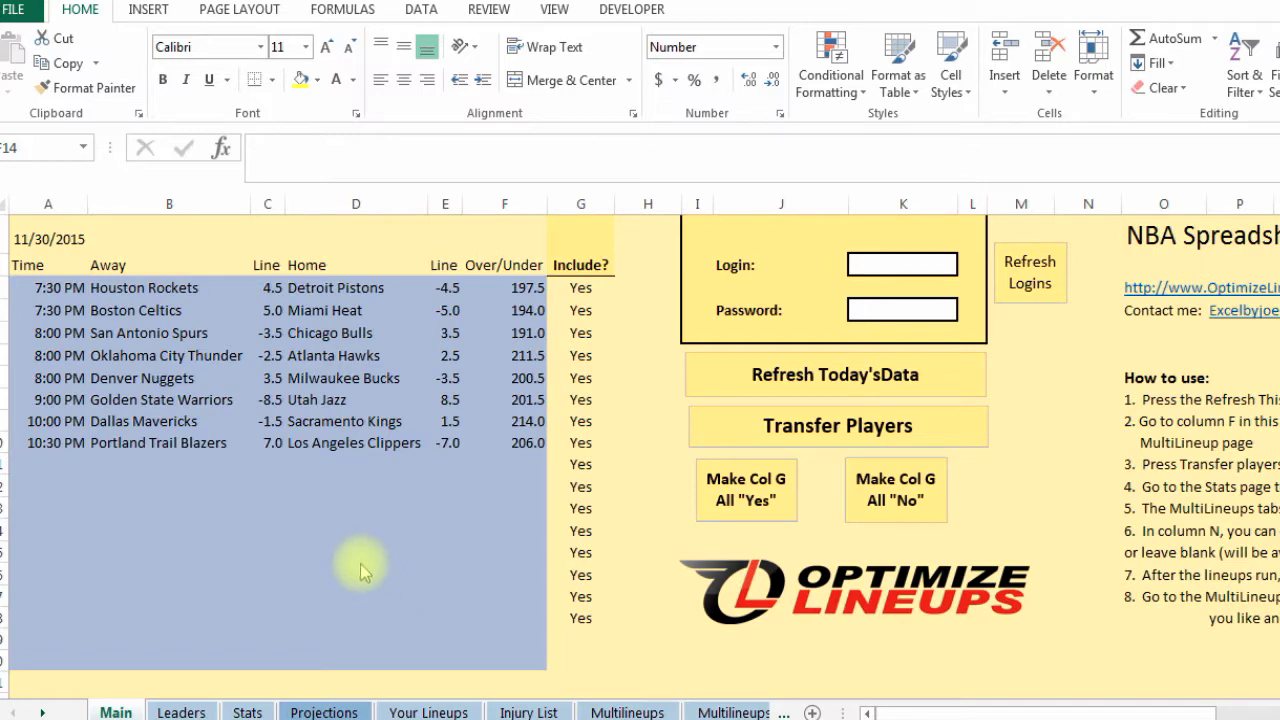
# Refresh today's data so the Stats sheet fills with player names, salaries and projections
pyautogui.click(183, 458)
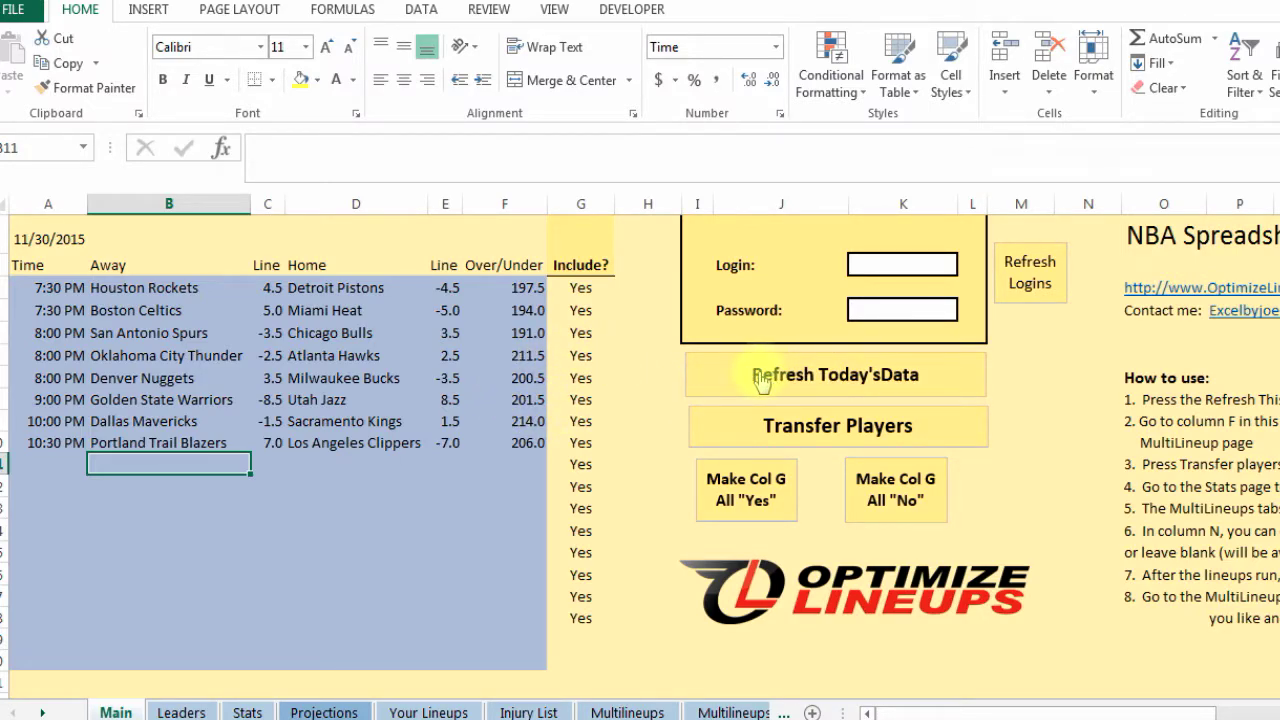
pyautogui.click(760, 378)
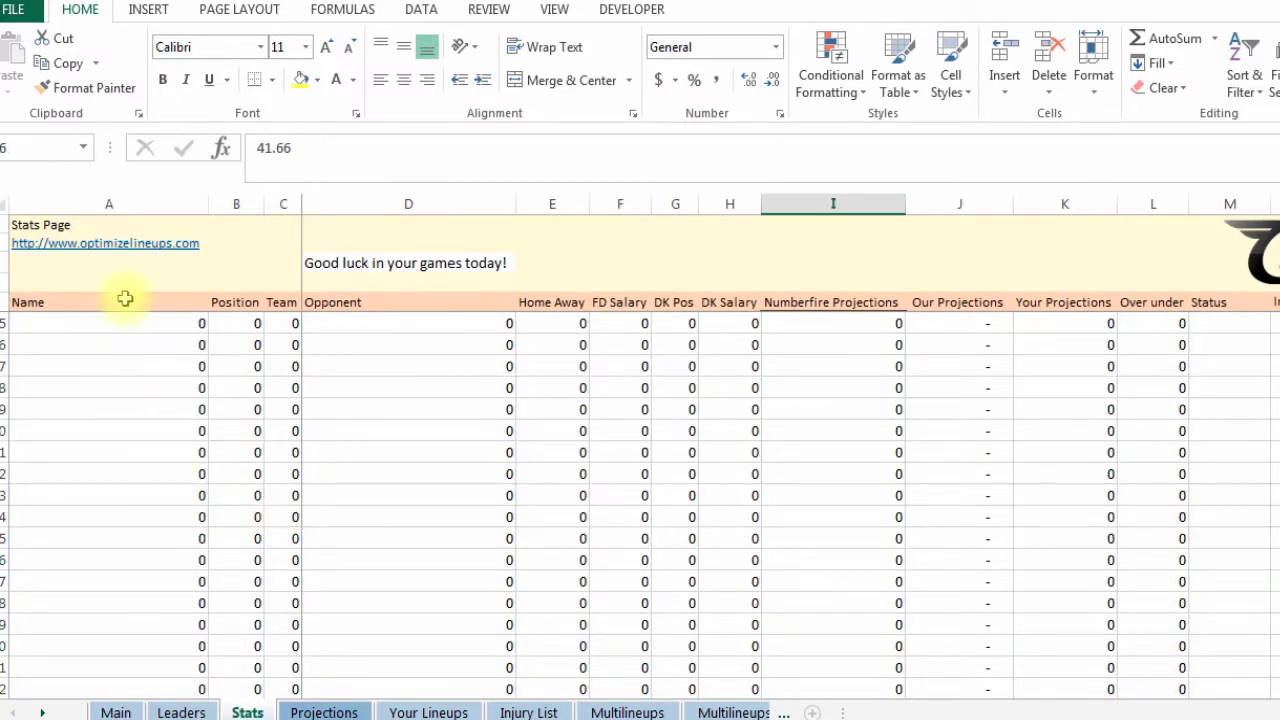
pyautogui.click(122, 299)
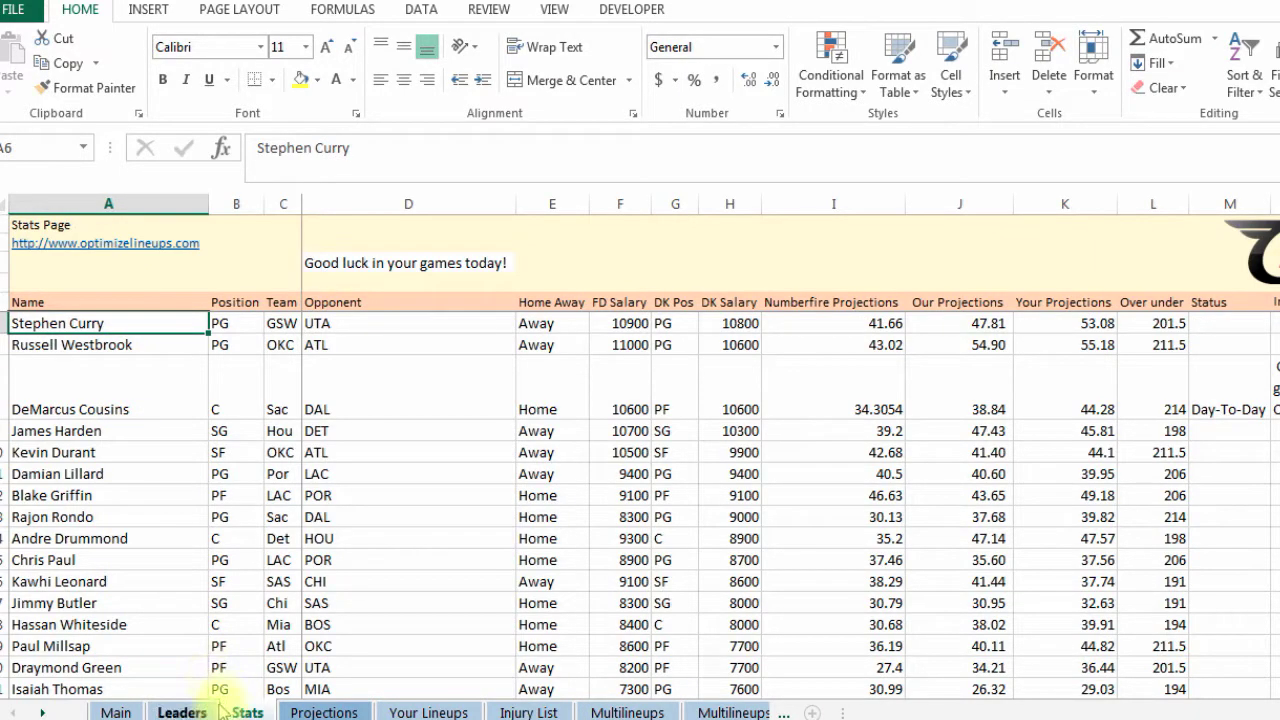
# On the Main sheet, widen column A so the 11/30/2015 date displays
pyautogui.click(114, 710)
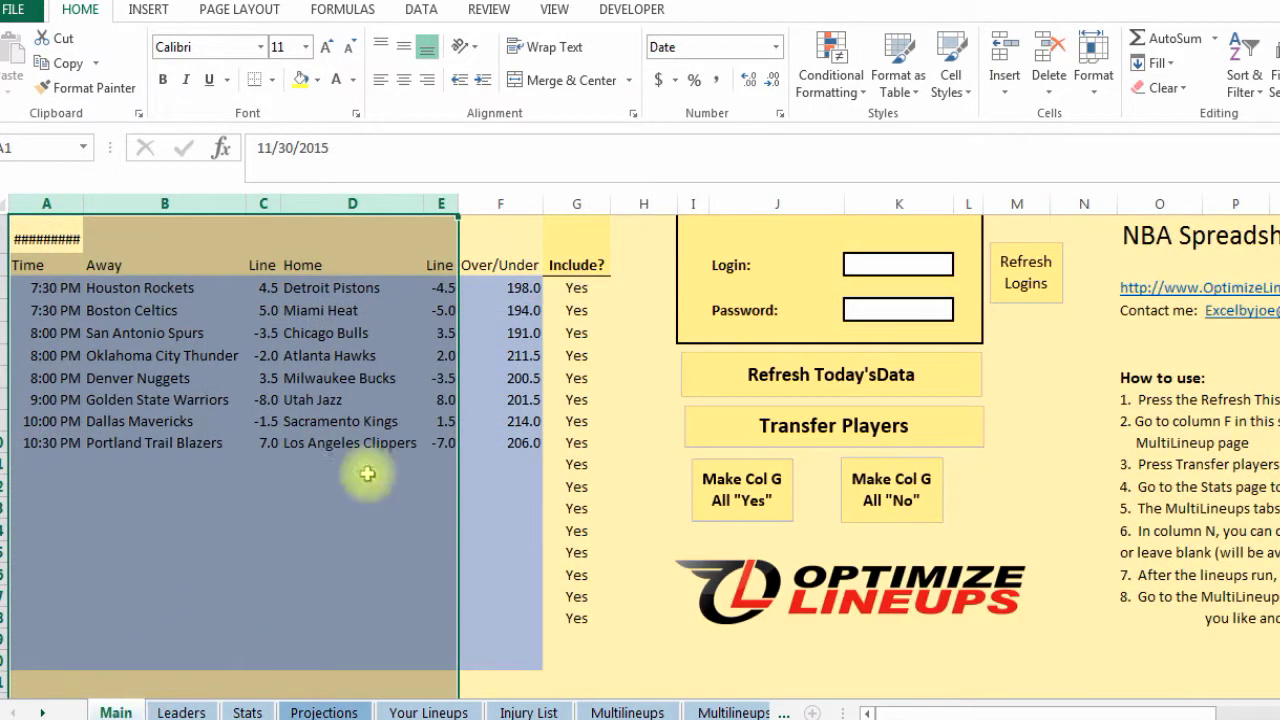
pyautogui.click(498, 343)
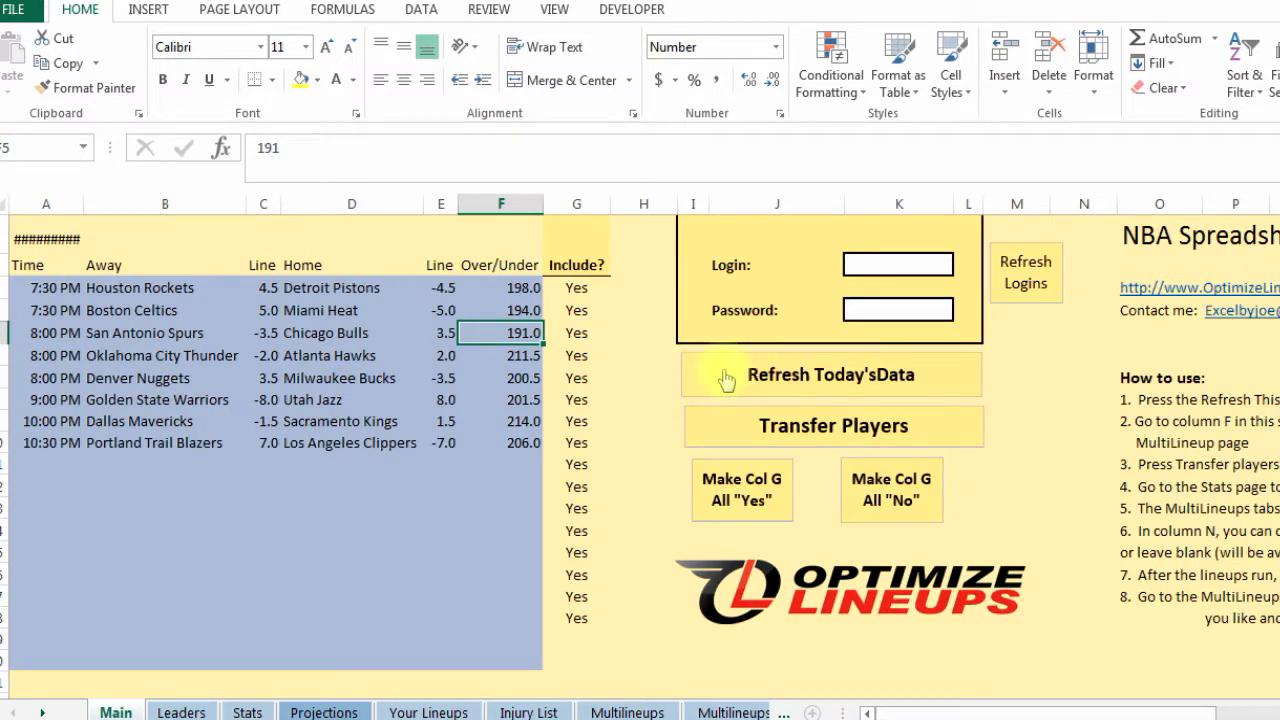
pyautogui.click(134, 334)
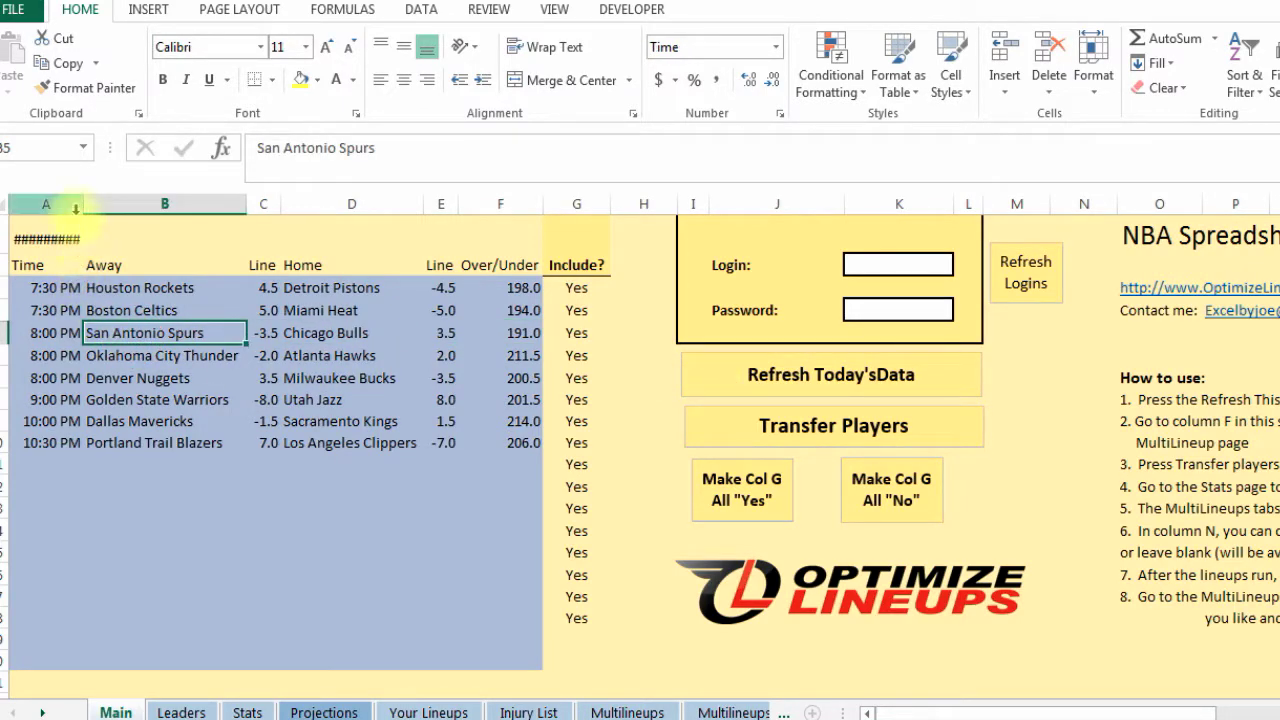
pyautogui.moveTo(75, 208); pyautogui.dragTo(89, 211)
# Review the game start times, lines (-2.0, -8.0) and totals (211.5, 214.0)
pyautogui.click(60, 241)
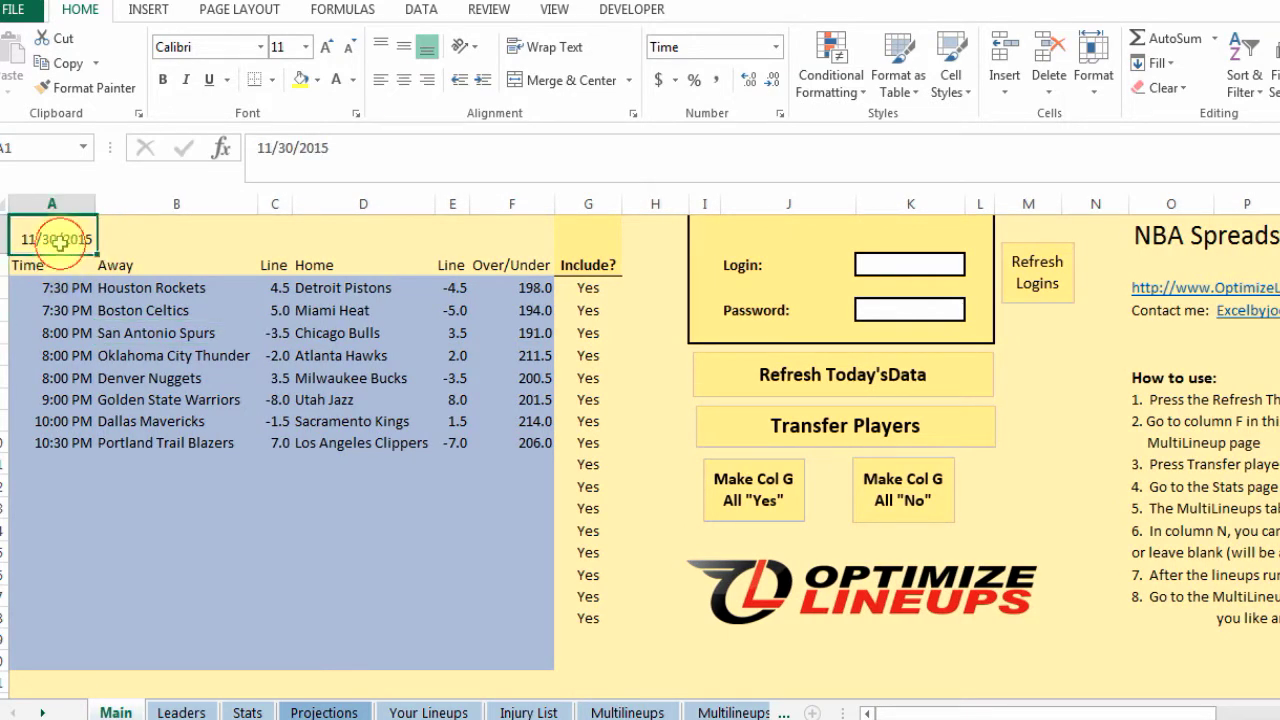
pyautogui.click(60, 310)
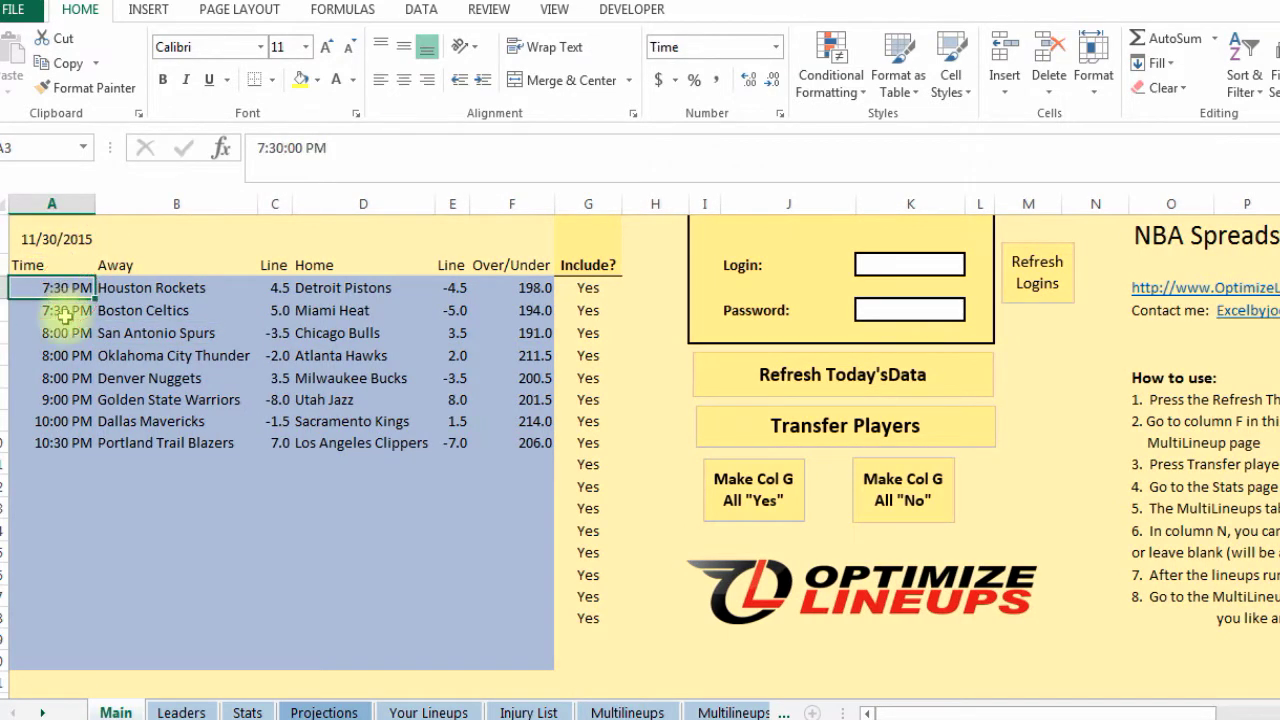
pyautogui.click(60, 378)
pyautogui.click(160, 358)
pyautogui.click(277, 355)
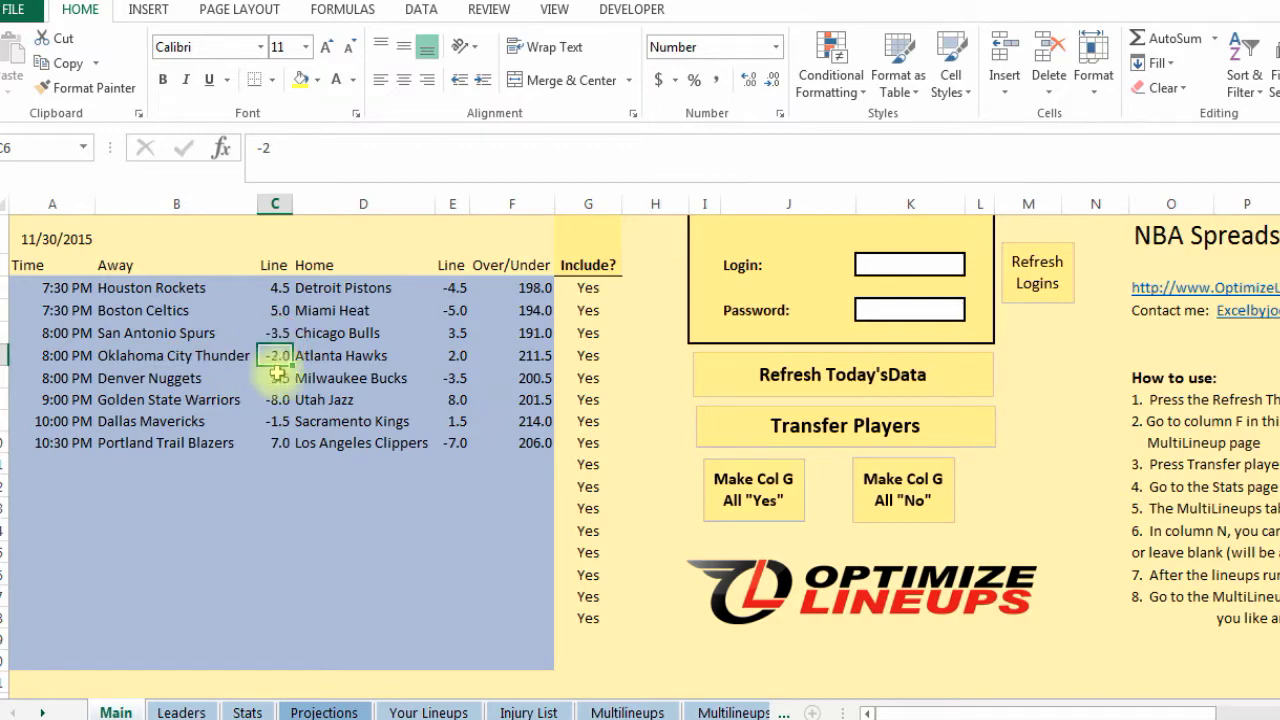
pyautogui.click(276, 400)
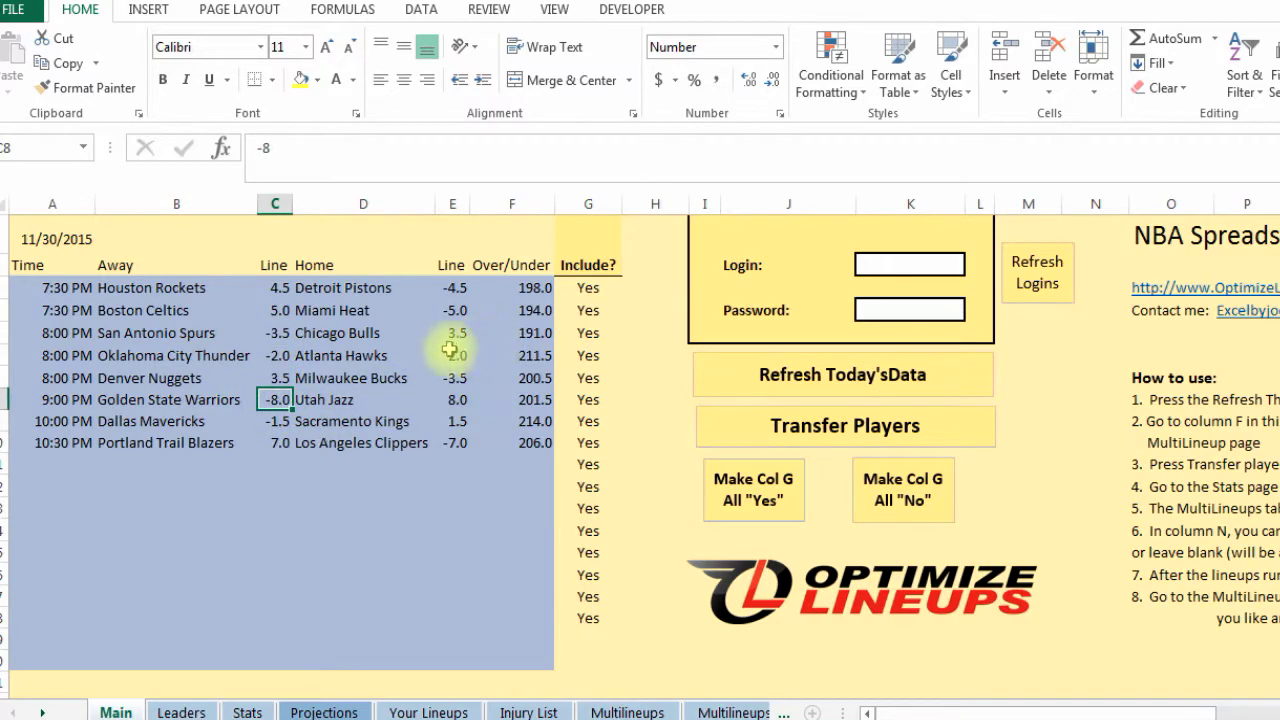
pyautogui.click(335, 356)
pyautogui.click(530, 356)
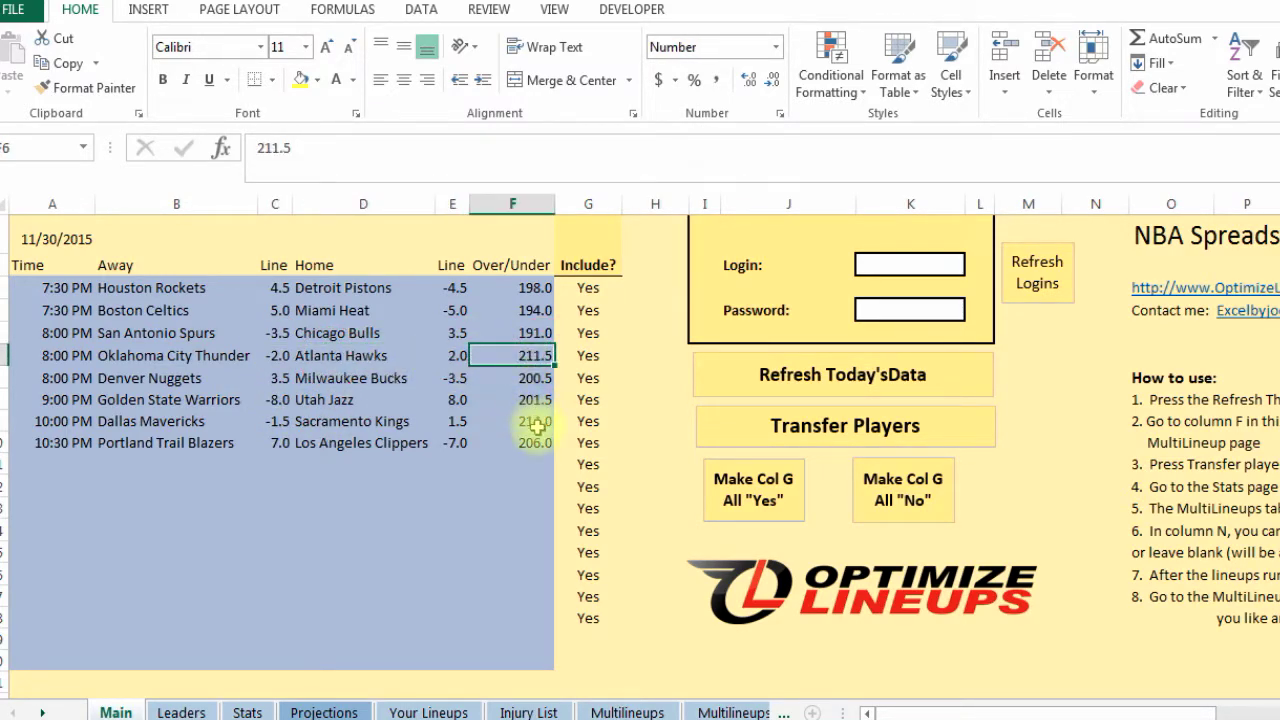
pyautogui.click(530, 421)
pyautogui.click(585, 287)
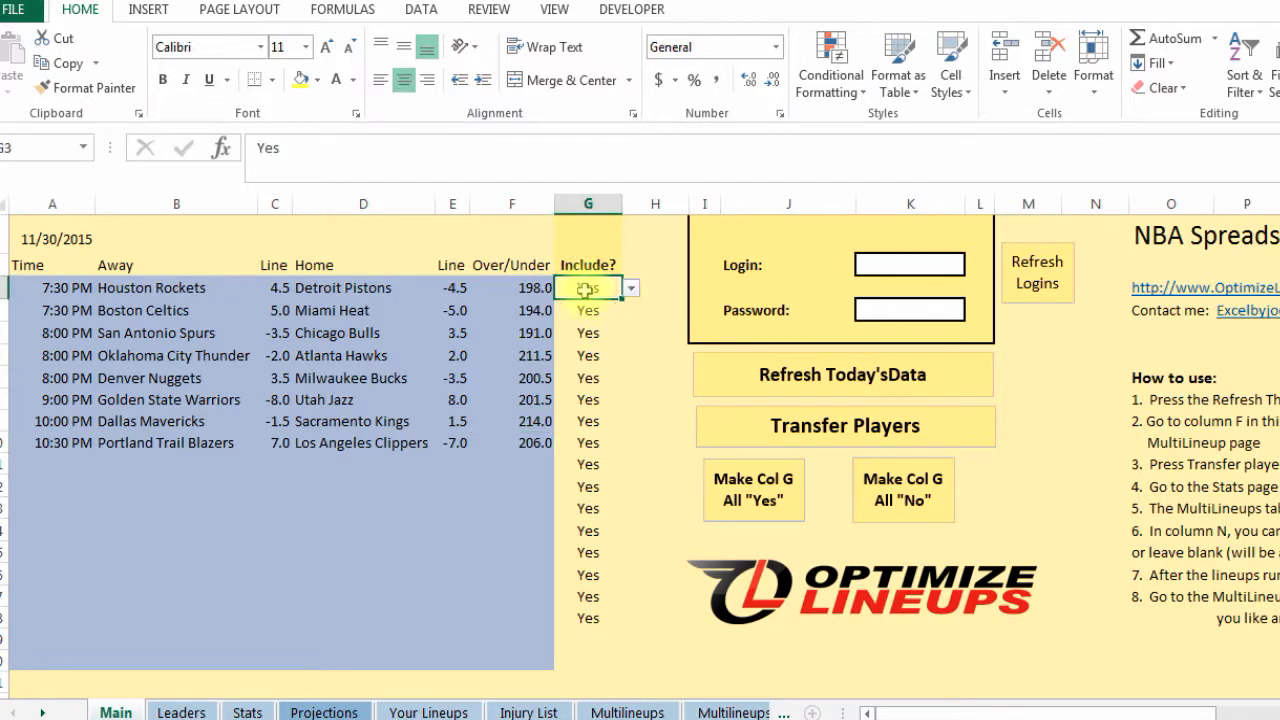
pyautogui.press('Down')
pyautogui.press('Down')
pyautogui.press('Down')
pyautogui.press('Down')
pyautogui.press('Down')
pyautogui.click(586, 288)
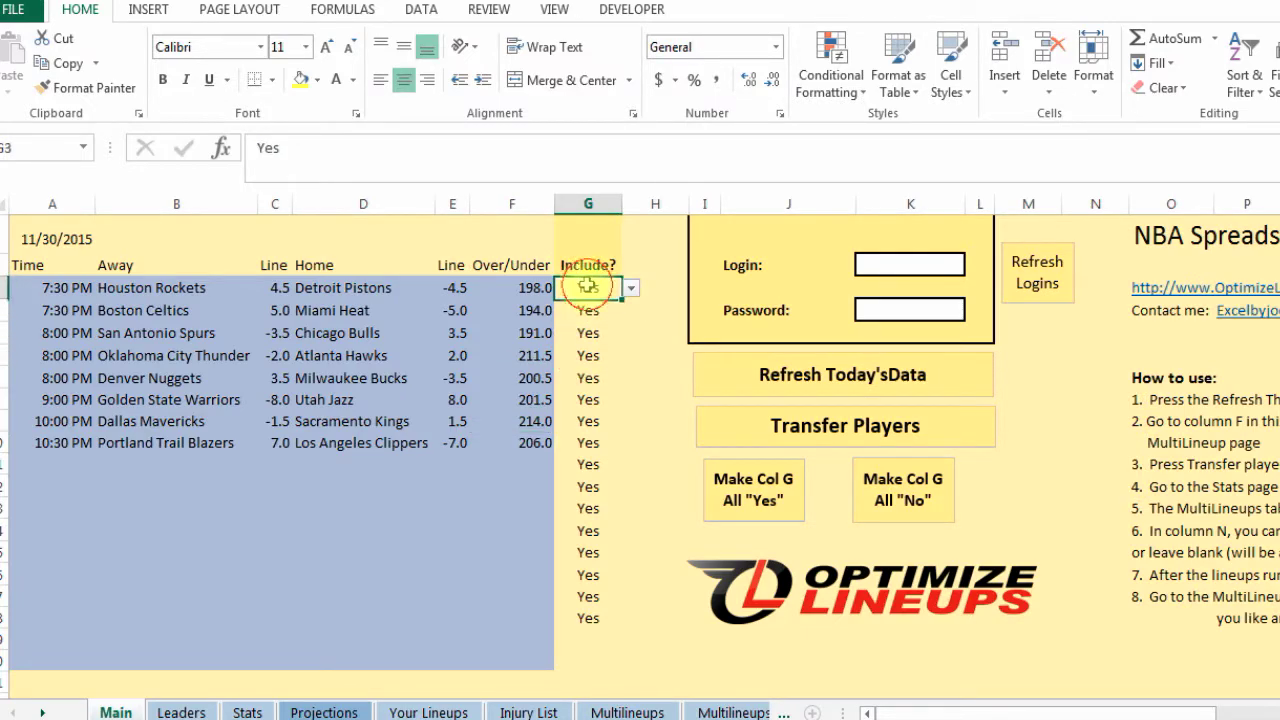
pyautogui.press('Down')
pyautogui.press('Down')
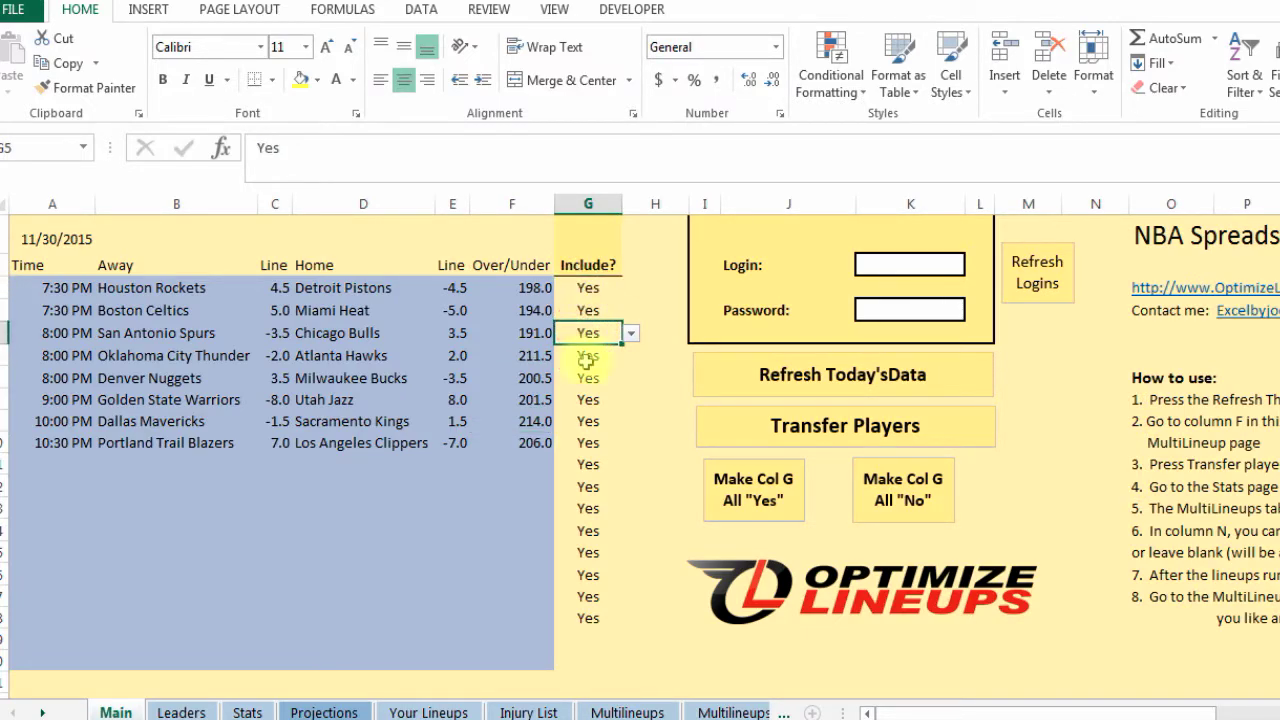
pyautogui.click(583, 448)
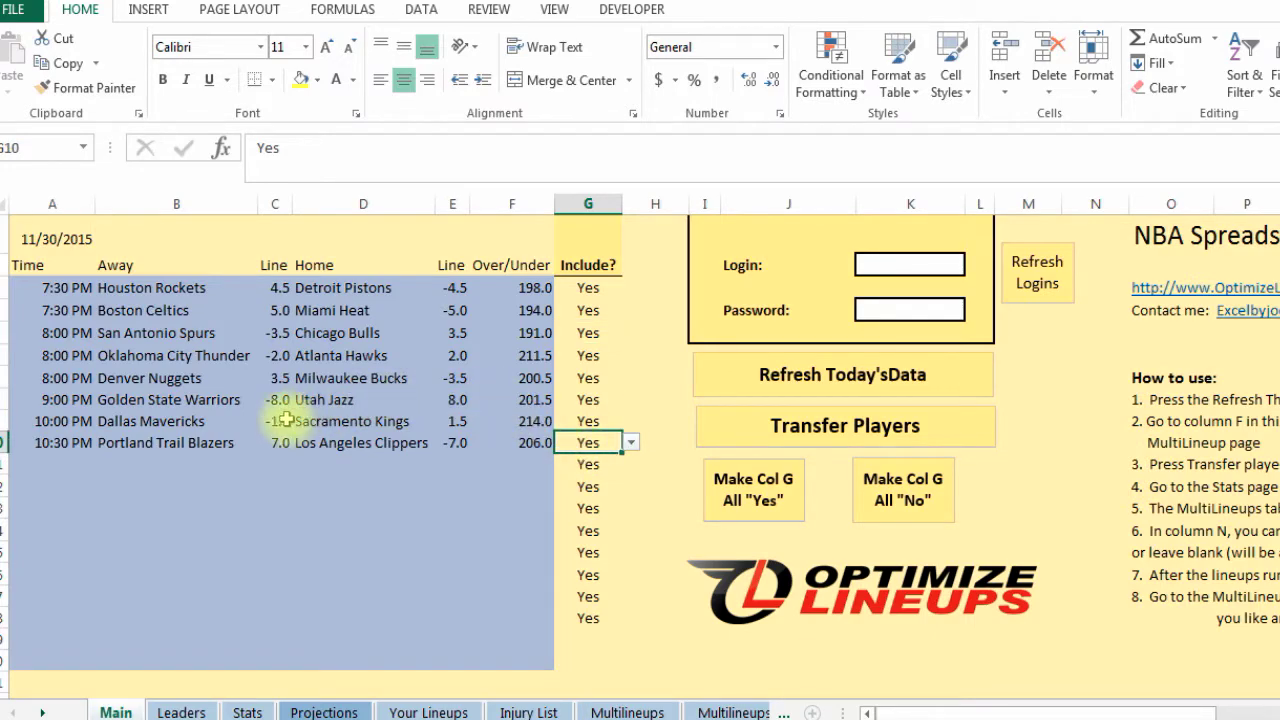
pyautogui.click(590, 401)
pyautogui.click(631, 399)
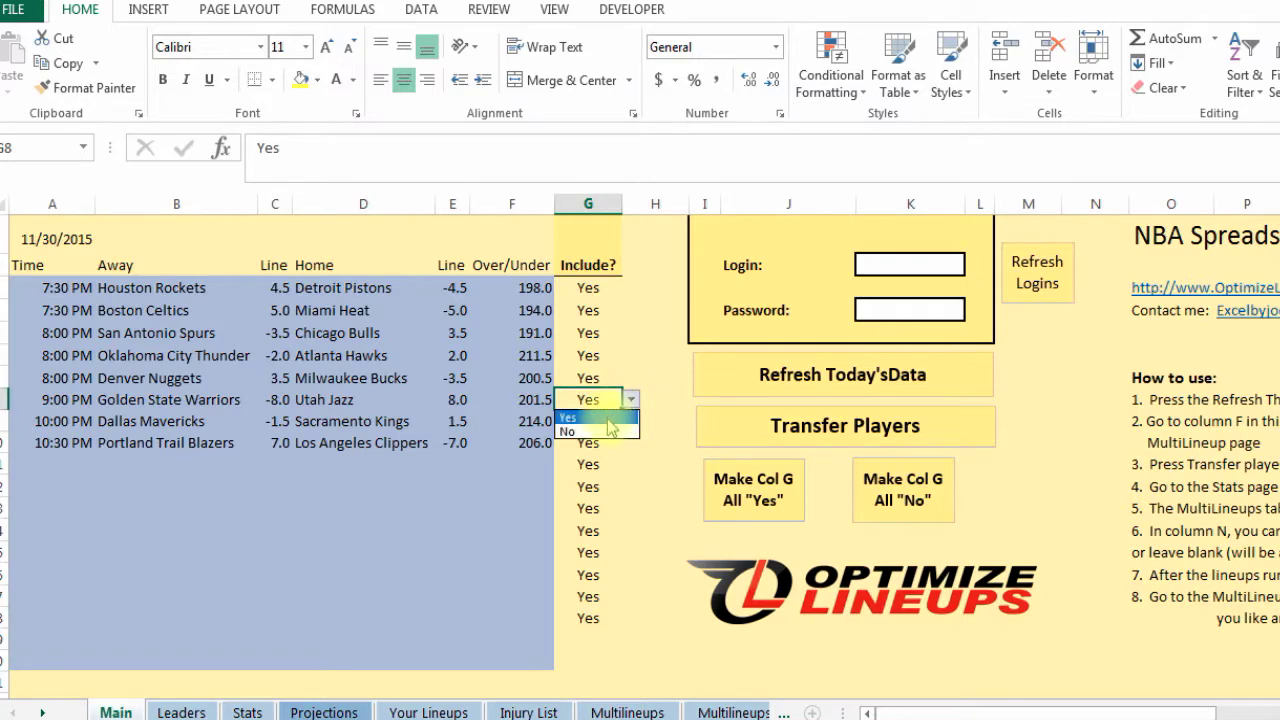
pyautogui.click(600, 424)
pyautogui.moveTo(621, 410); pyautogui.dragTo(615, 288)
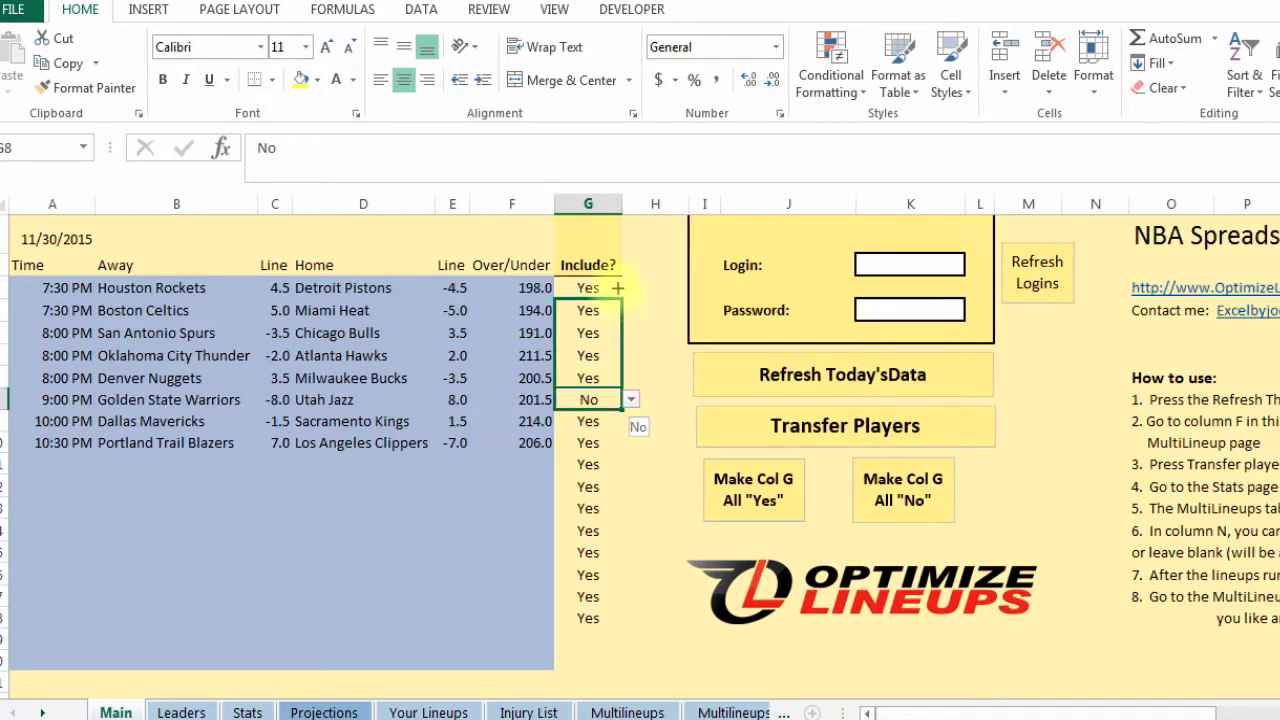
pyautogui.click(592, 312)
pyautogui.click(577, 441)
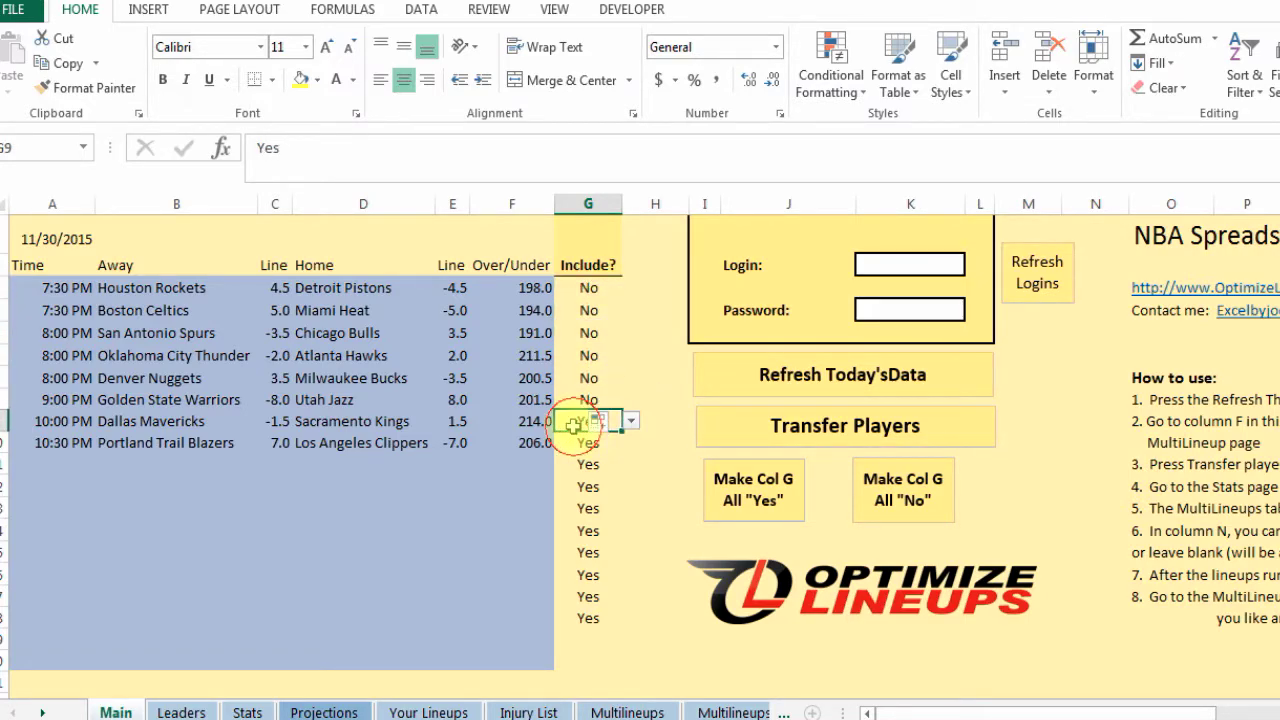
pyautogui.click(588, 421)
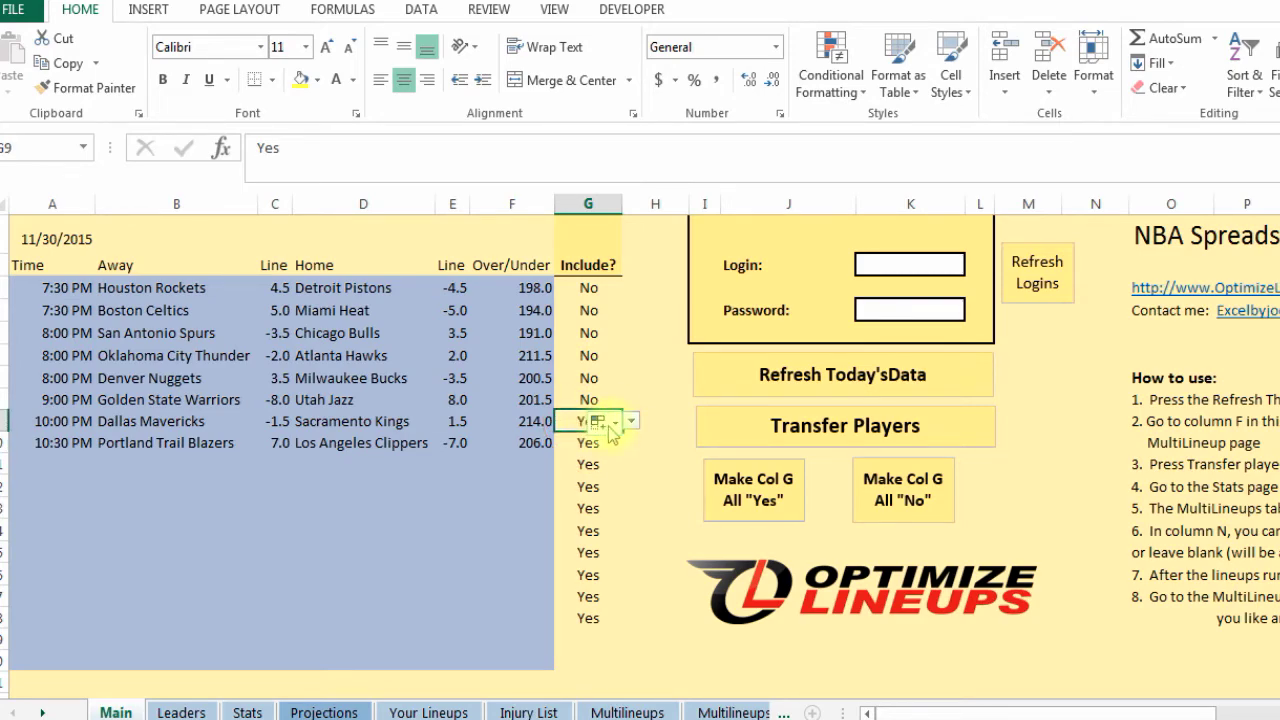
pyautogui.click(592, 443)
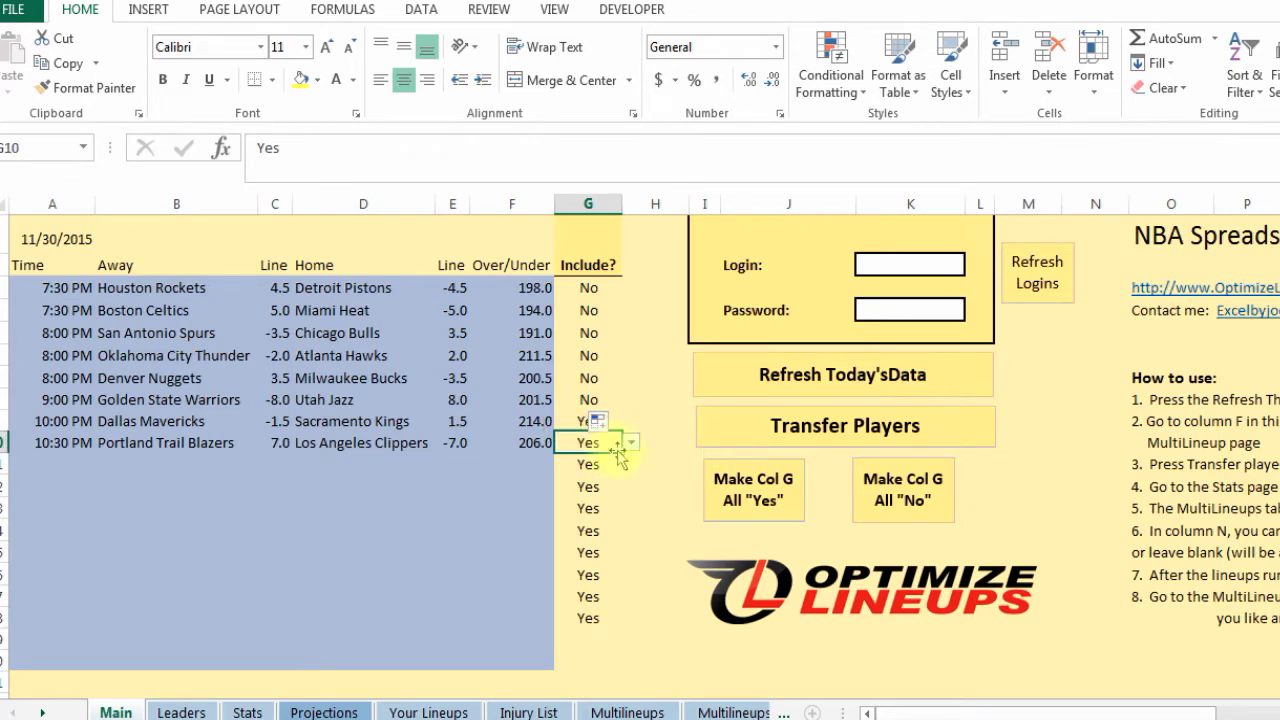
pyautogui.moveTo(620, 452); pyautogui.dragTo(606, 289)
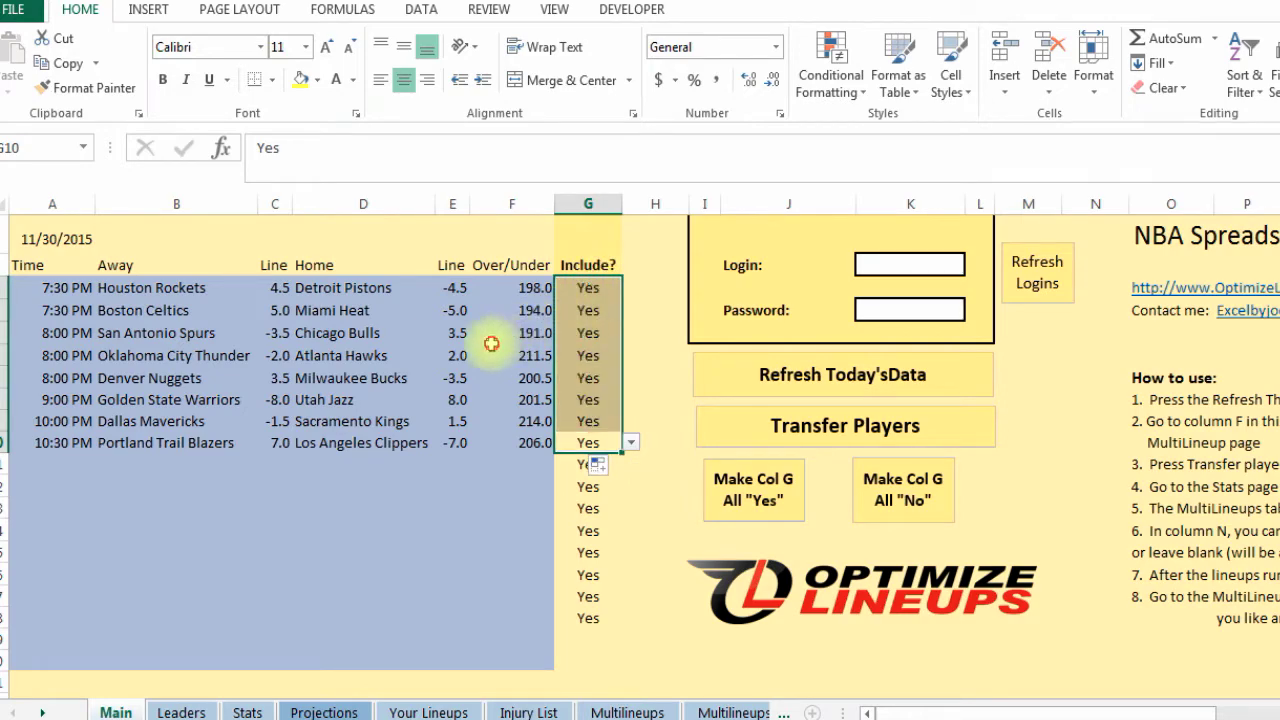
pyautogui.click(500, 336)
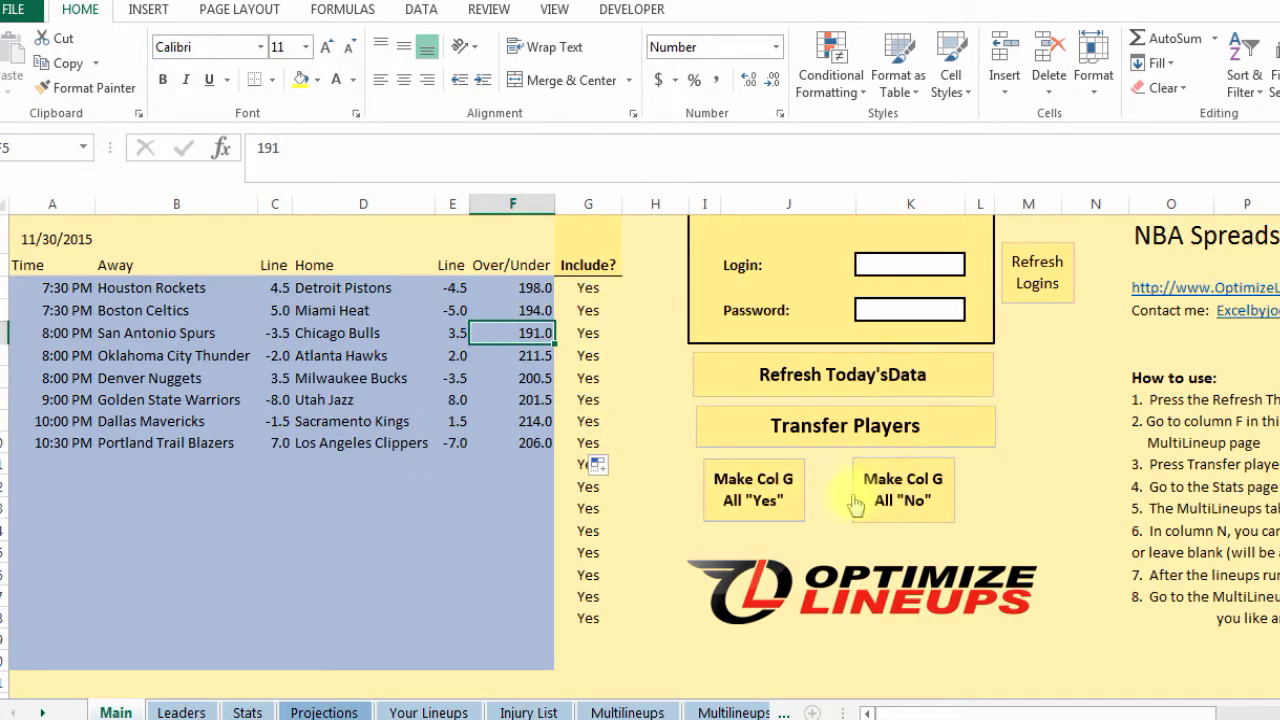
pyautogui.click(900, 488)
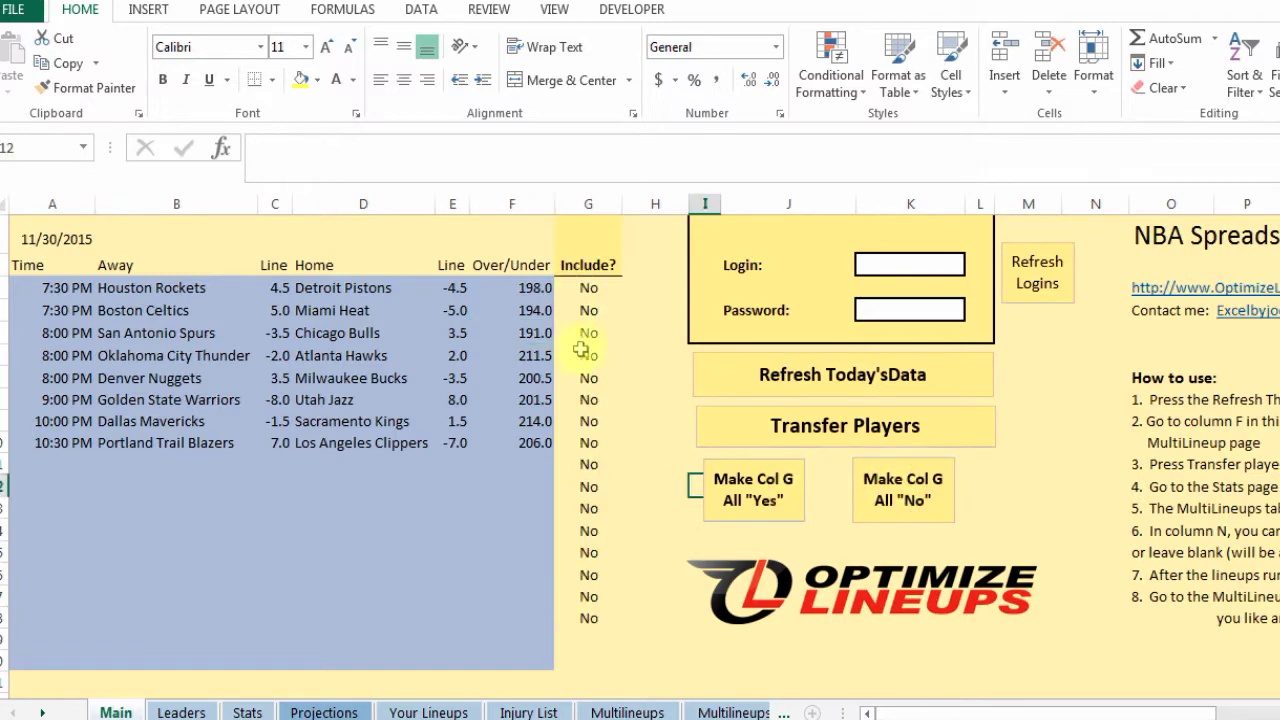
pyautogui.click(755, 488)
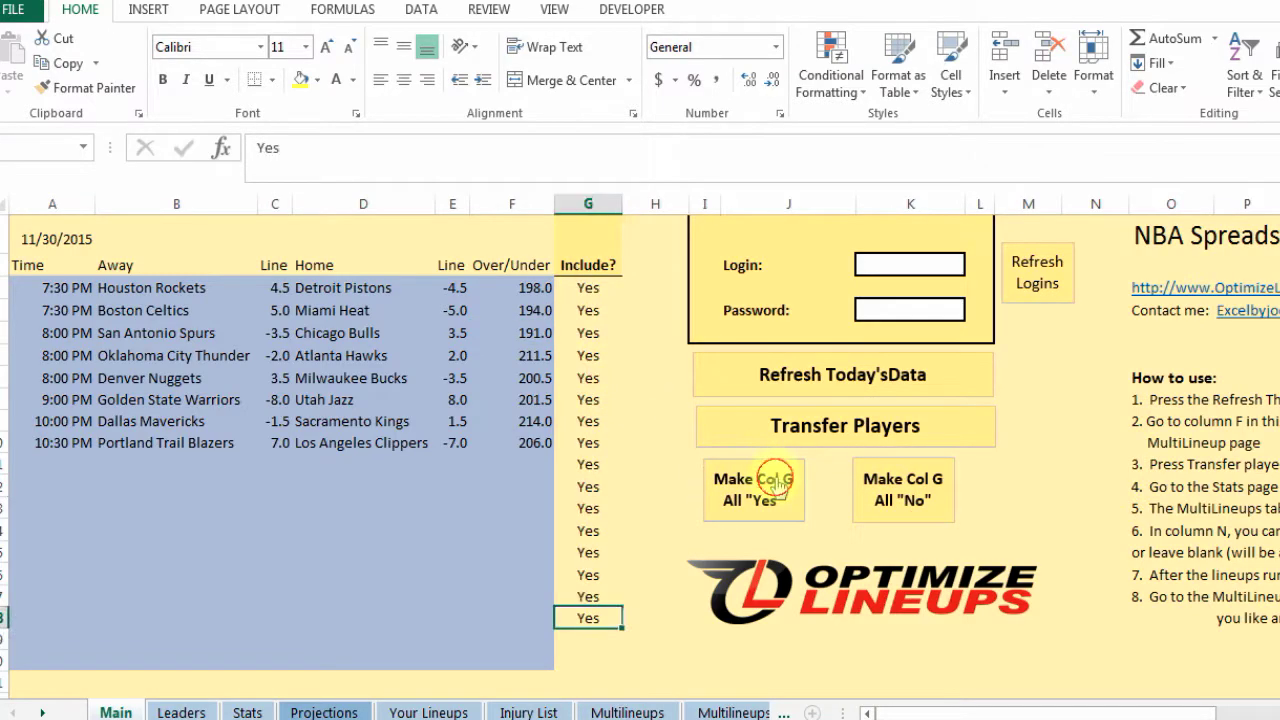
pyautogui.click(592, 400)
# Transfer today's players to the lineup sheets
pyautogui.click(530, 421)
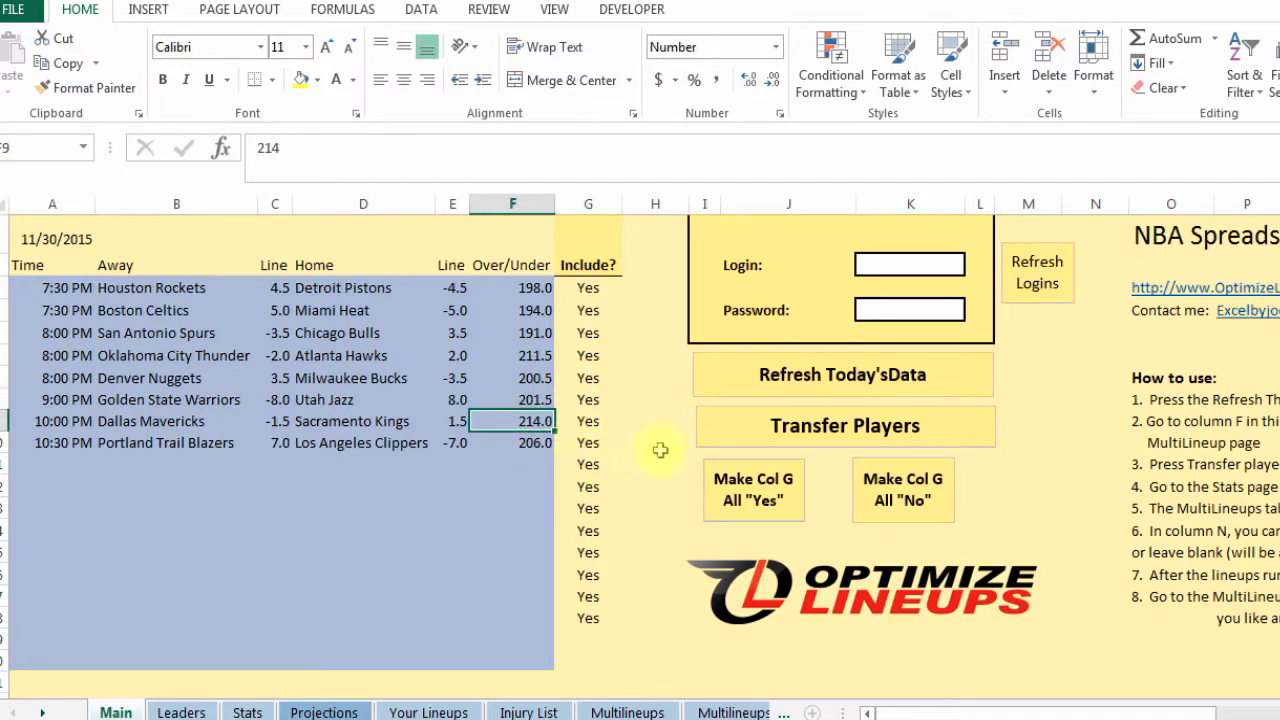
pyautogui.click(757, 426)
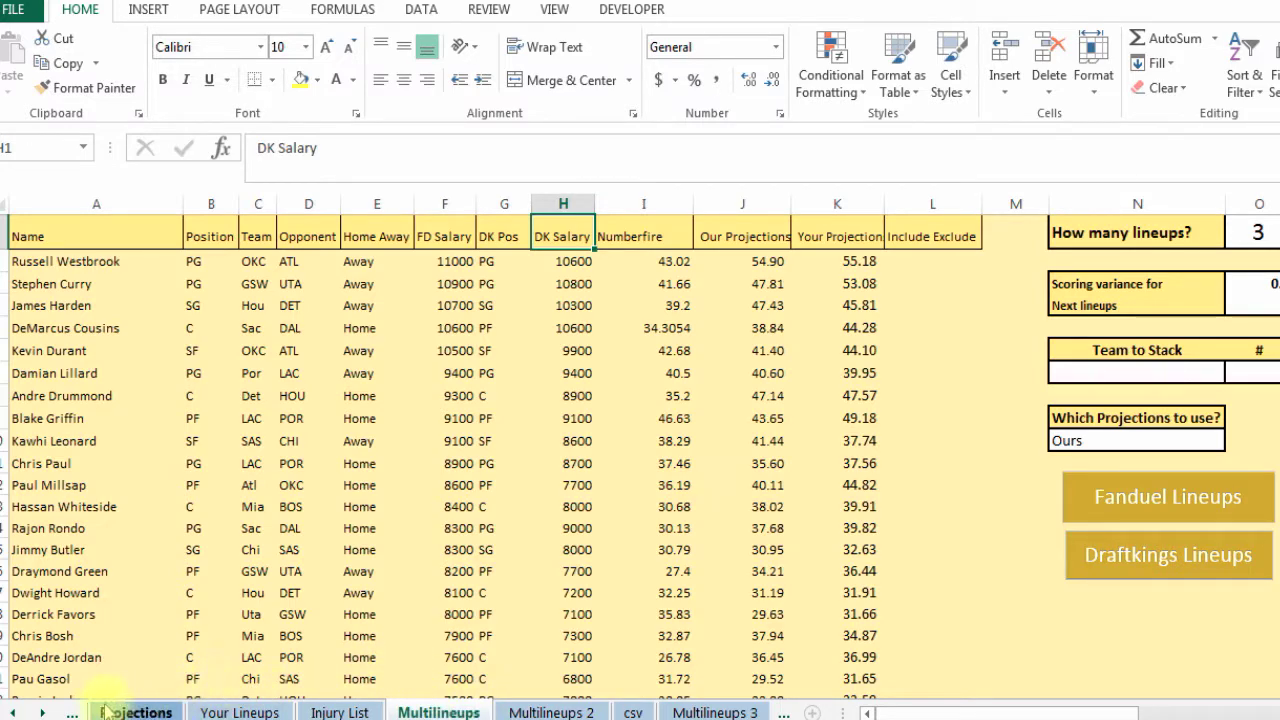
pyautogui.click(14, 712)
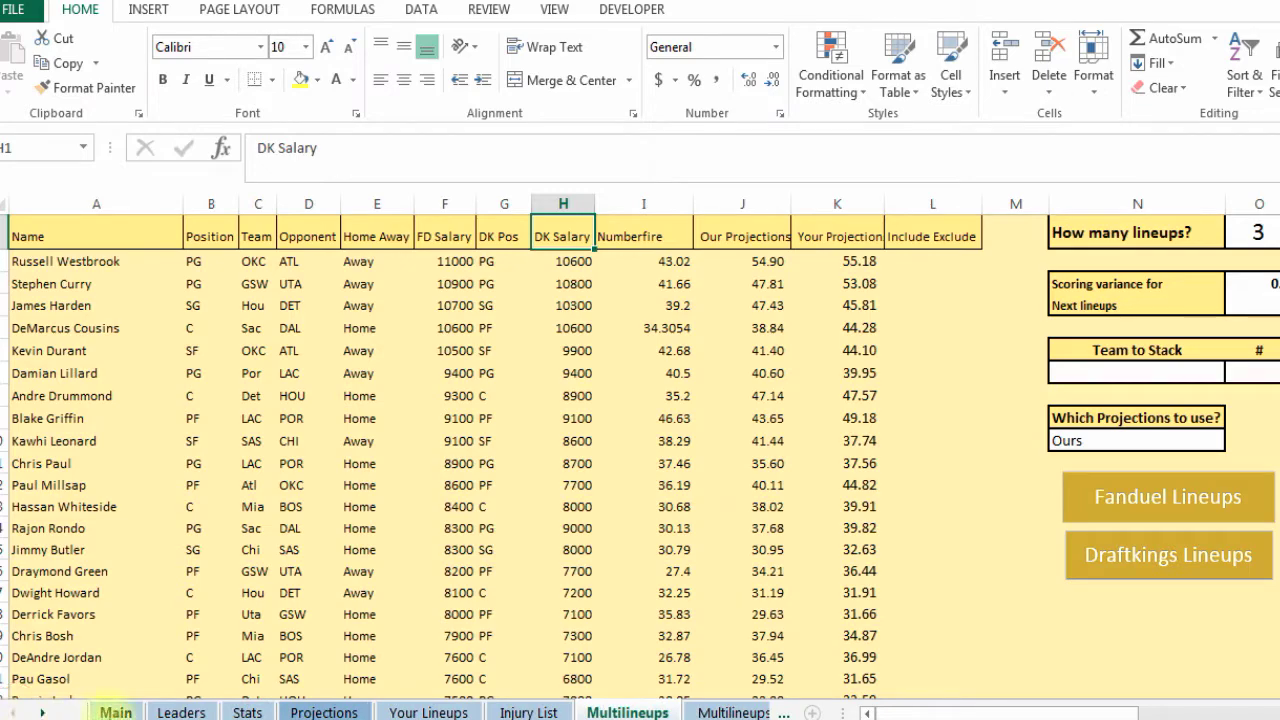
# Read the how-to-use steps on Main, then bring up the Stats sheet
pyautogui.click(115, 712)
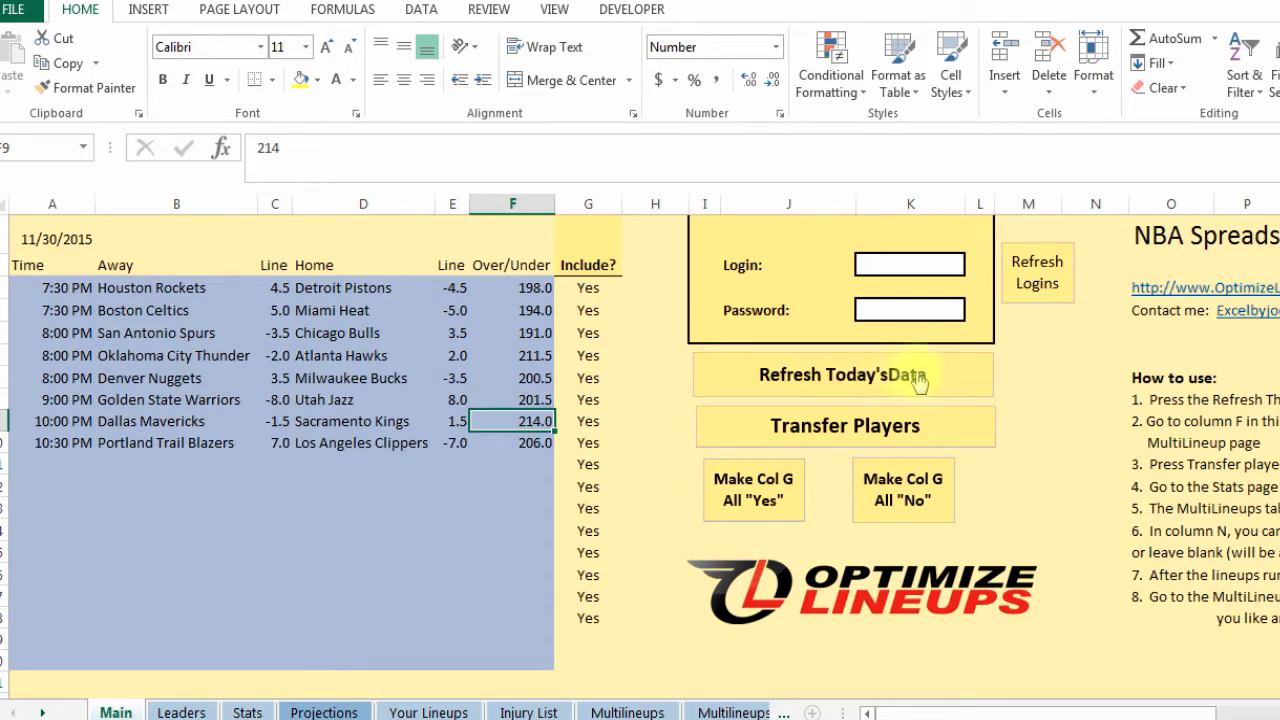
pyautogui.click(1158, 404)
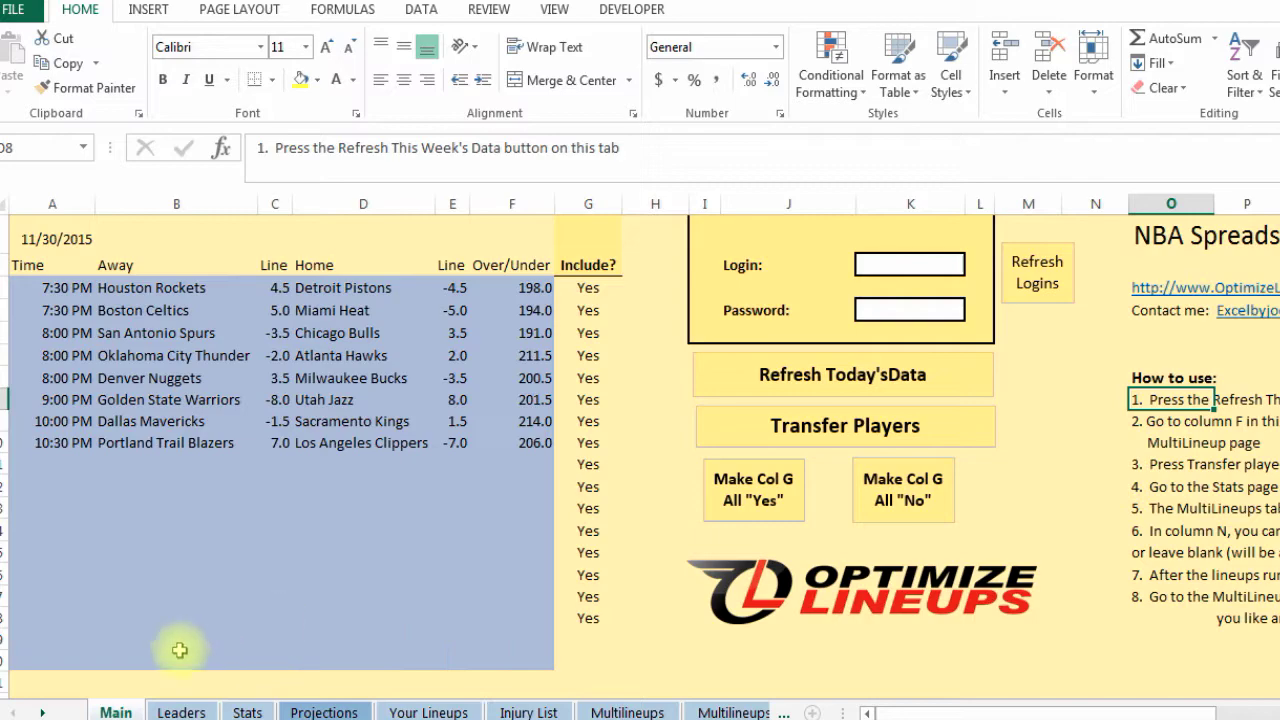
pyautogui.click(245, 710)
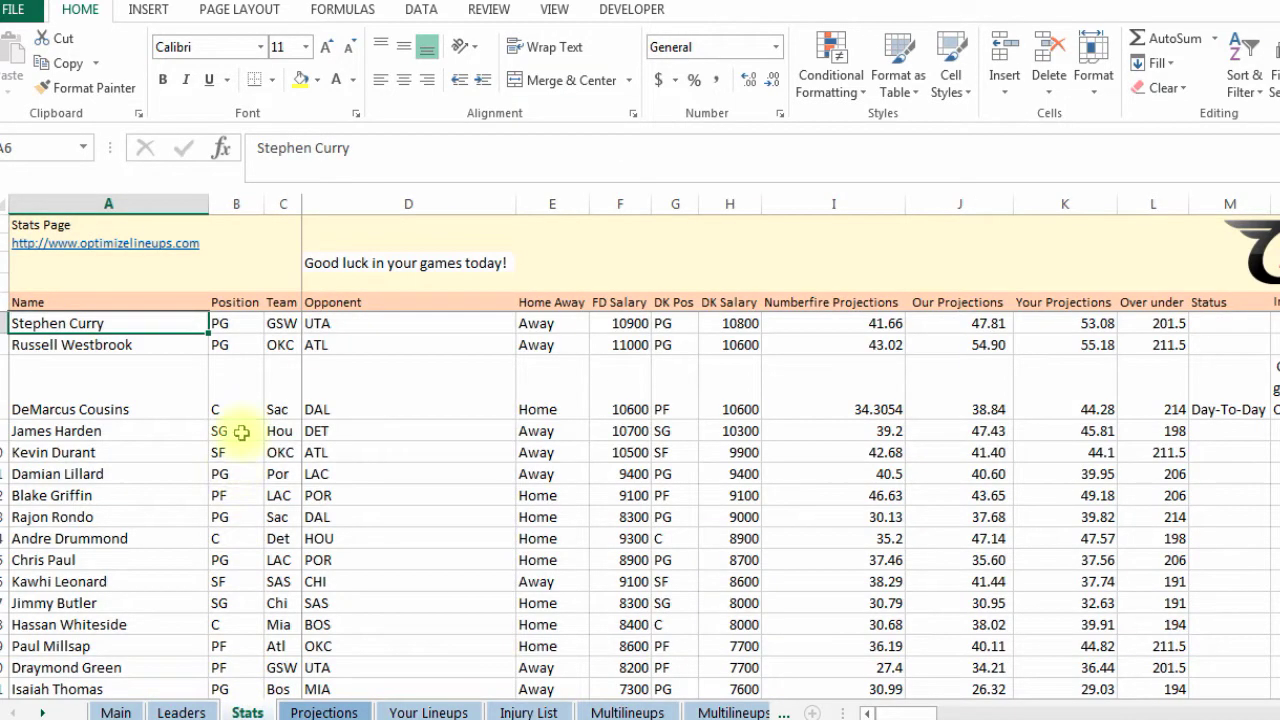
pyautogui.click(171, 348)
pyautogui.click(129, 394)
pyautogui.click(137, 323)
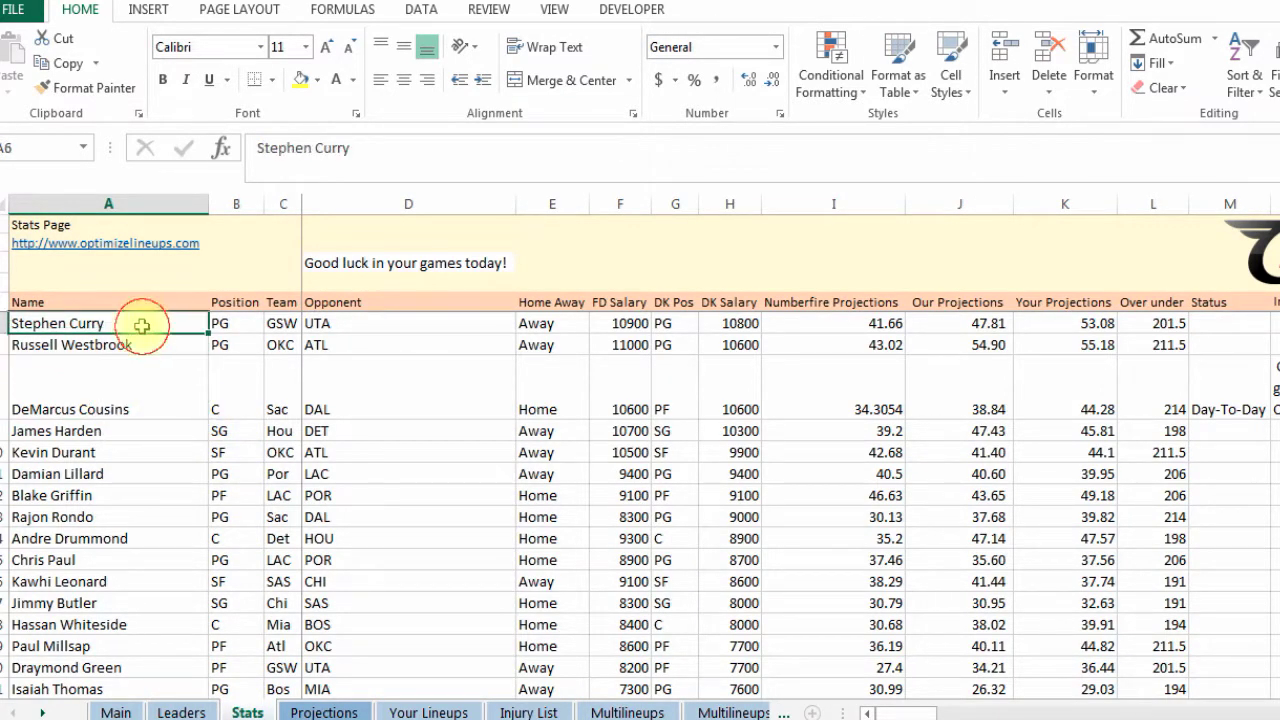
pyautogui.click(141, 362)
pyautogui.click(165, 344)
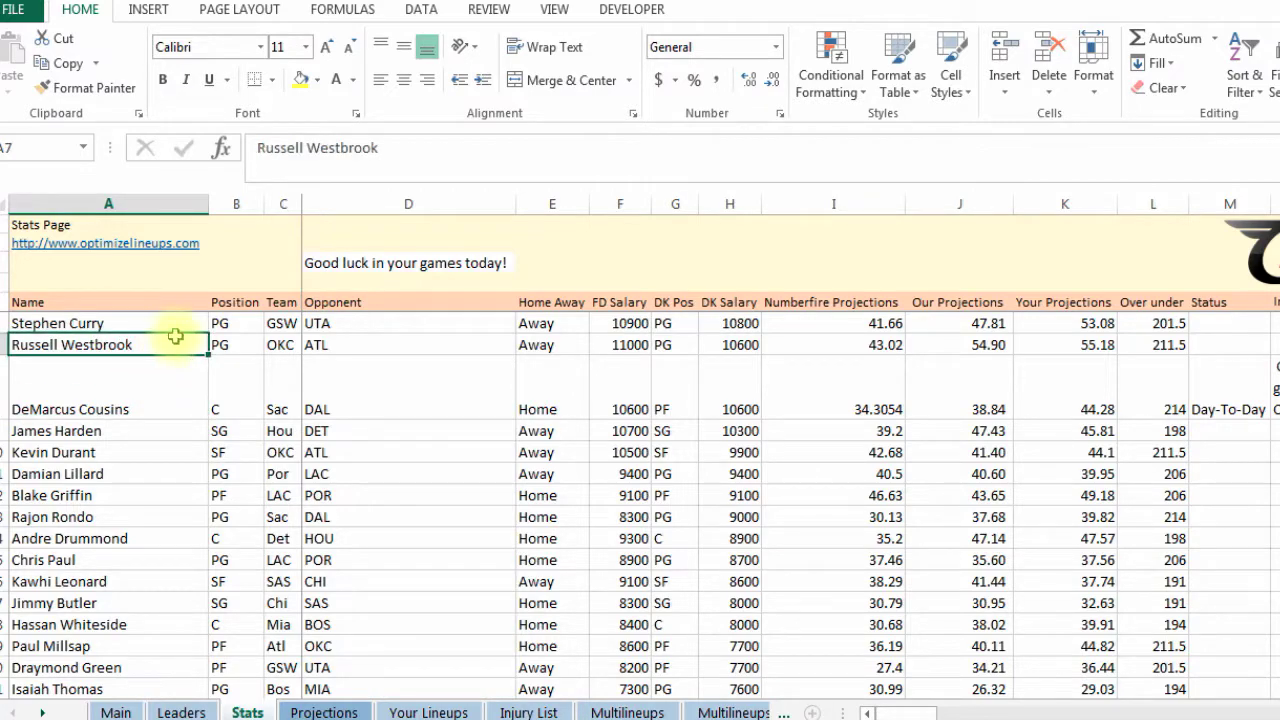
pyautogui.click(163, 322)
pyautogui.press('Right')
pyautogui.press('Right')
pyautogui.press('Right')
pyautogui.press('Right')
pyautogui.press('Right')
pyautogui.press('Right')
pyautogui.press('Right')
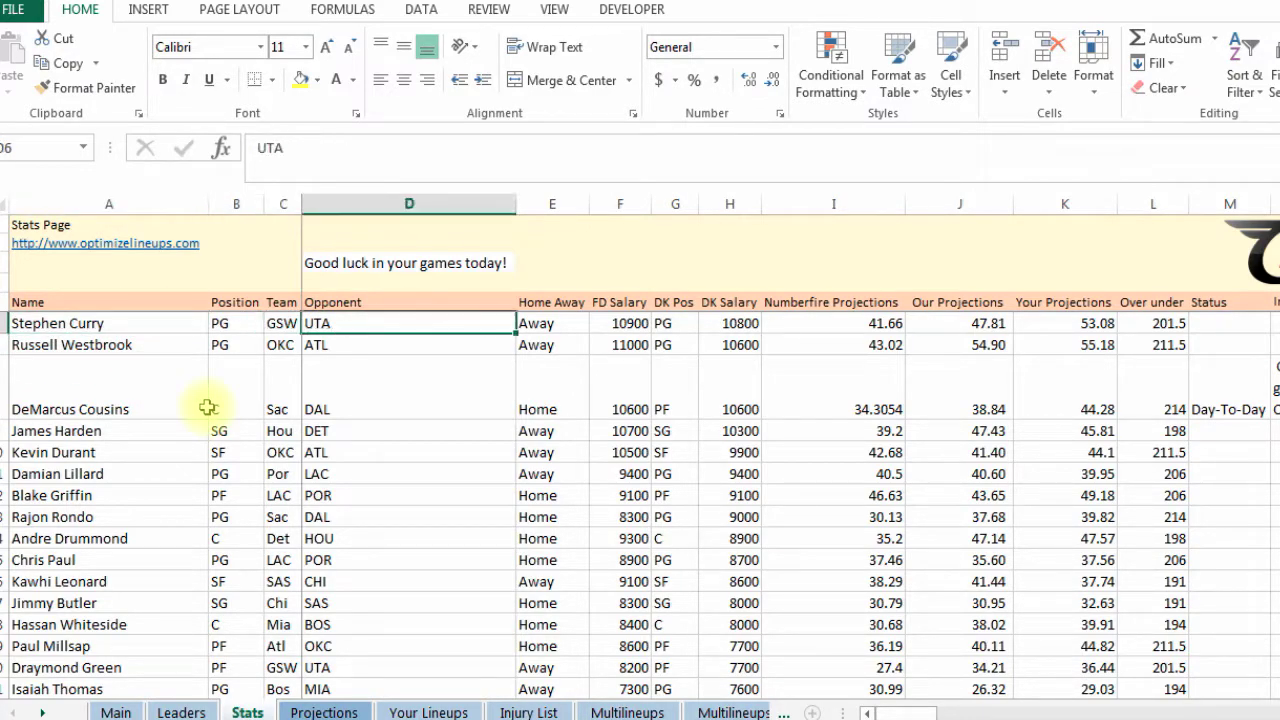
pyautogui.press('Right')
pyautogui.press('Right')
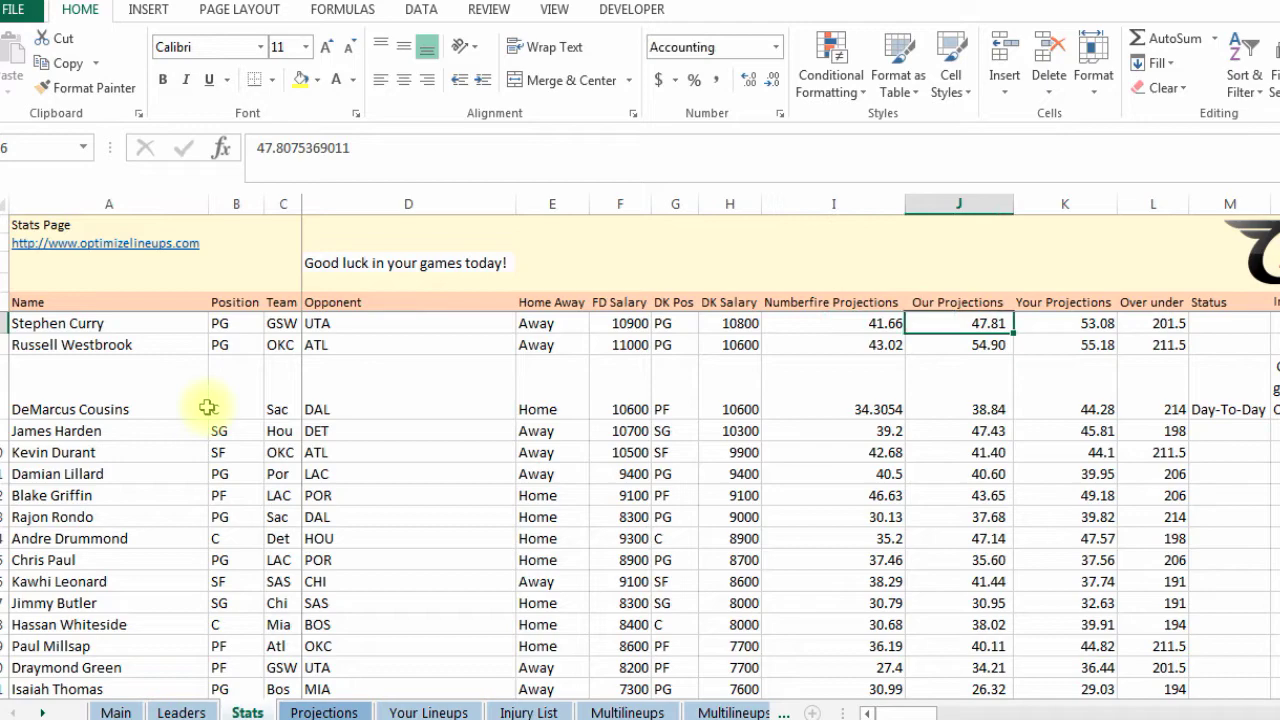
pyautogui.press('Right')
pyautogui.press('Left')
pyautogui.press('Left')
pyautogui.press('Right')
pyautogui.press('Right')
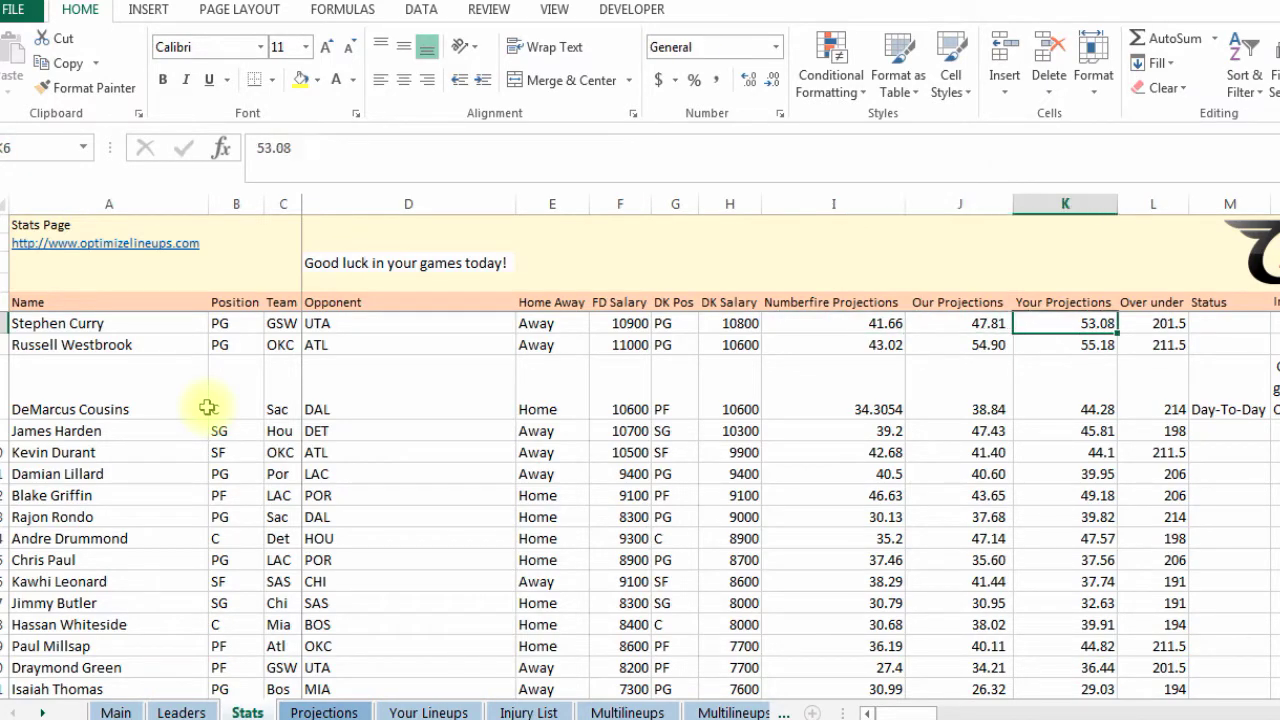
pyautogui.press('Left')
pyautogui.press('Left')
pyautogui.press('Right')
pyautogui.press('Right')
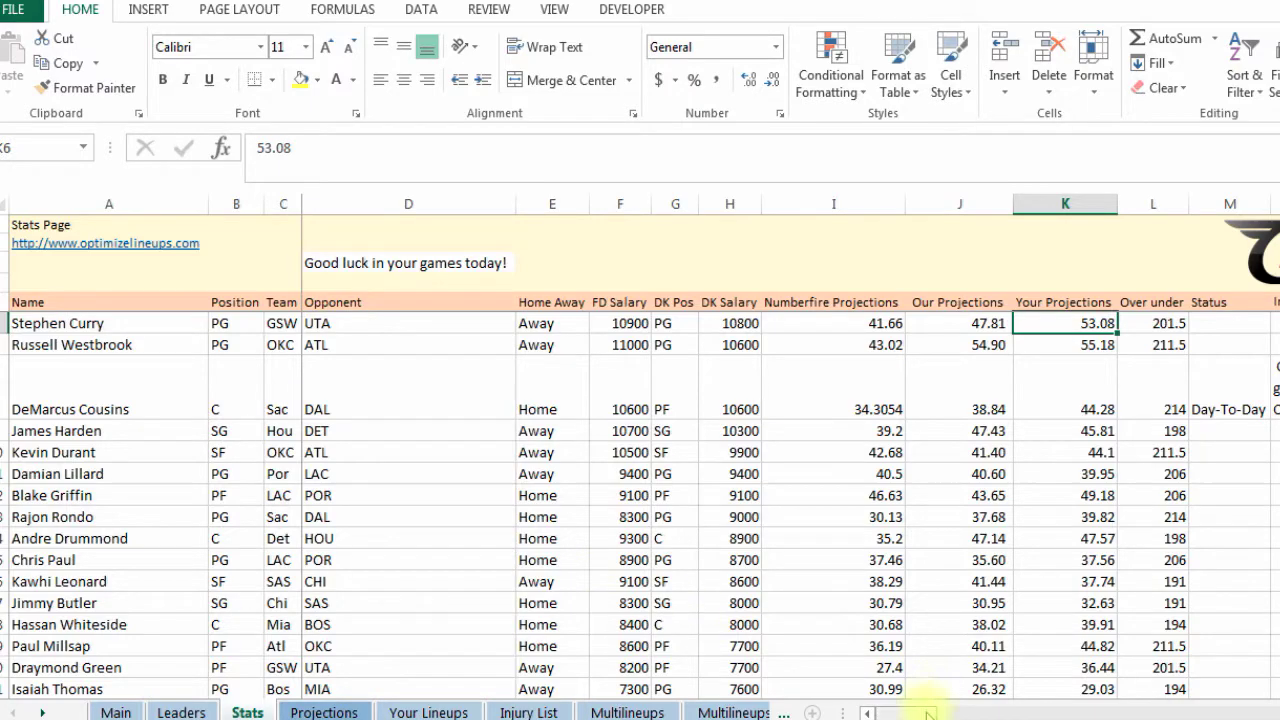
pyautogui.hscroll(5, 914, 686)
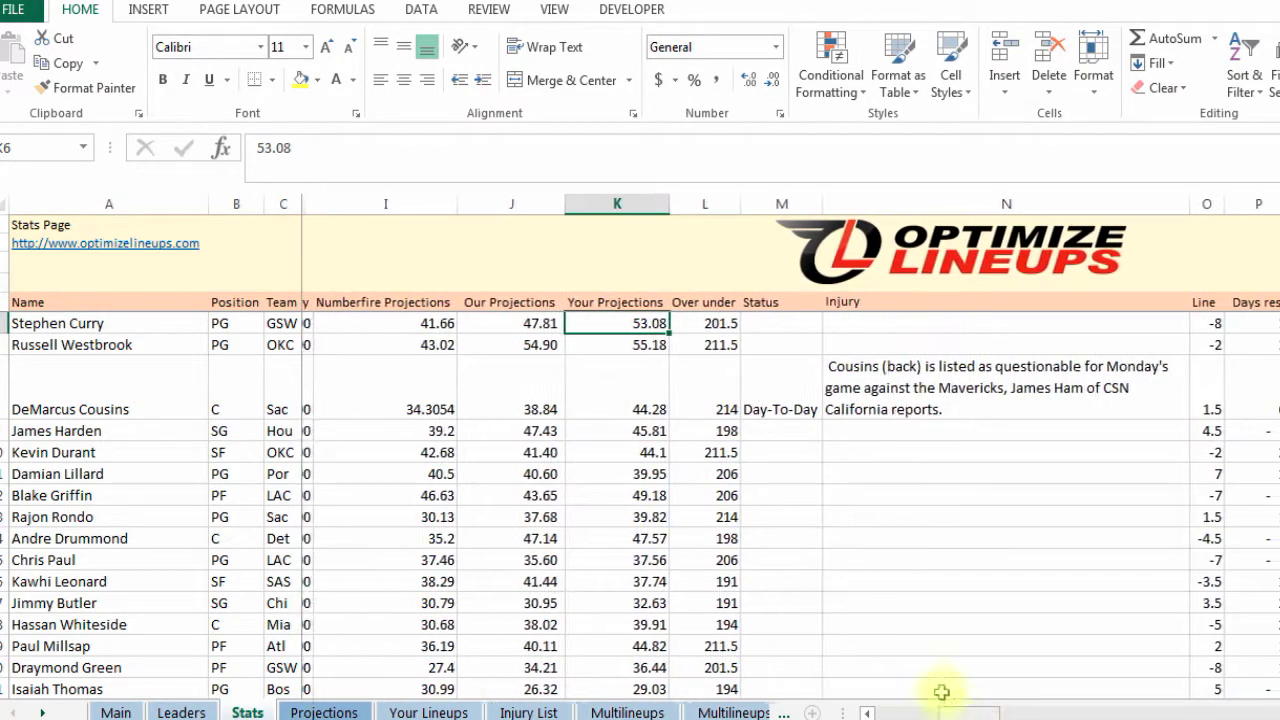
pyautogui.press('Right')
pyautogui.press('Right')
pyautogui.press('Right')
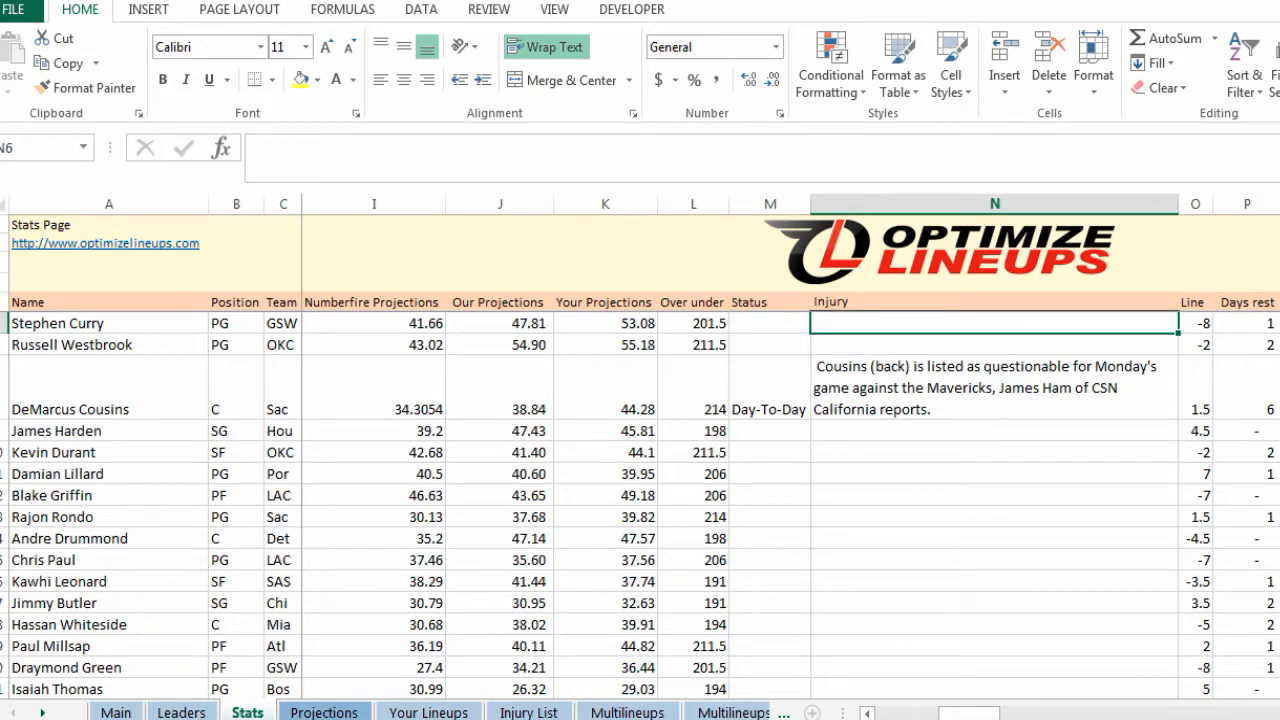
pyautogui.hscroll(7, 801, 575)
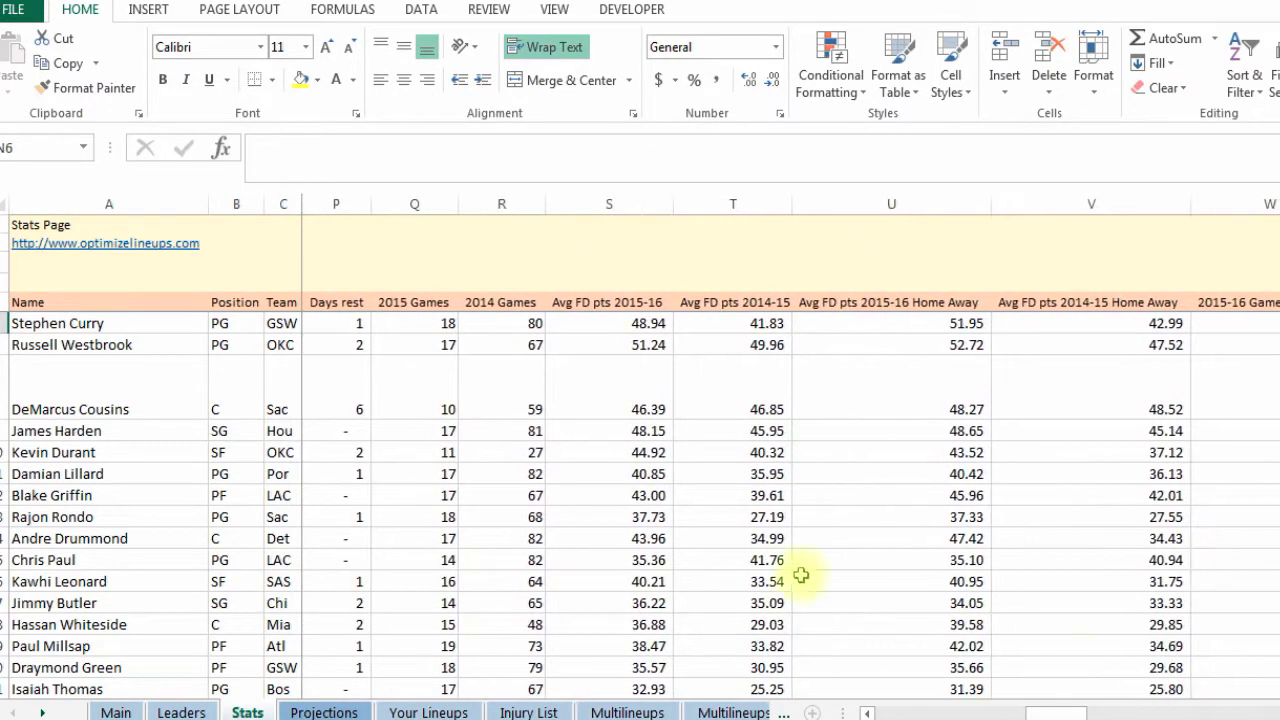
pyautogui.click(449, 322)
pyautogui.click(500, 323)
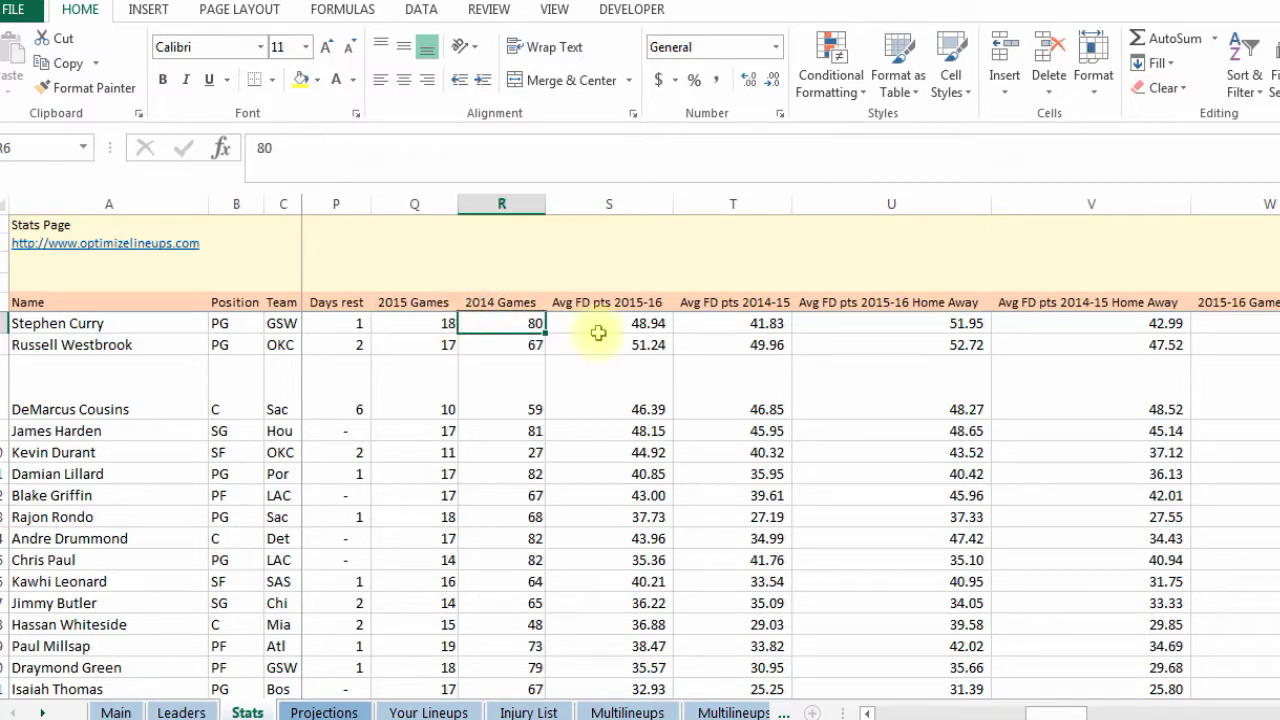
pyautogui.click(420, 320)
pyautogui.click(520, 323)
pyautogui.click(628, 323)
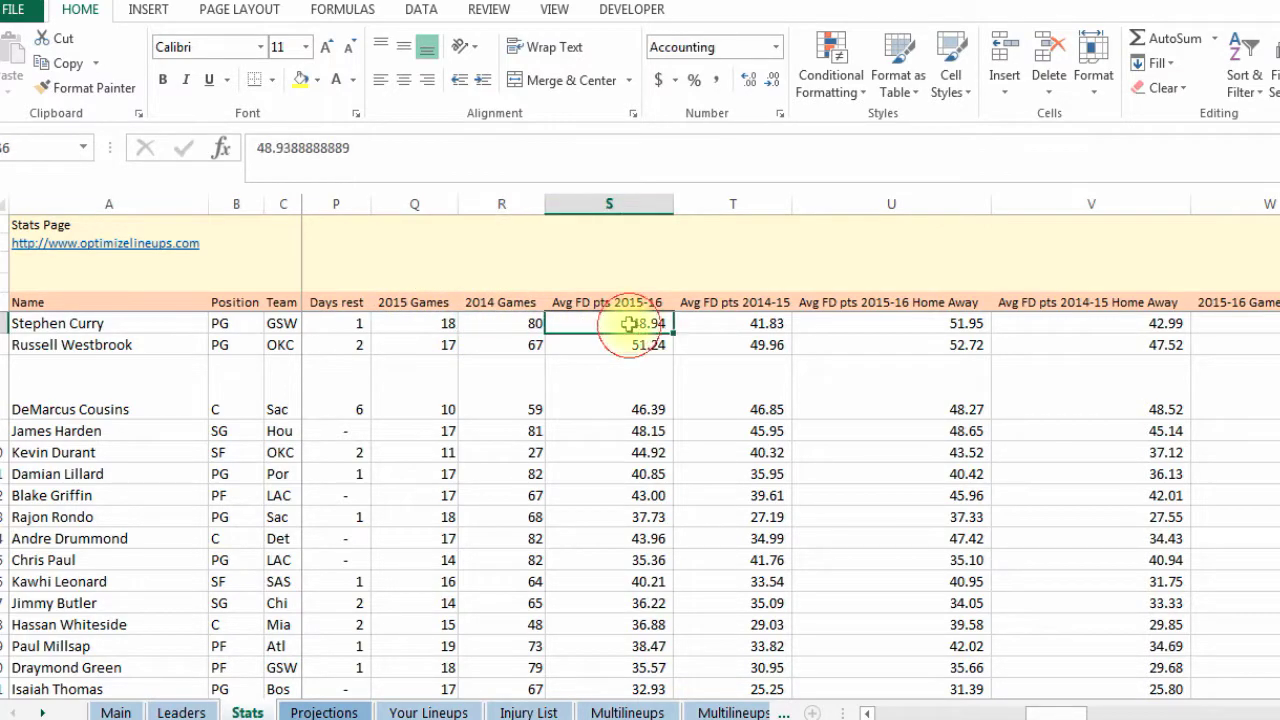
pyautogui.click(734, 322)
pyautogui.click(609, 323)
pyautogui.click(748, 322)
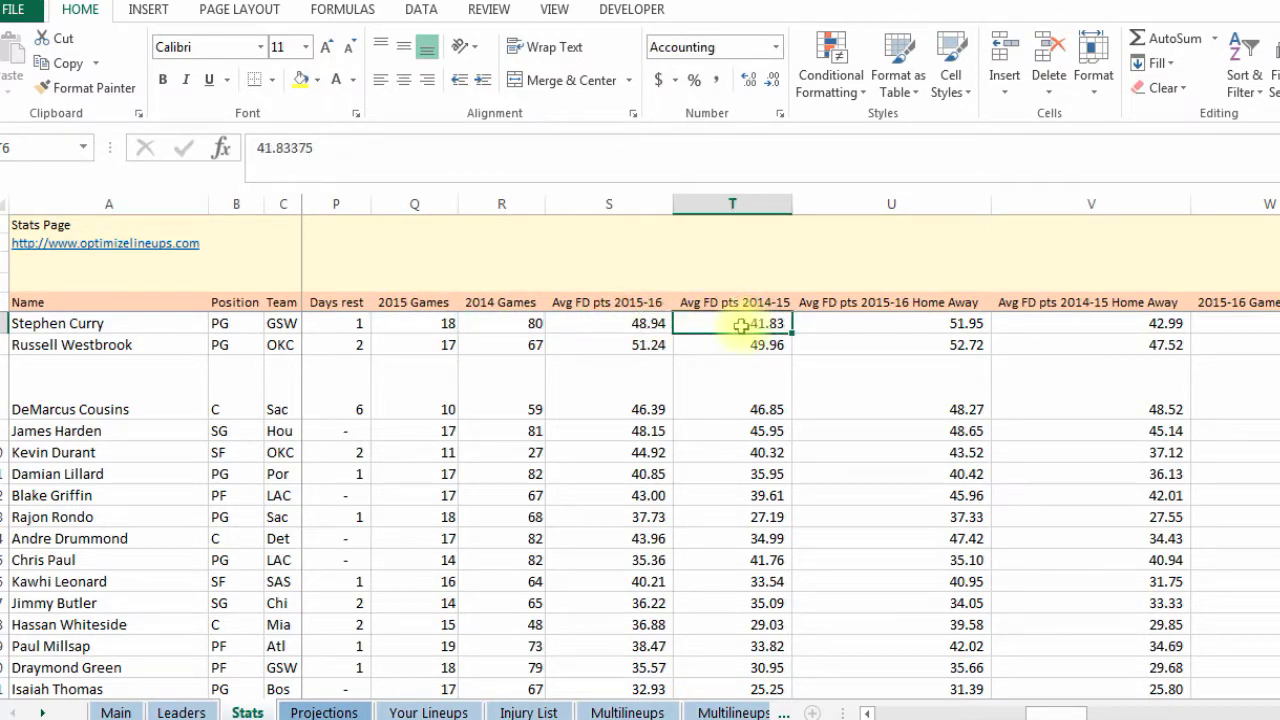
pyautogui.click(614, 322)
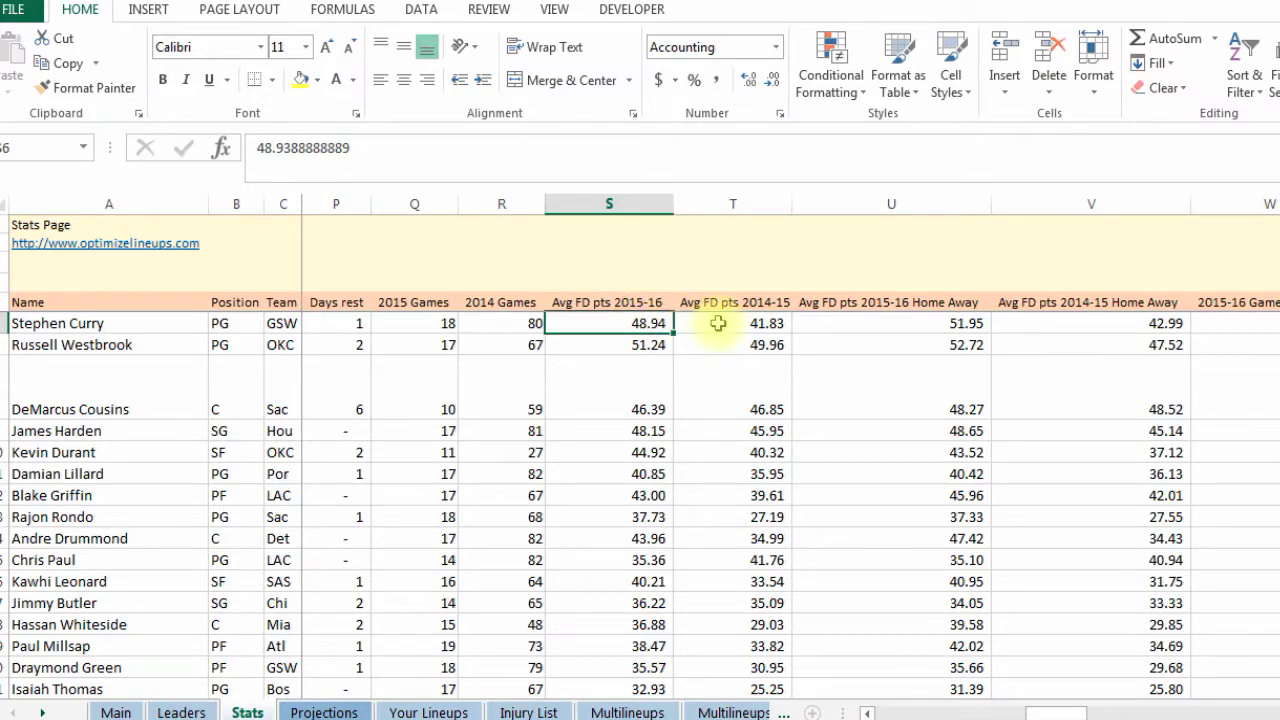
pyautogui.click(718, 323)
pyautogui.press('Right')
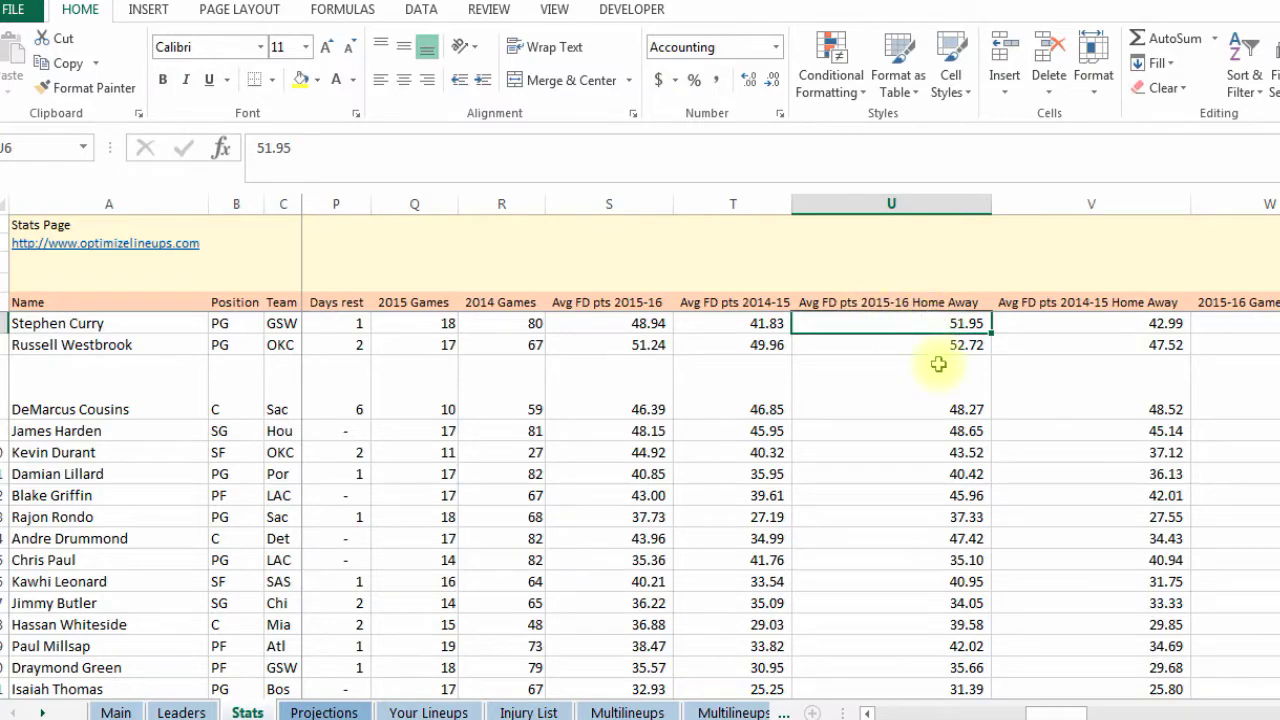
pyautogui.hscroll(2, 1091, 578)
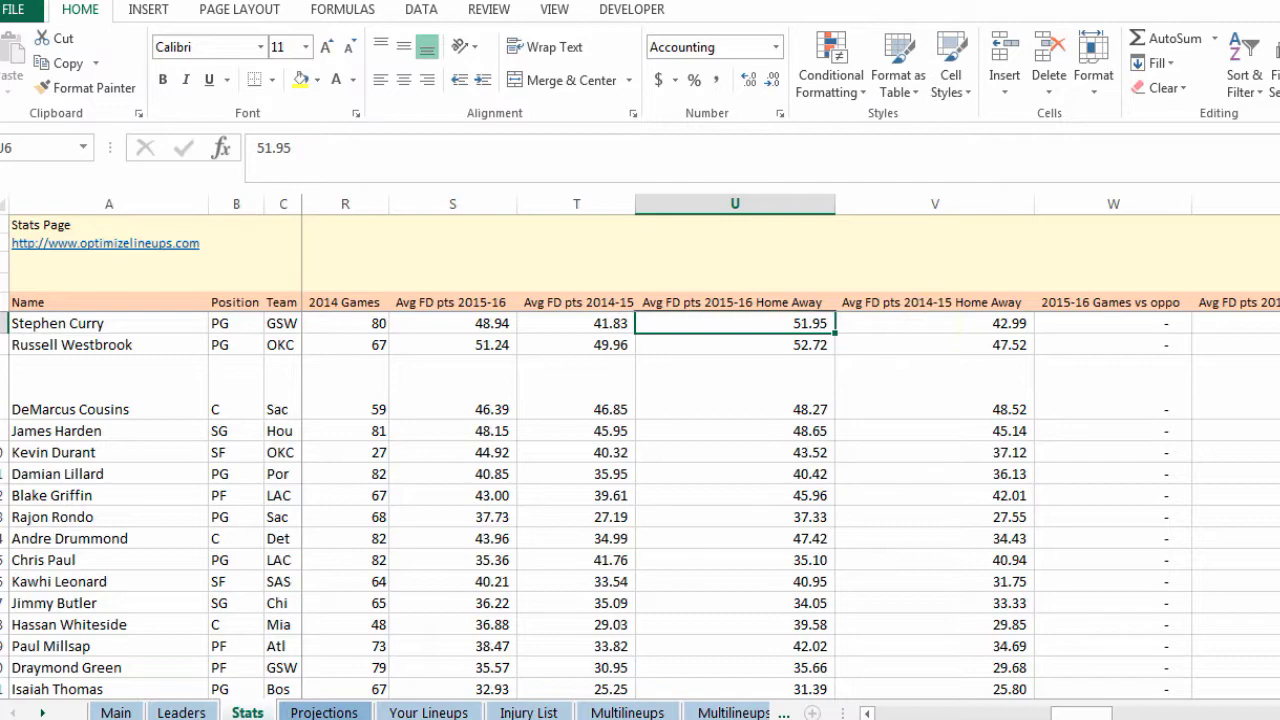
pyautogui.hscroll(4, 714, 443)
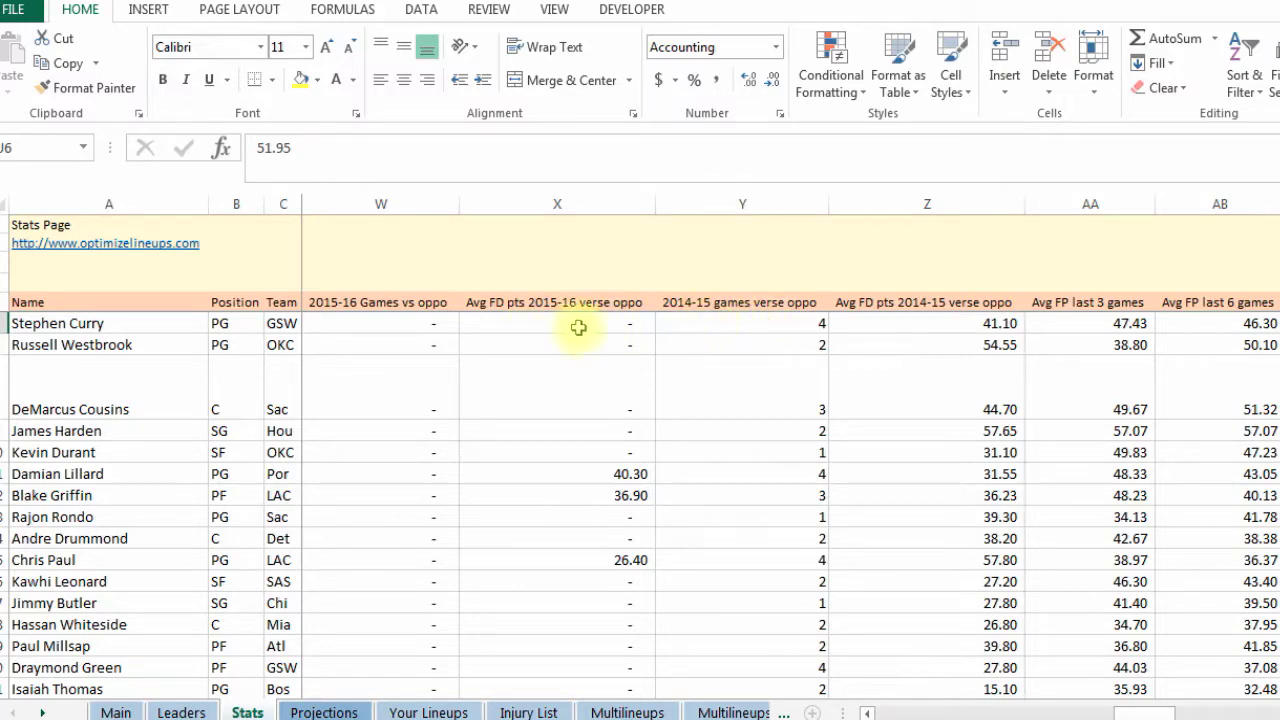
pyautogui.click(547, 326)
pyautogui.click(766, 326)
pyautogui.click(906, 328)
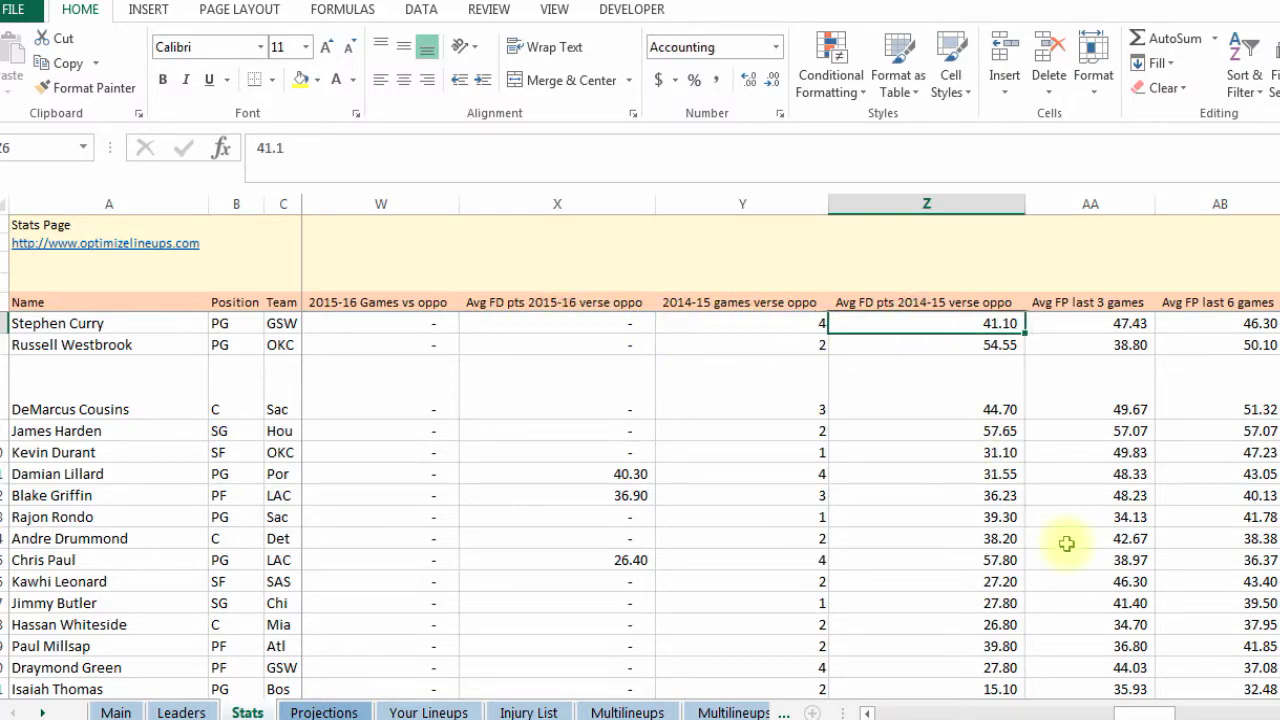
pyautogui.hscroll(4, 663, 474)
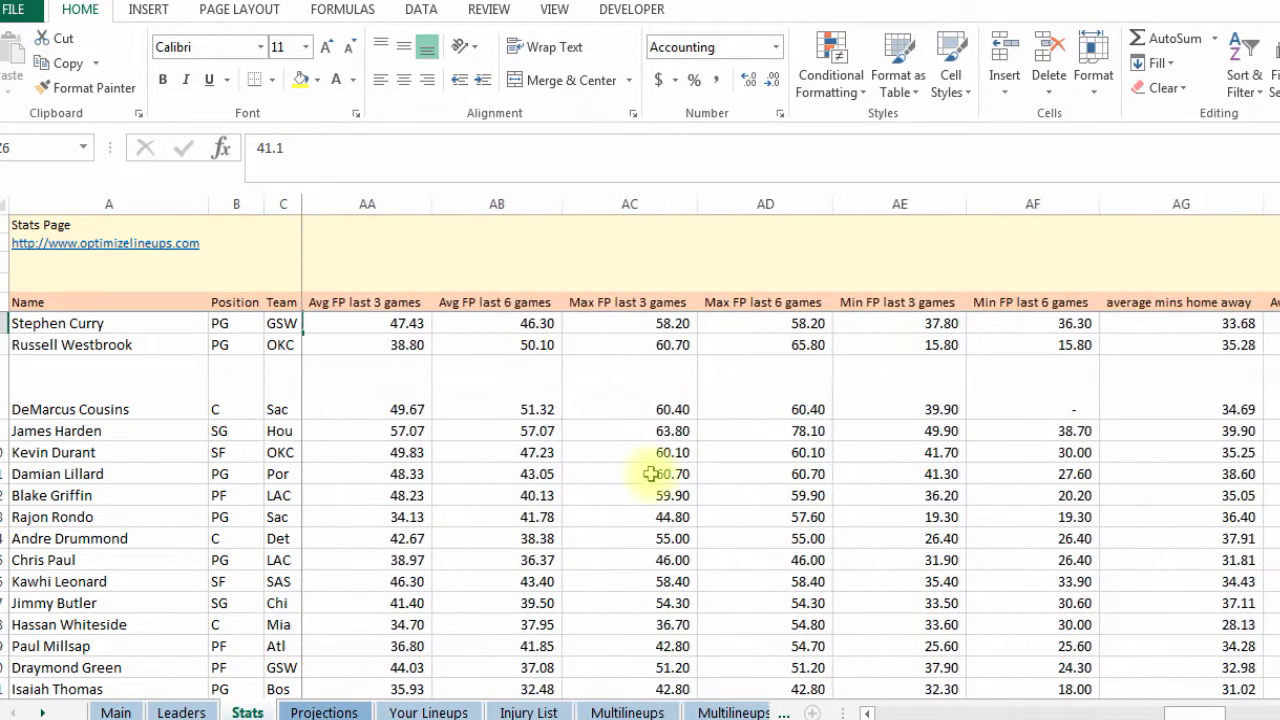
pyautogui.click(395, 326)
pyautogui.click(502, 324)
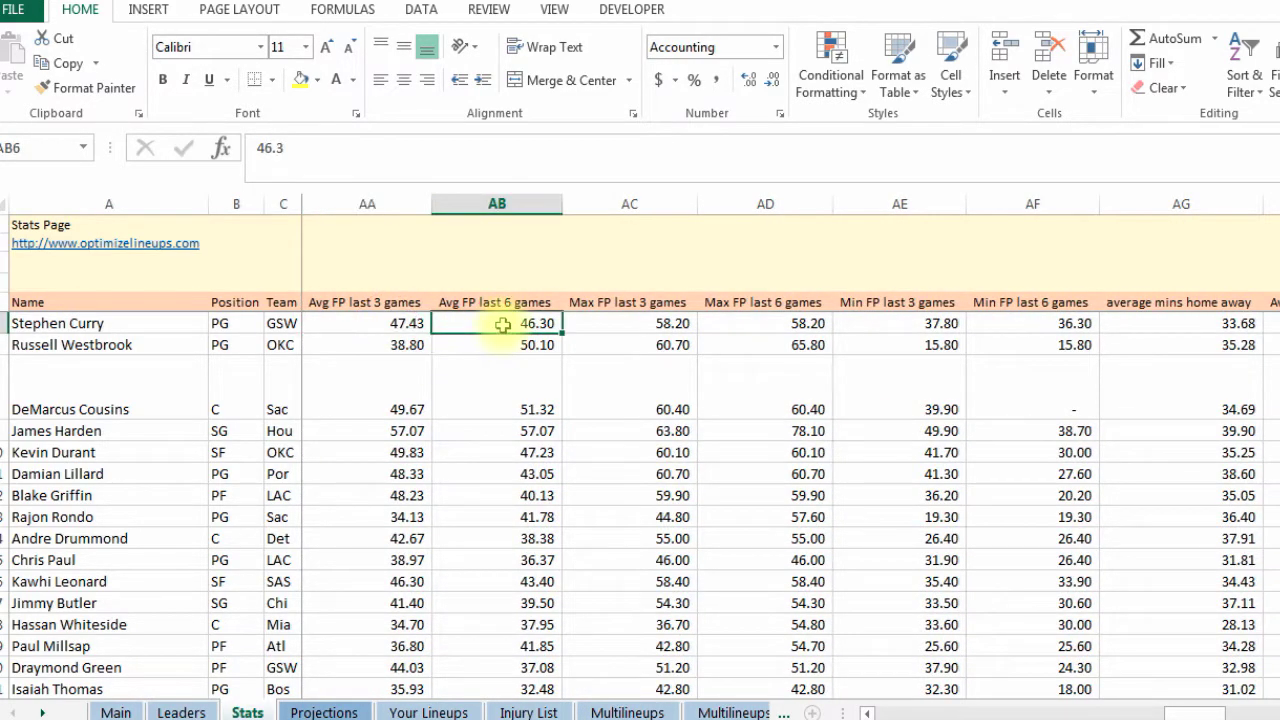
pyautogui.click(648, 324)
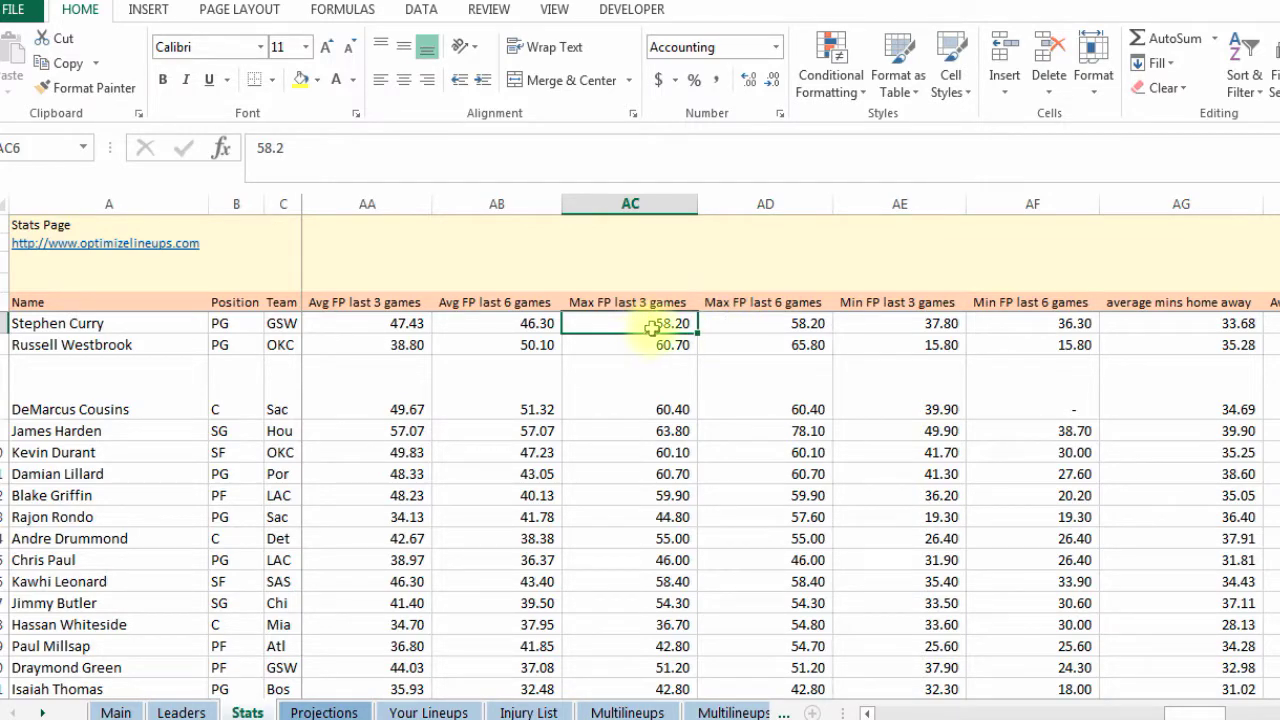
pyautogui.click(788, 342)
pyautogui.click(776, 323)
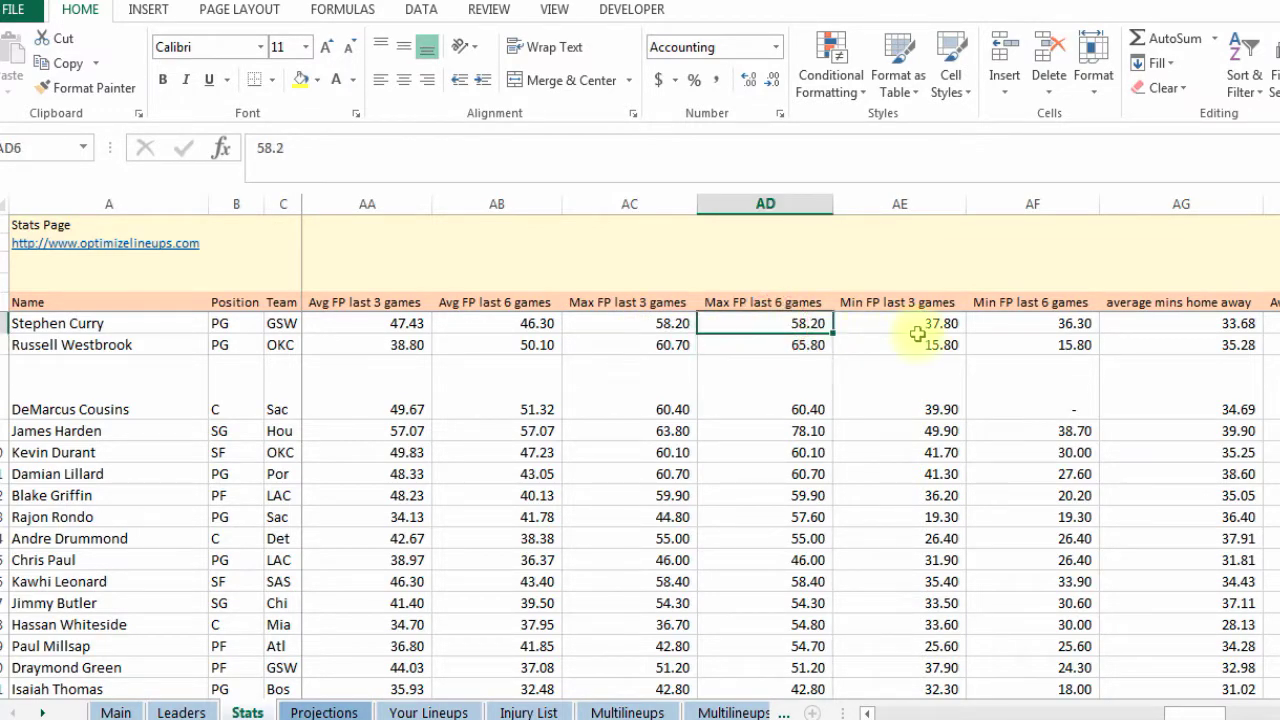
pyautogui.click(895, 305)
pyautogui.click(1006, 323)
pyautogui.click(1030, 302)
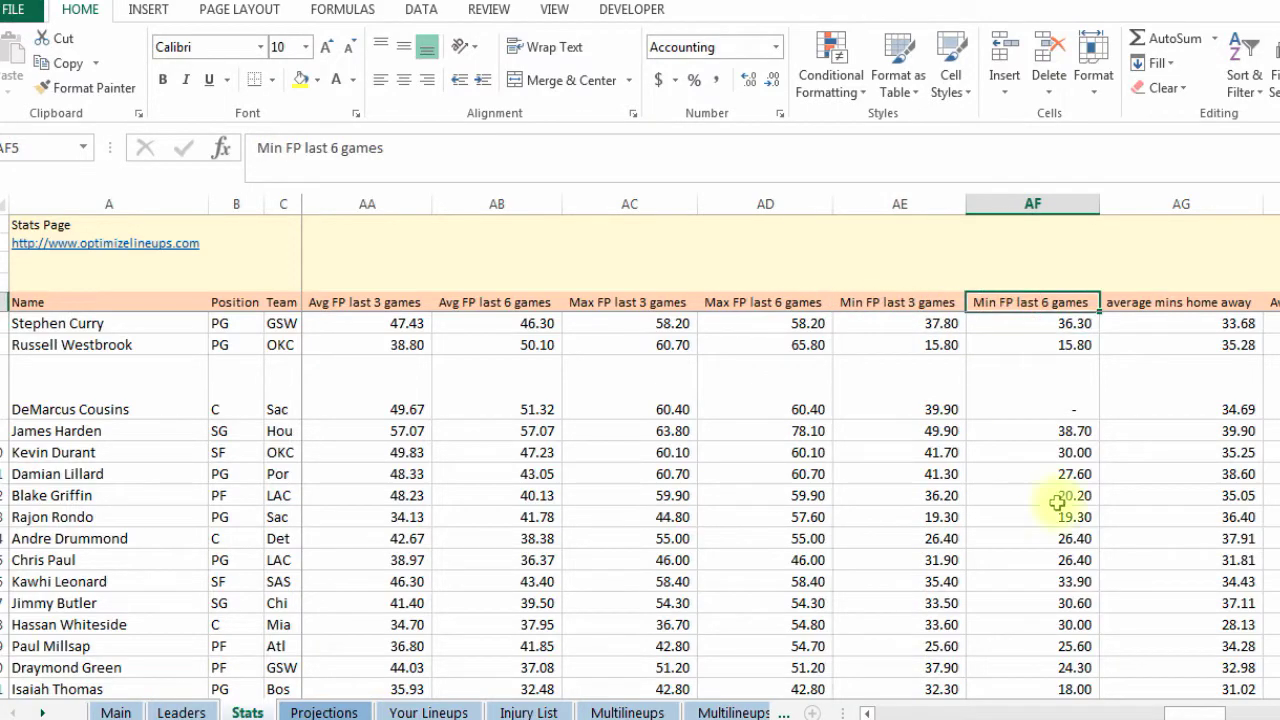
pyautogui.hscroll(5, 658, 424)
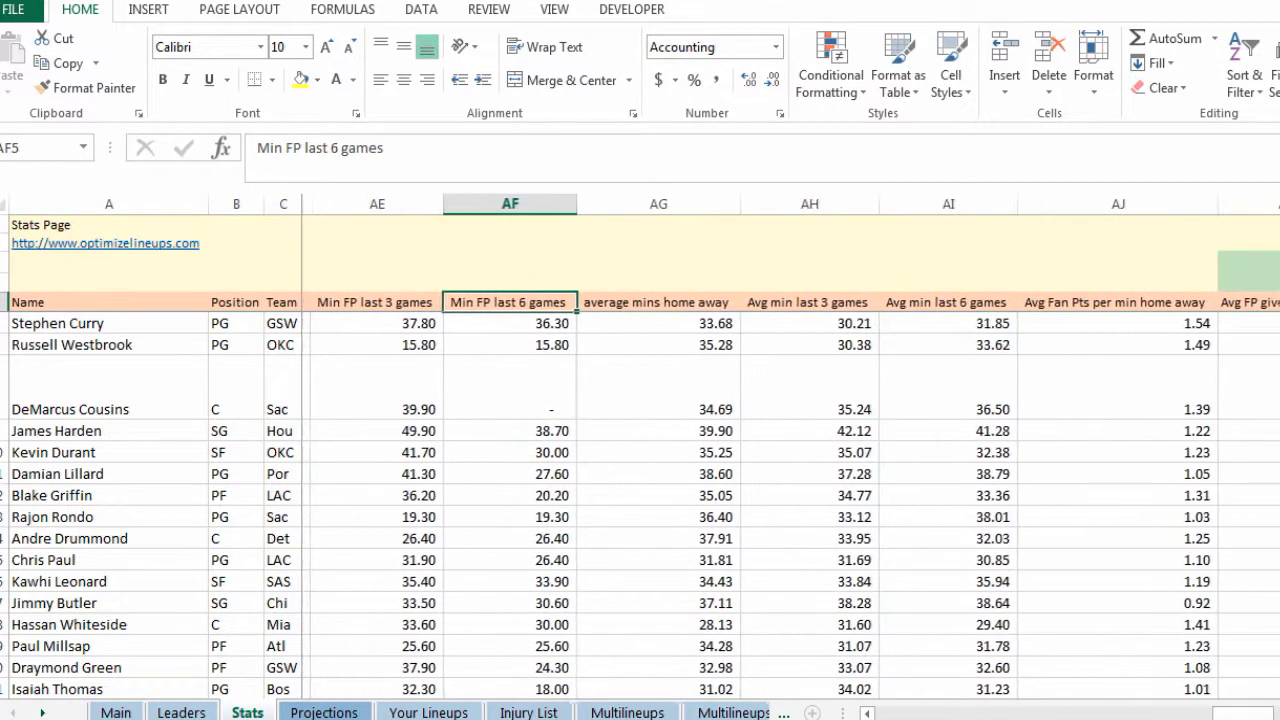
pyautogui.click(495, 323)
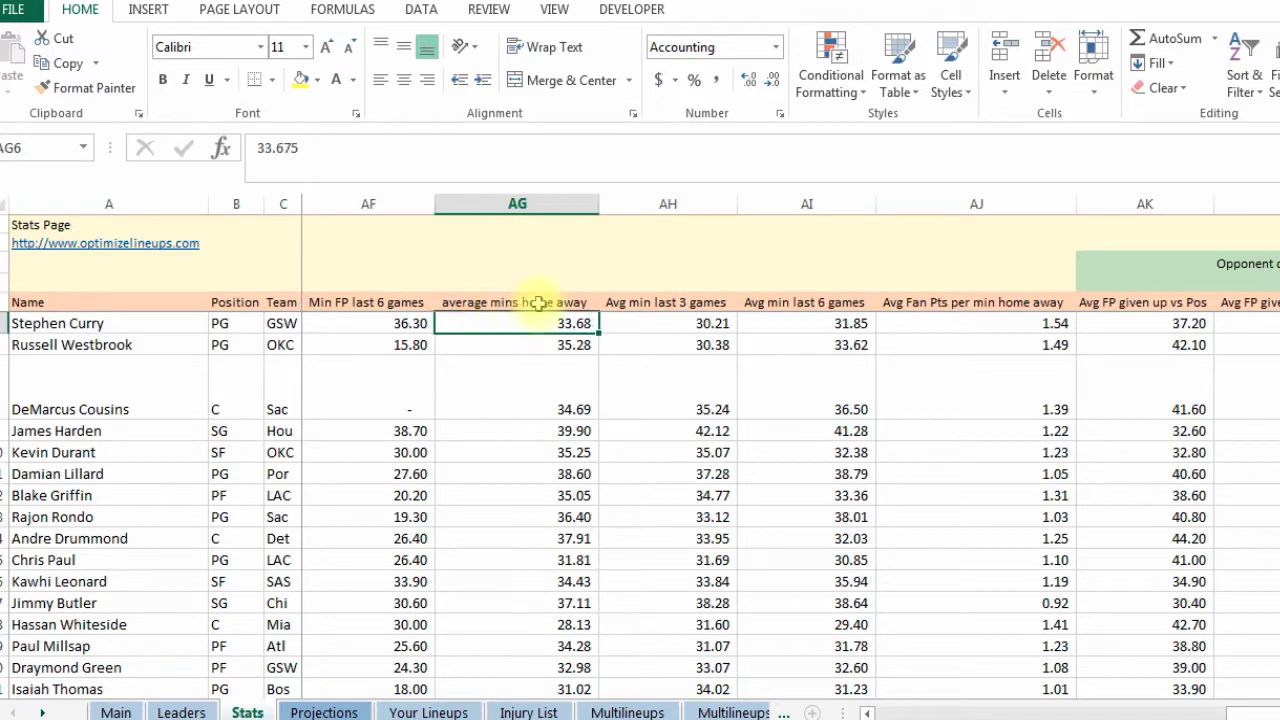
pyautogui.click(529, 300)
pyautogui.click(529, 320)
pyautogui.click(698, 320)
pyautogui.click(815, 323)
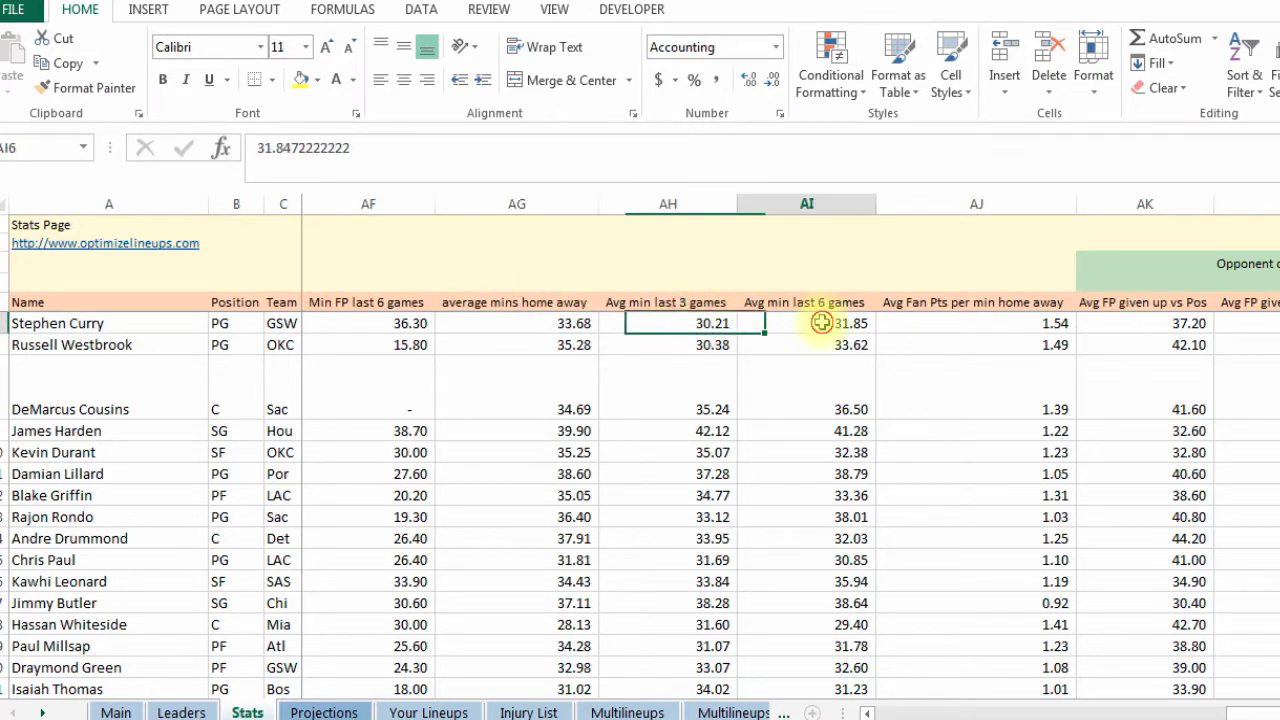
pyautogui.click(935, 328)
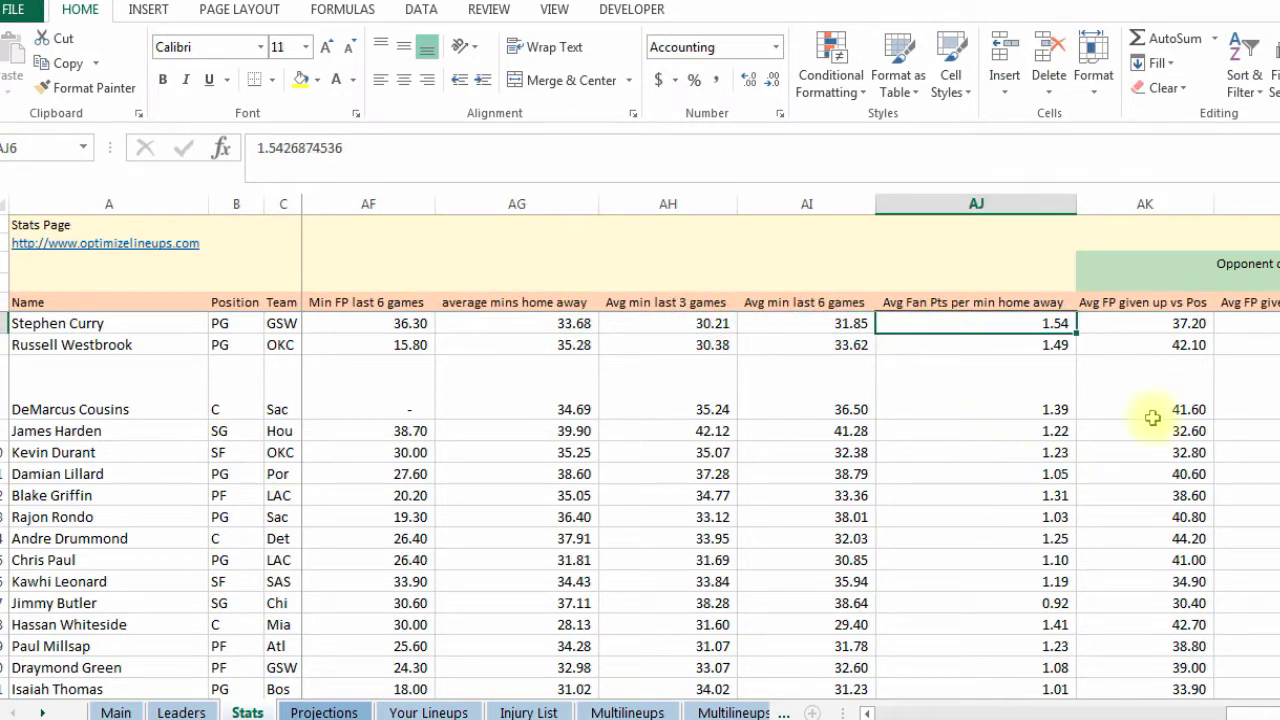
pyautogui.click(1140, 303)
pyautogui.hscroll(4, 914, 622)
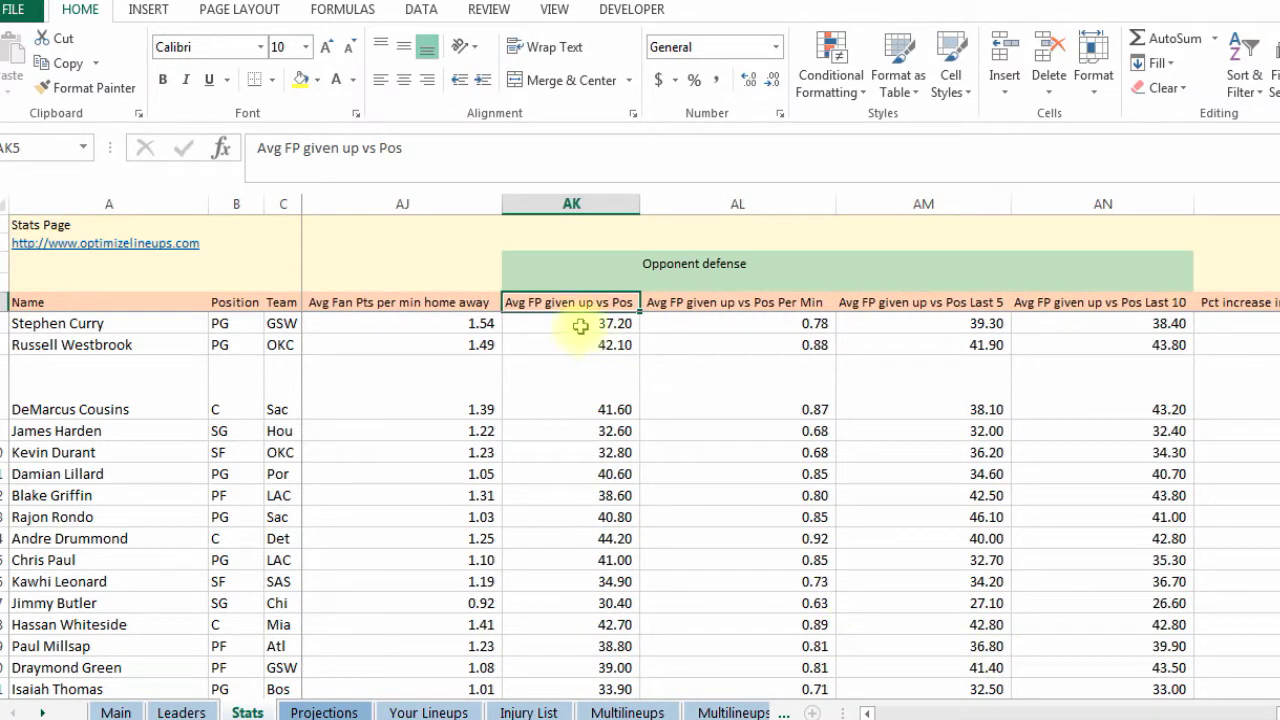
pyautogui.click(565, 323)
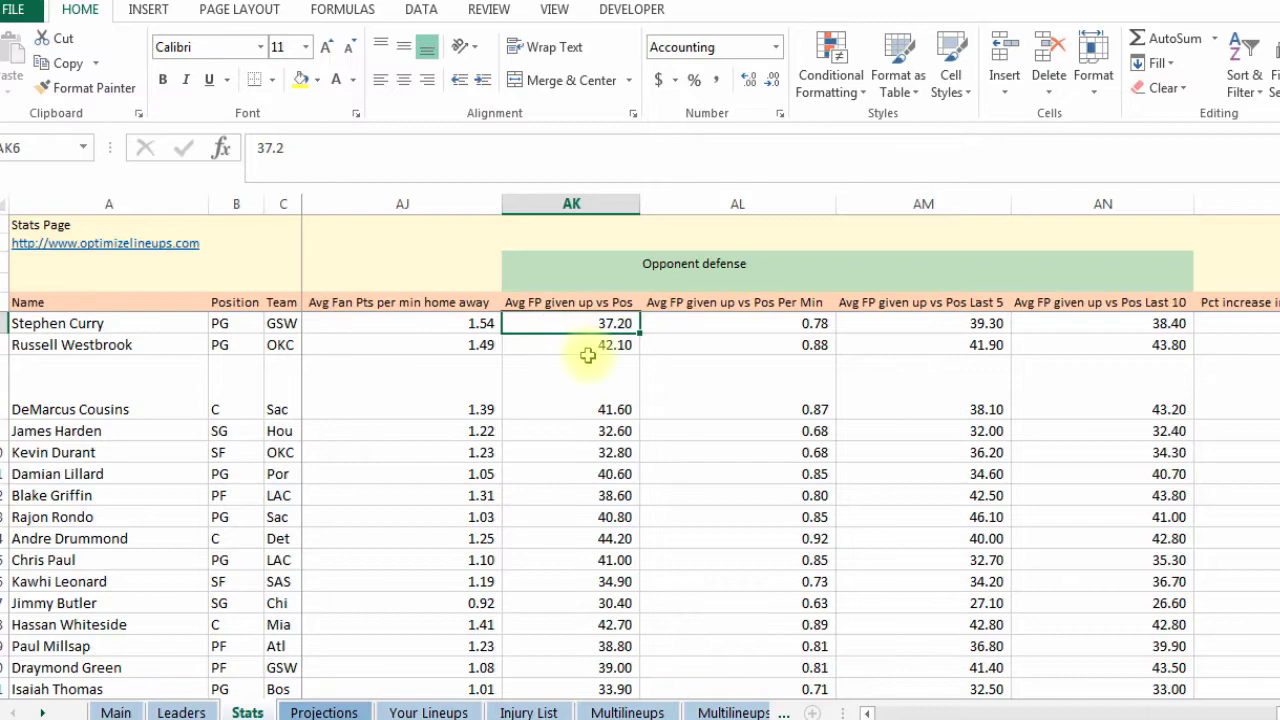
pyautogui.click(586, 358)
pyautogui.click(580, 323)
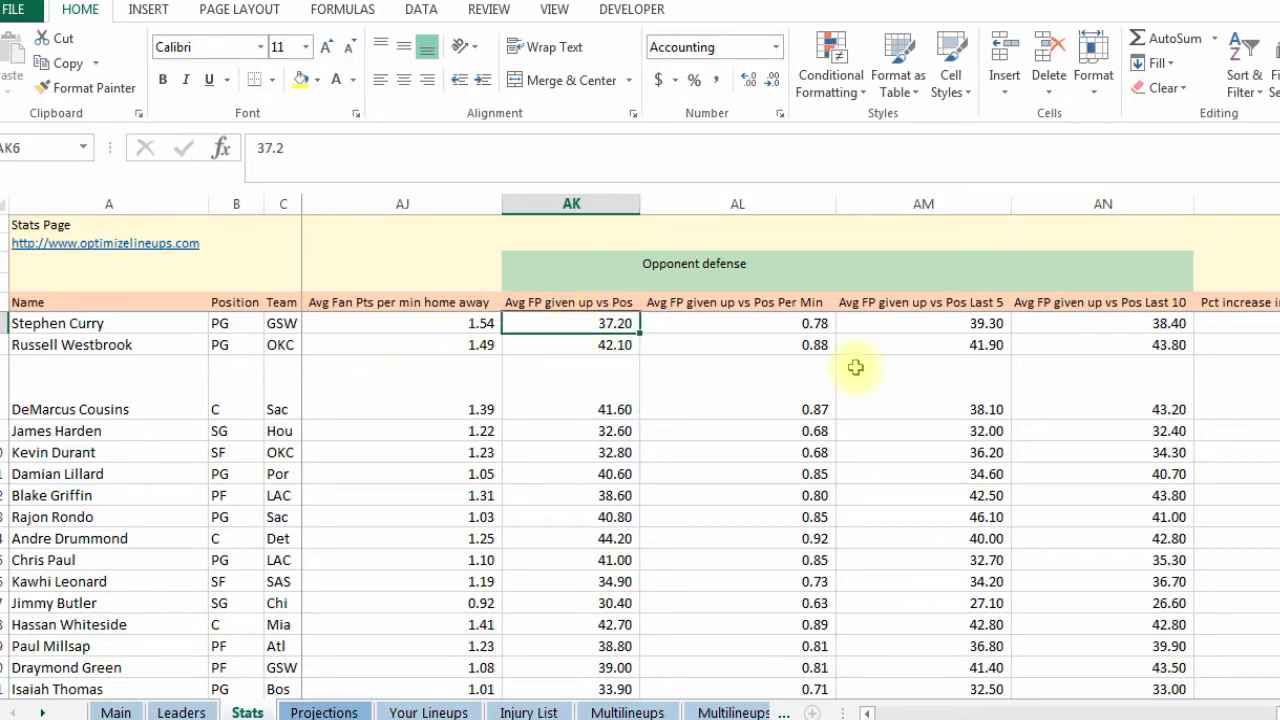
pyautogui.click(946, 343)
pyautogui.click(1055, 323)
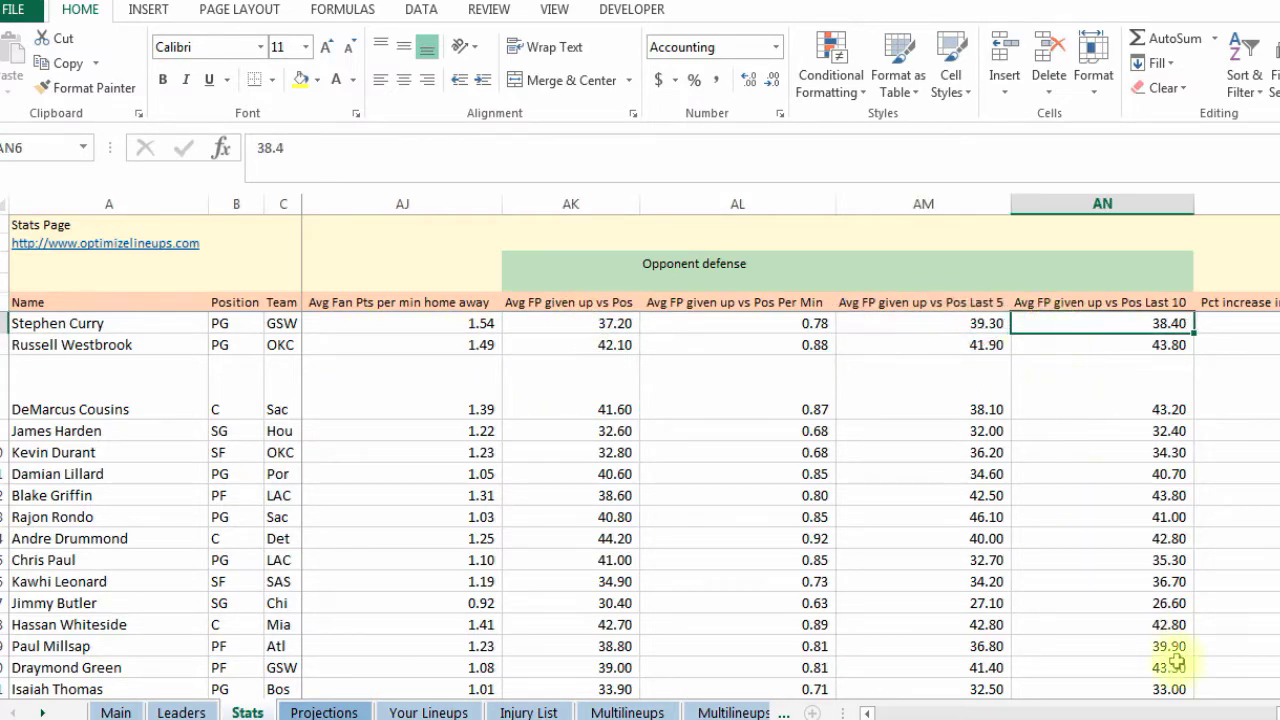
pyautogui.hscroll(4, 740, 514)
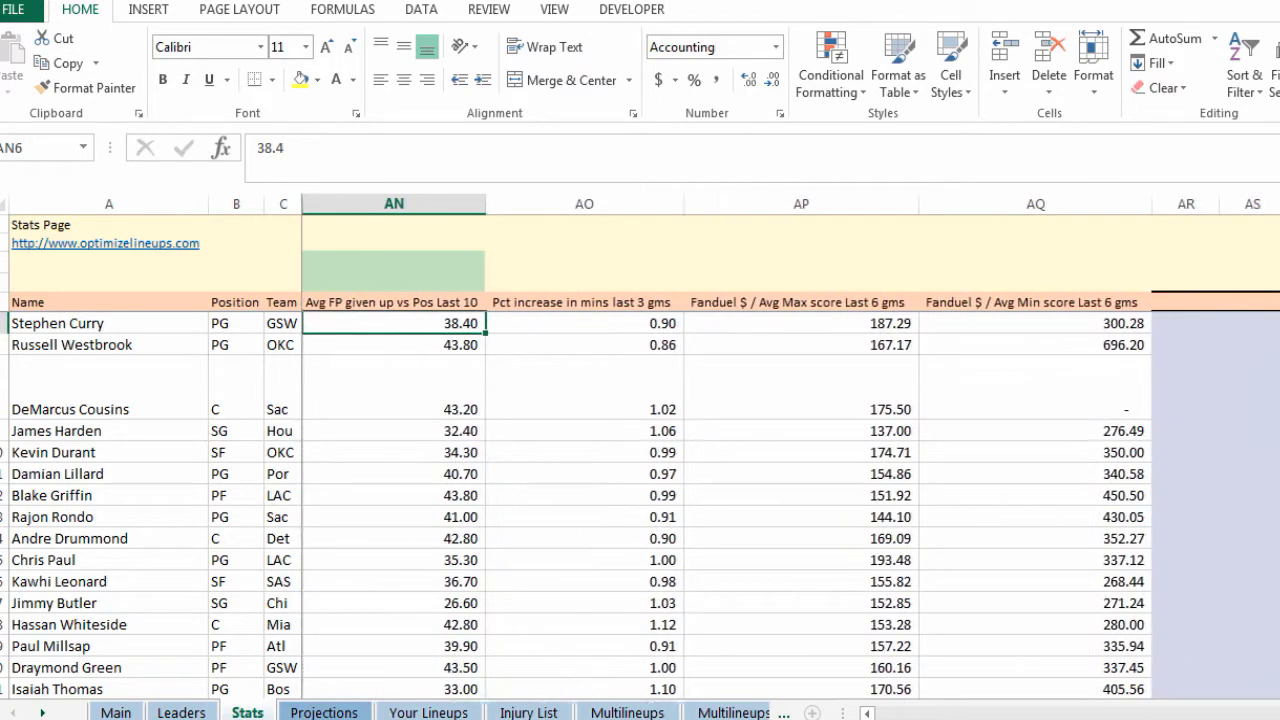
pyautogui.click(583, 327)
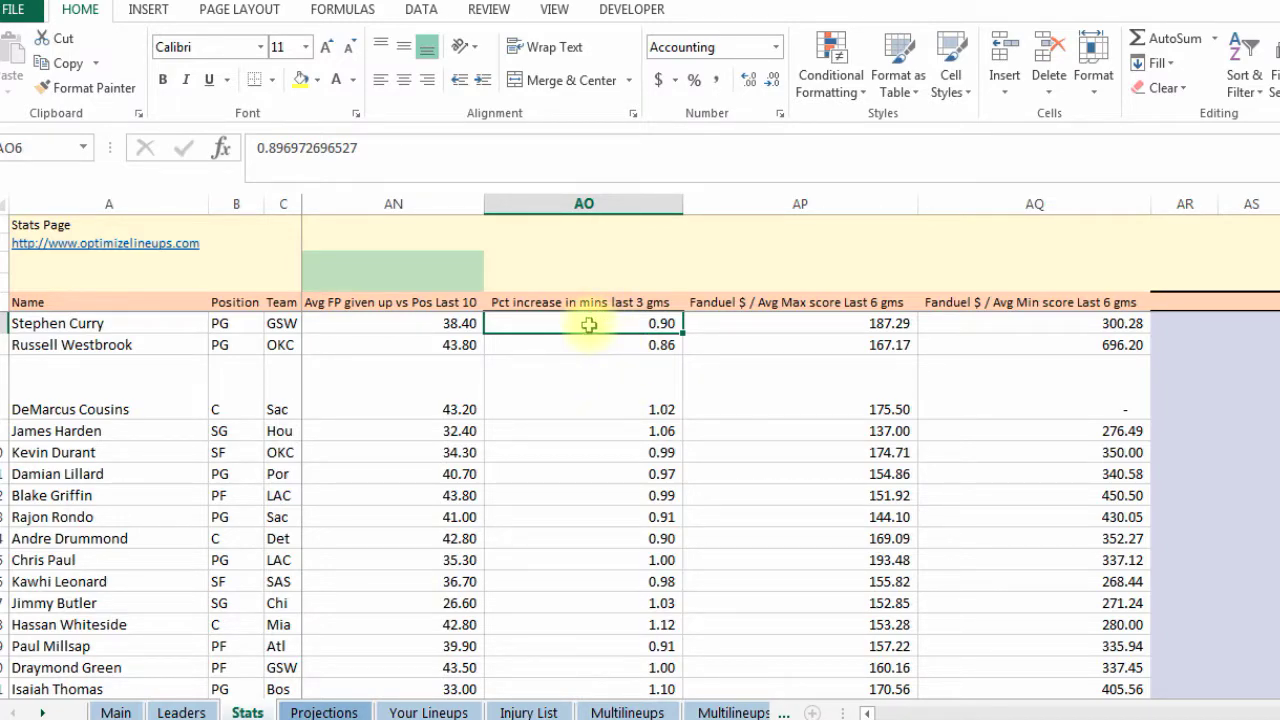
pyautogui.click(615, 433)
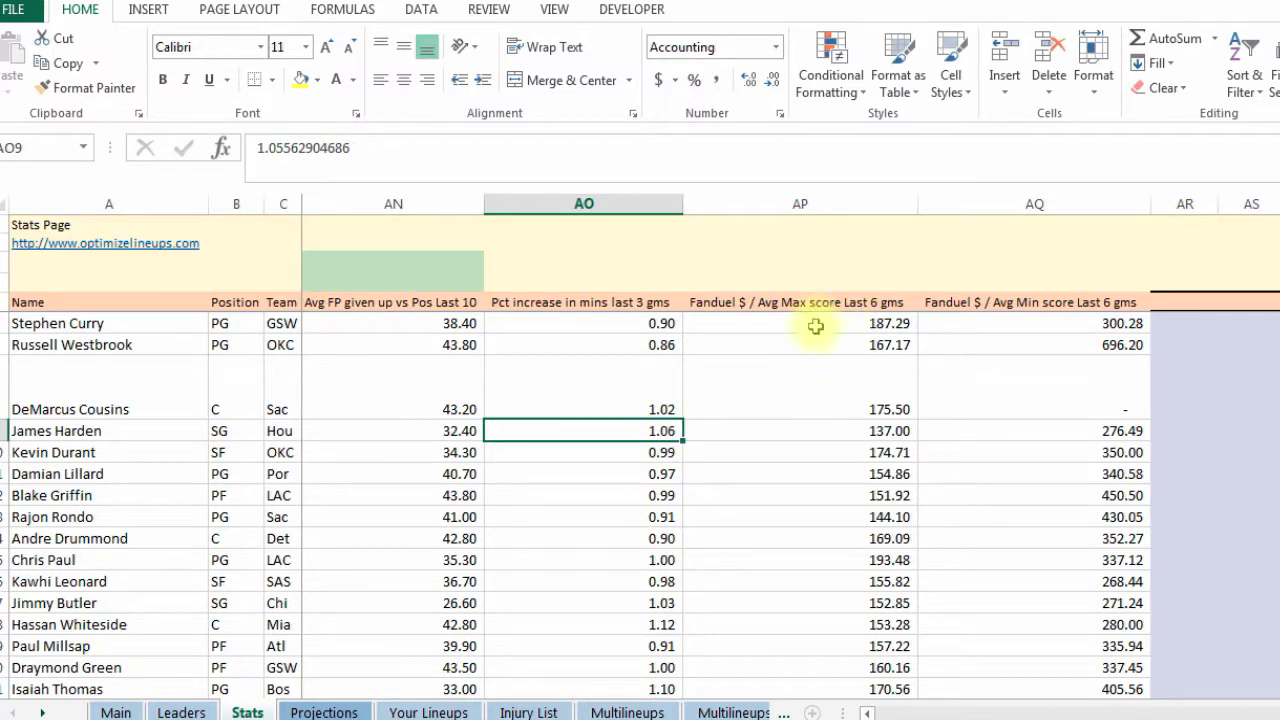
pyautogui.click(870, 328)
pyautogui.click(885, 409)
pyautogui.click(966, 450)
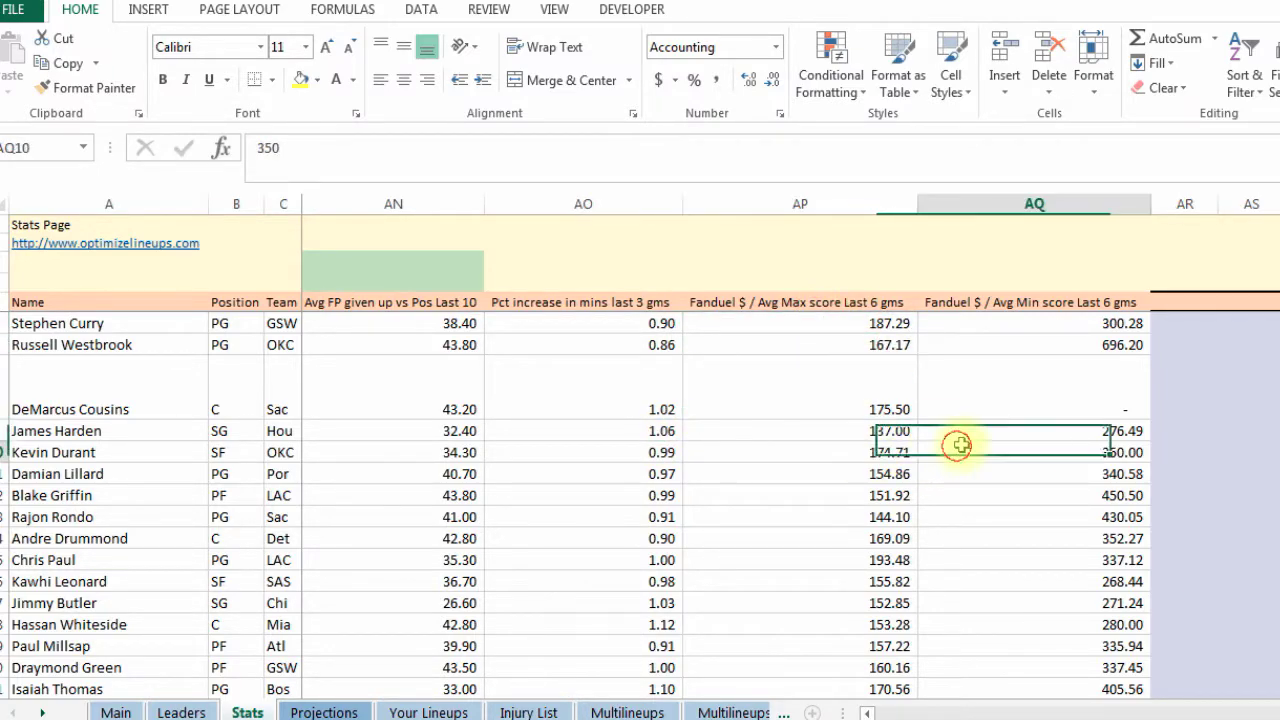
pyautogui.click(835, 474)
pyautogui.click(877, 323)
pyautogui.click(985, 323)
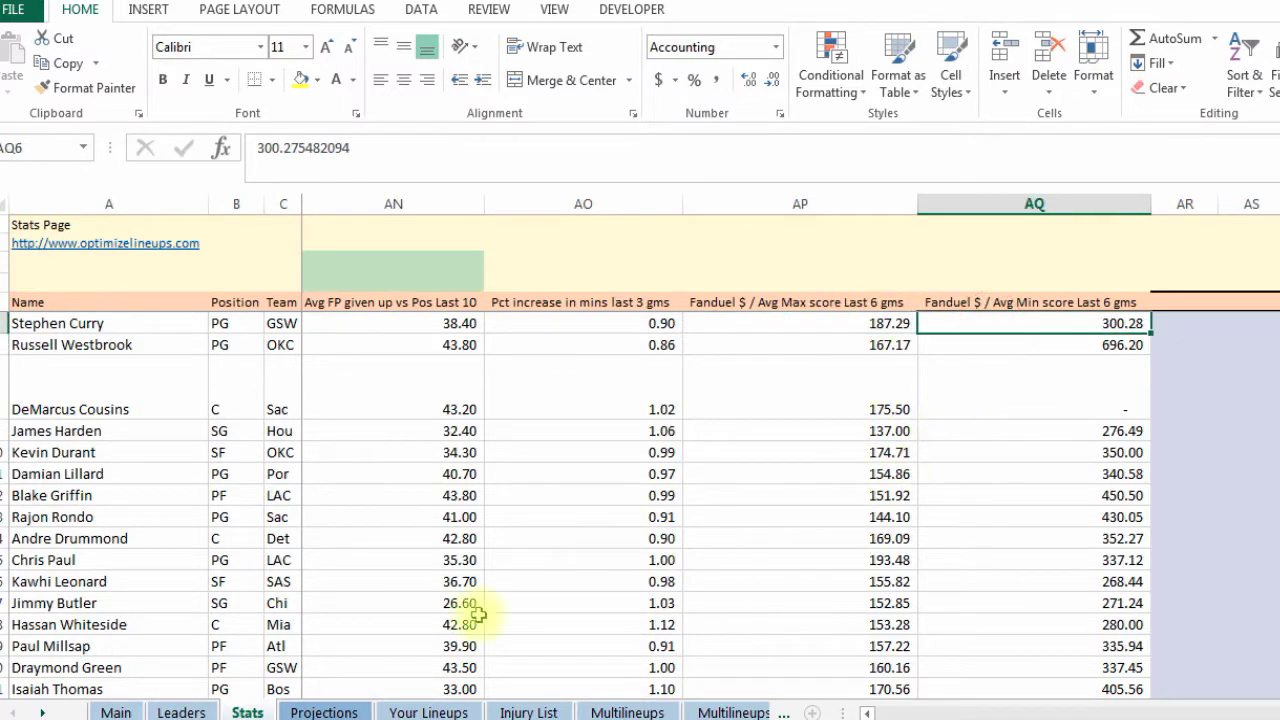
# On the Leaders sheet, review the home/away, last 3 and last 6 games leader tables
pyautogui.click(181, 712)
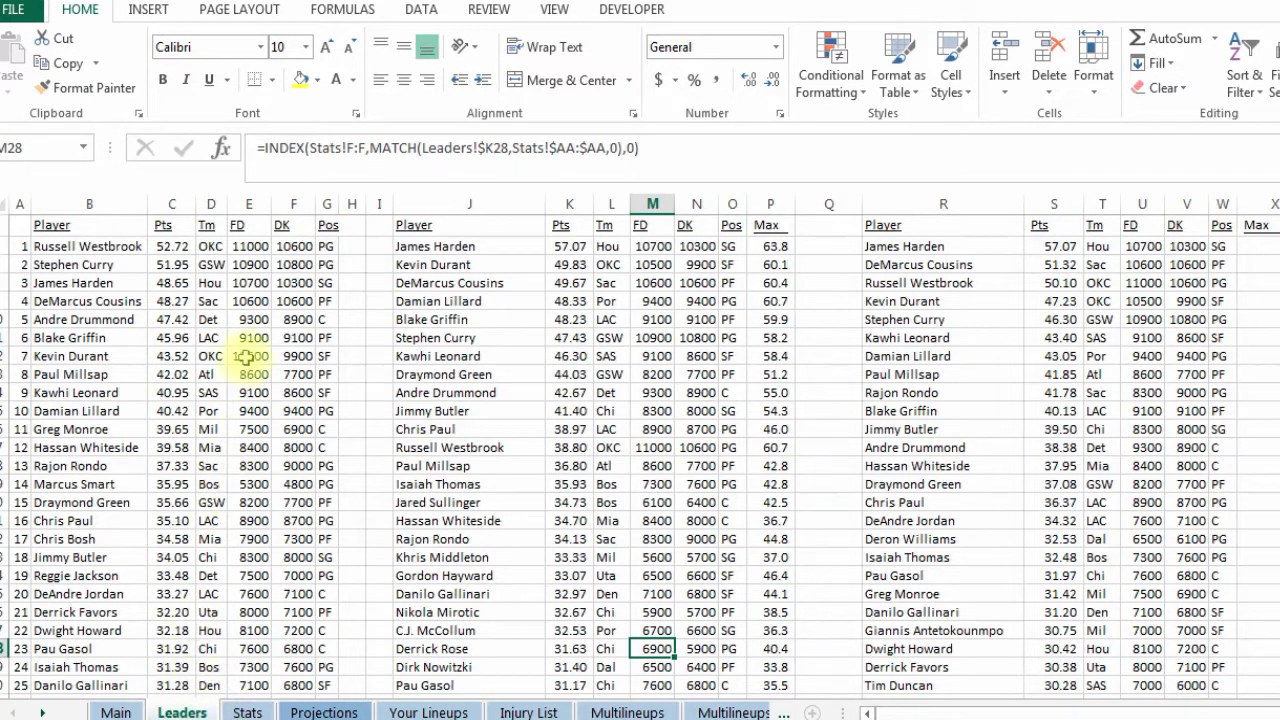
pyautogui.click(243, 342)
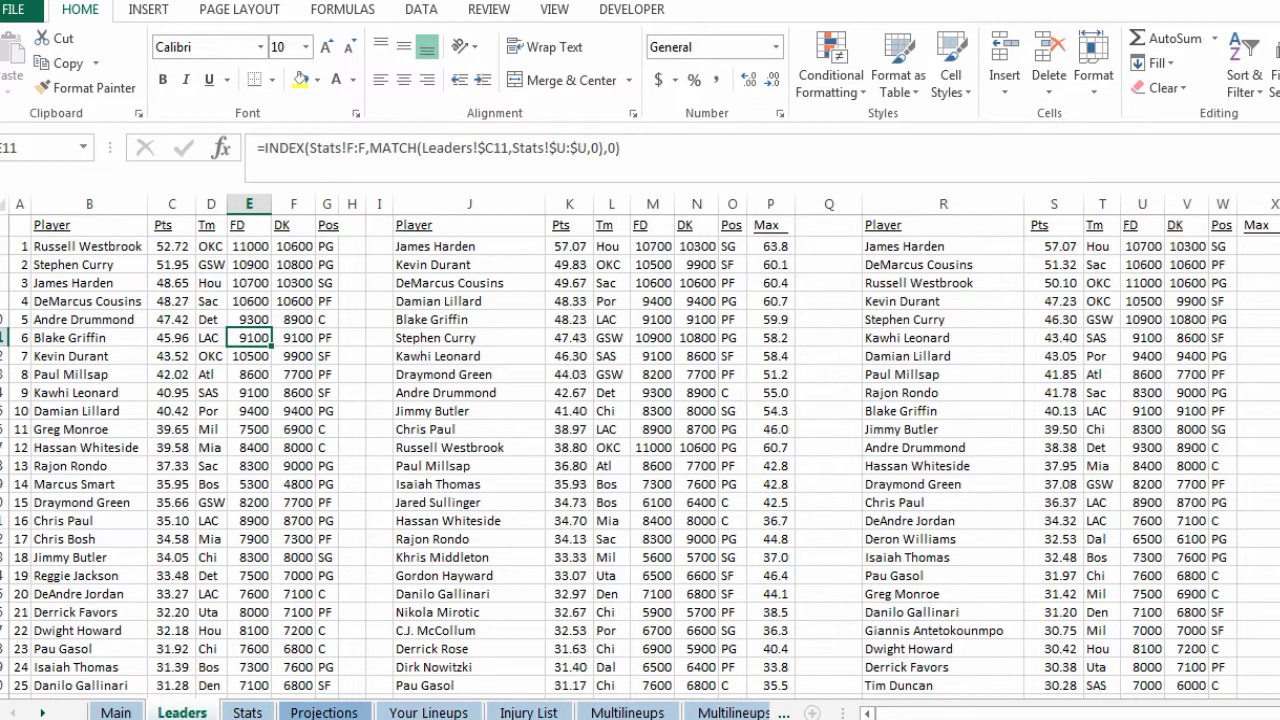
pyautogui.scroll(2, 903, 257)
pyautogui.click(118, 295)
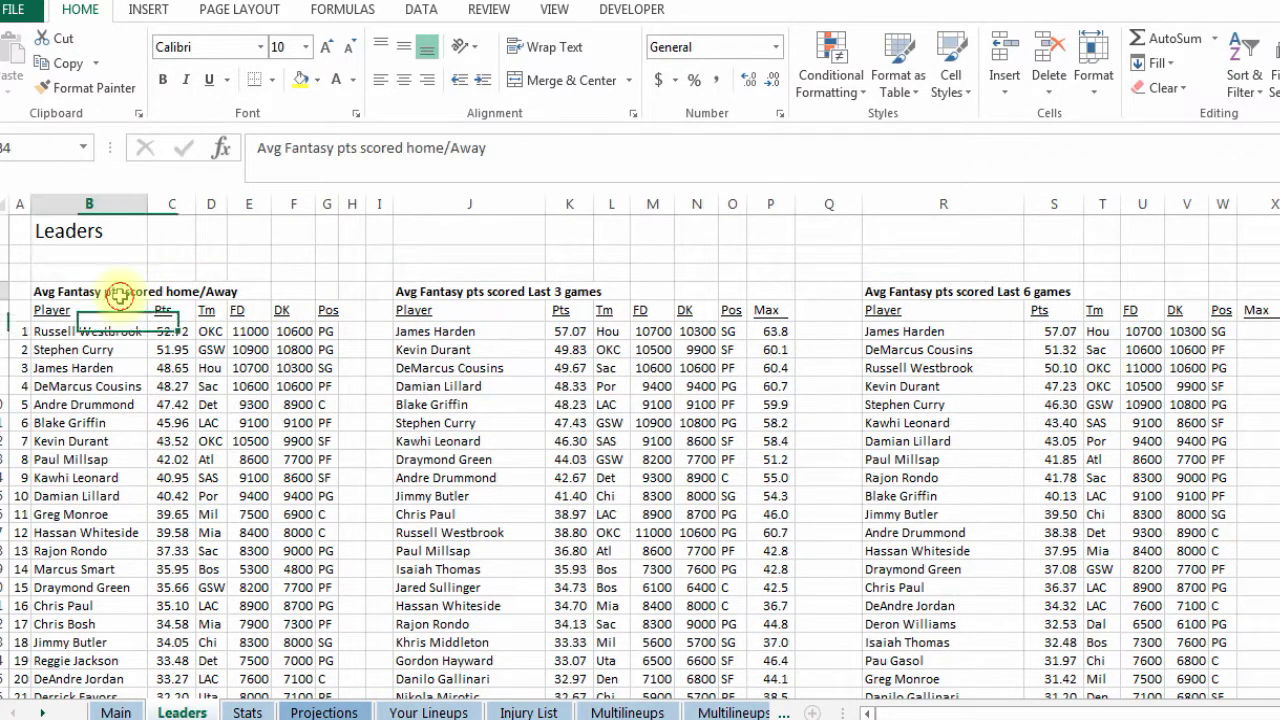
pyautogui.scroll(-10, 640, 450)
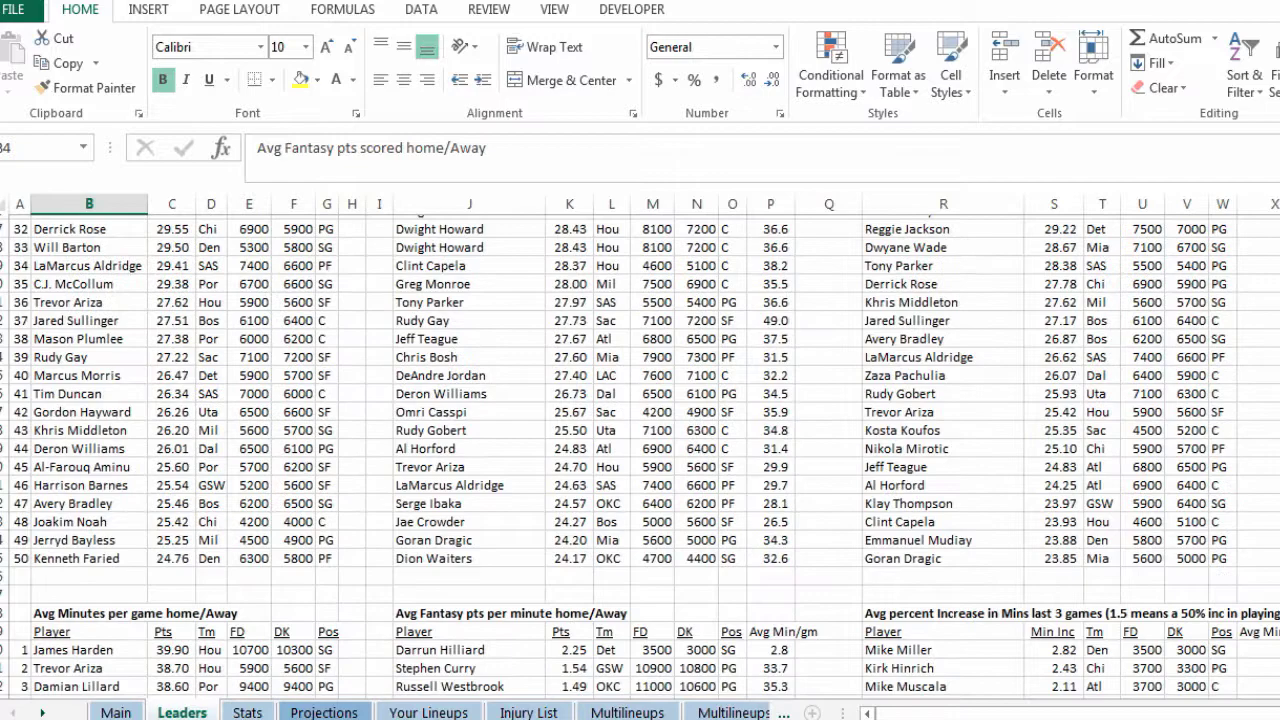
pyautogui.scroll(10, 640, 450)
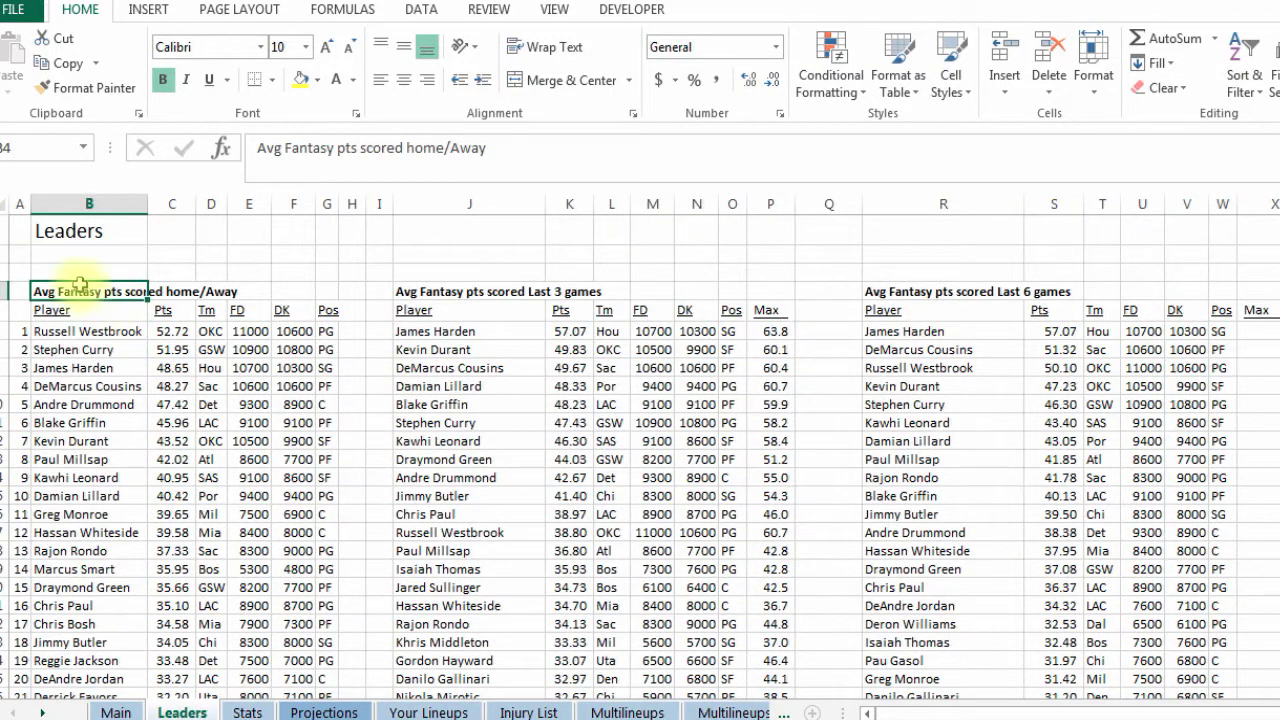
pyautogui.click(486, 290)
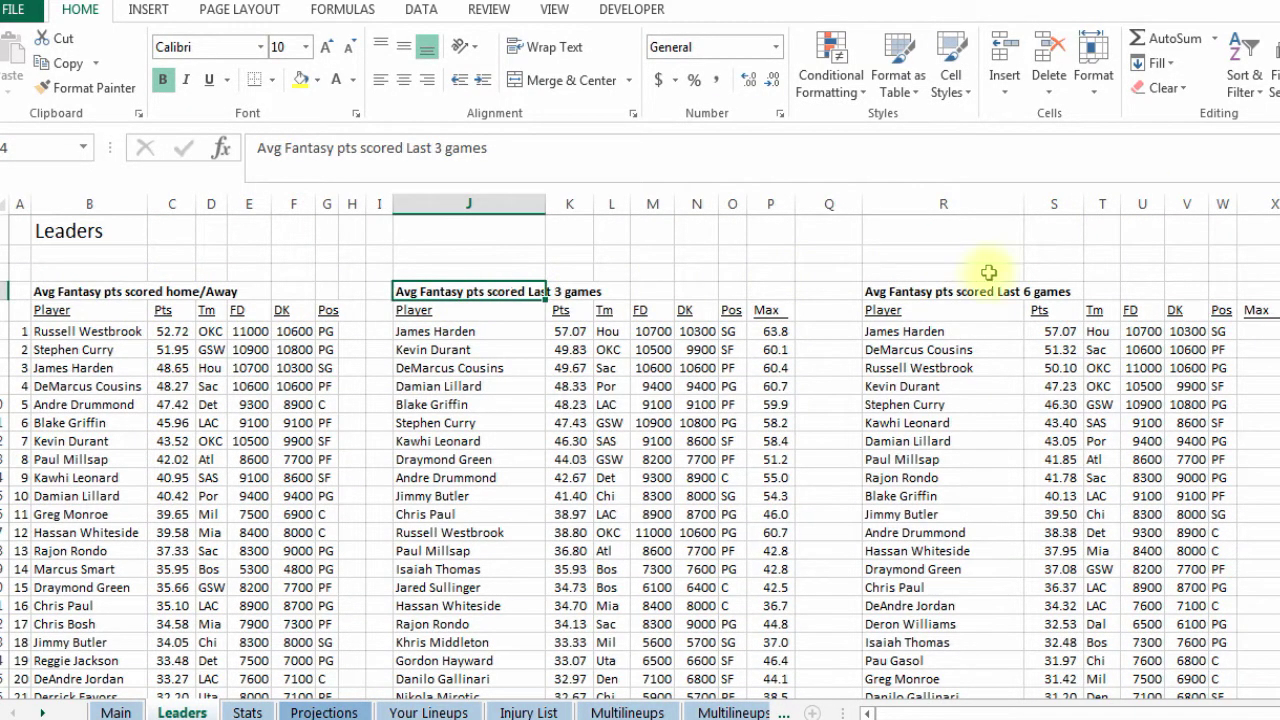
pyautogui.click(1018, 290)
pyautogui.scroll(-18, 1022, 291)
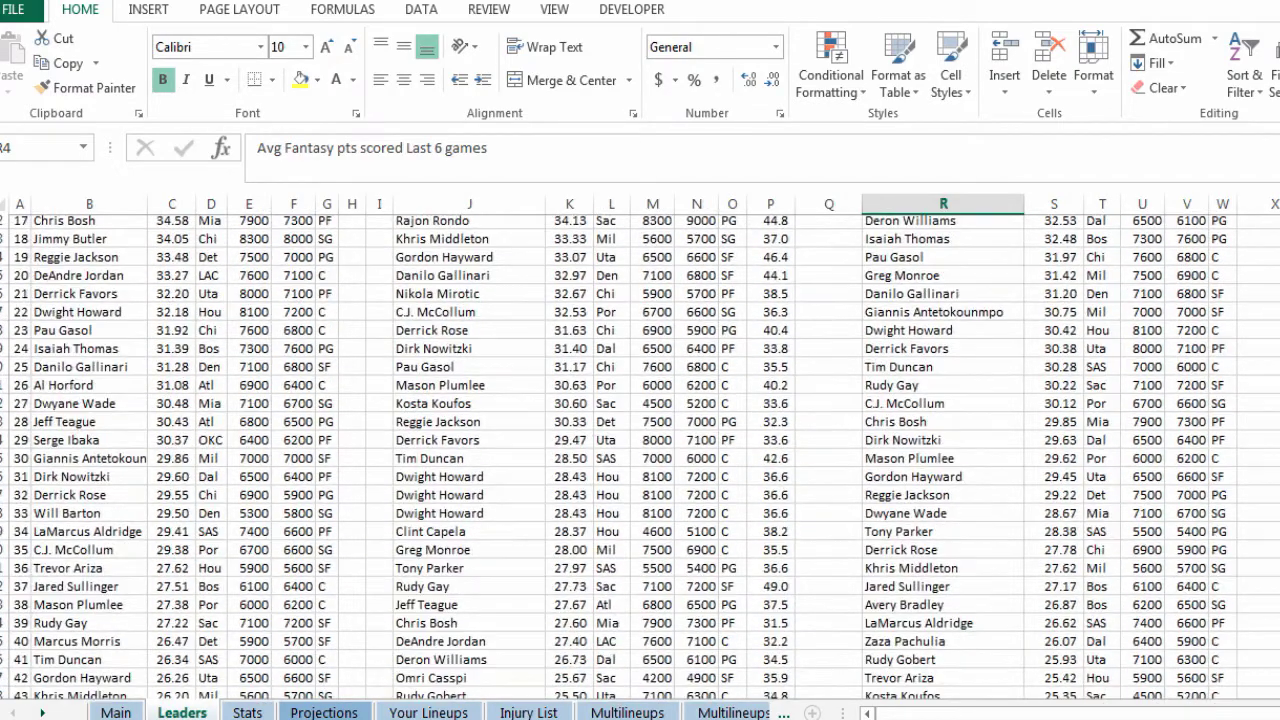
pyautogui.scroll(1, 604, 519)
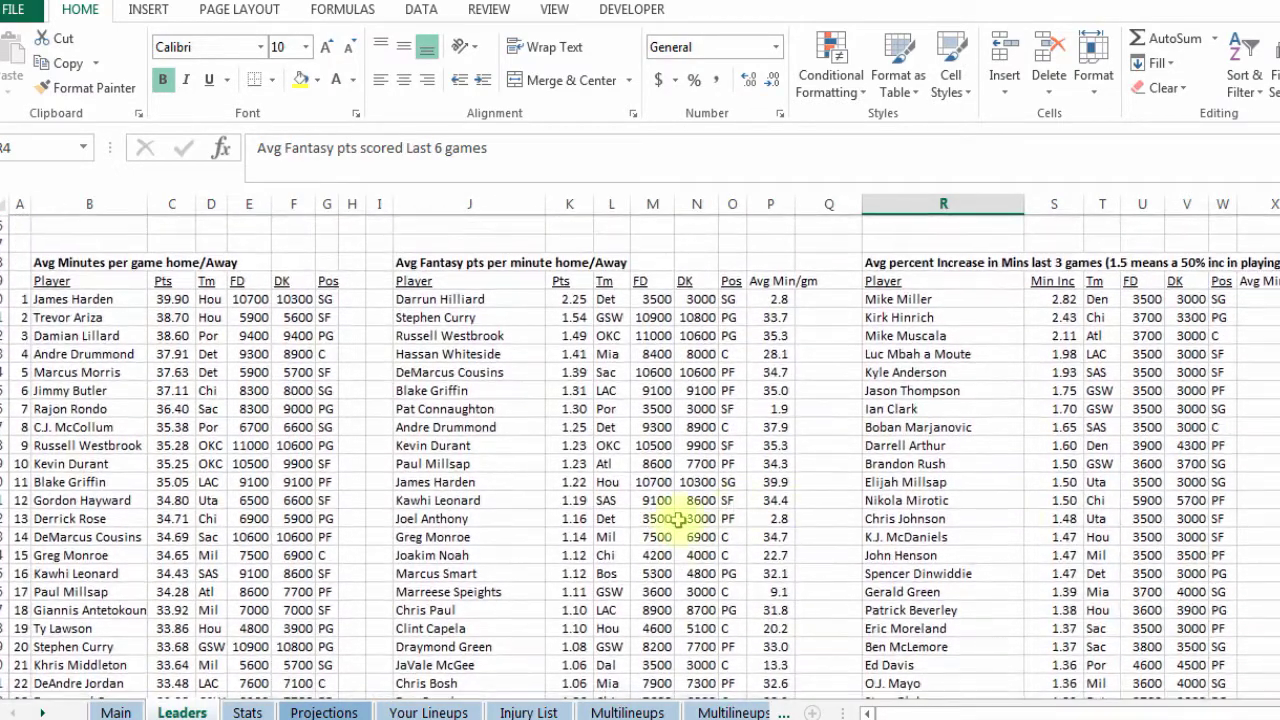
# Check the average minutes, fantasy points per minute and minutes increase tables and their formulas
pyautogui.click(84, 261)
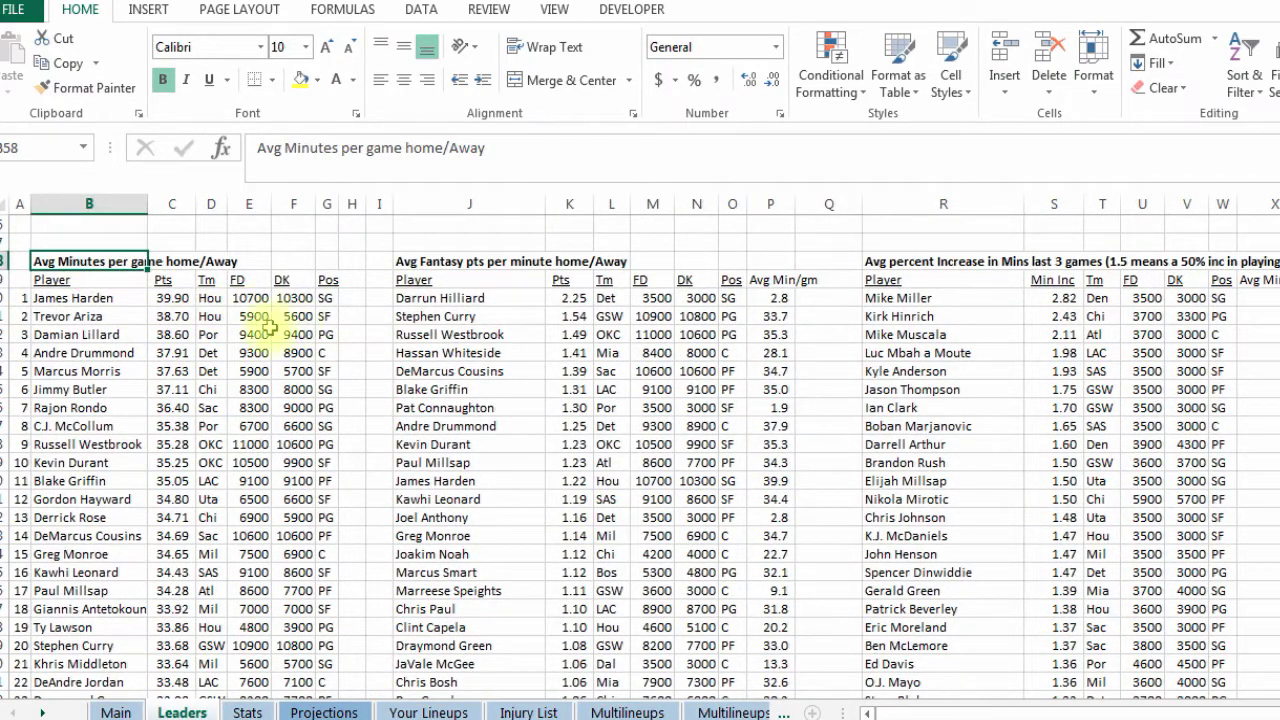
pyautogui.click(481, 260)
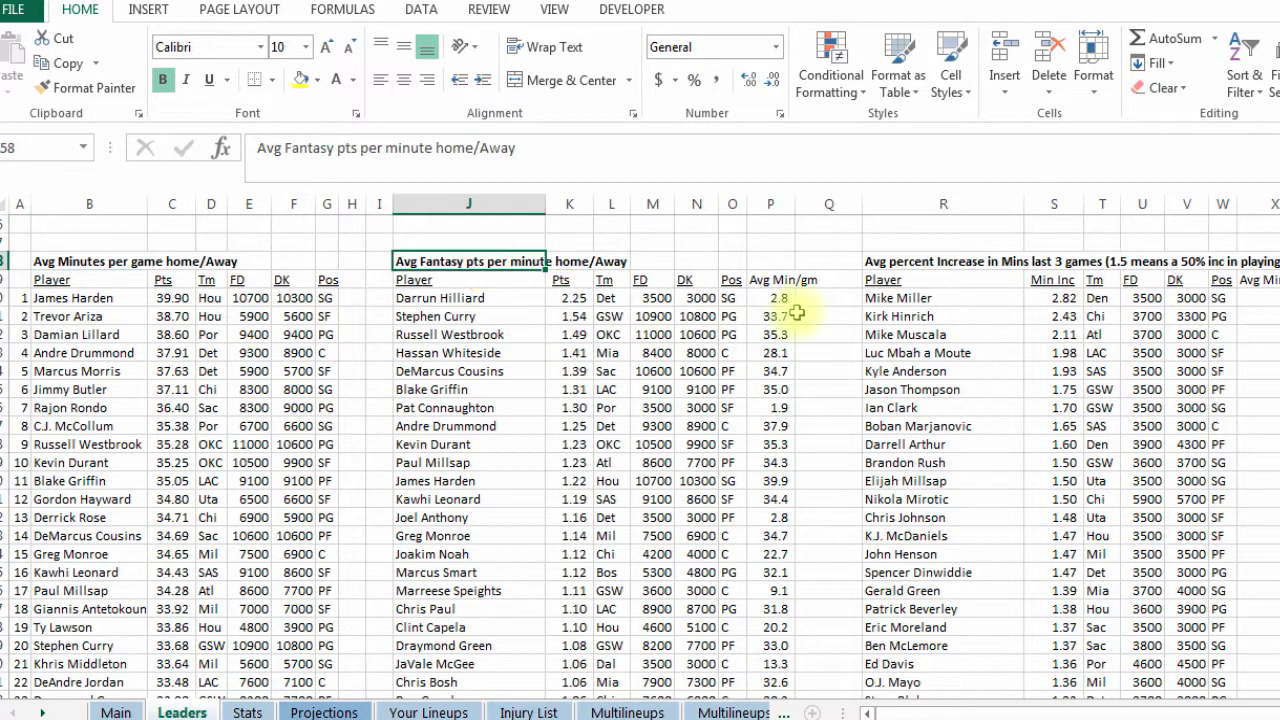
pyautogui.click(958, 262)
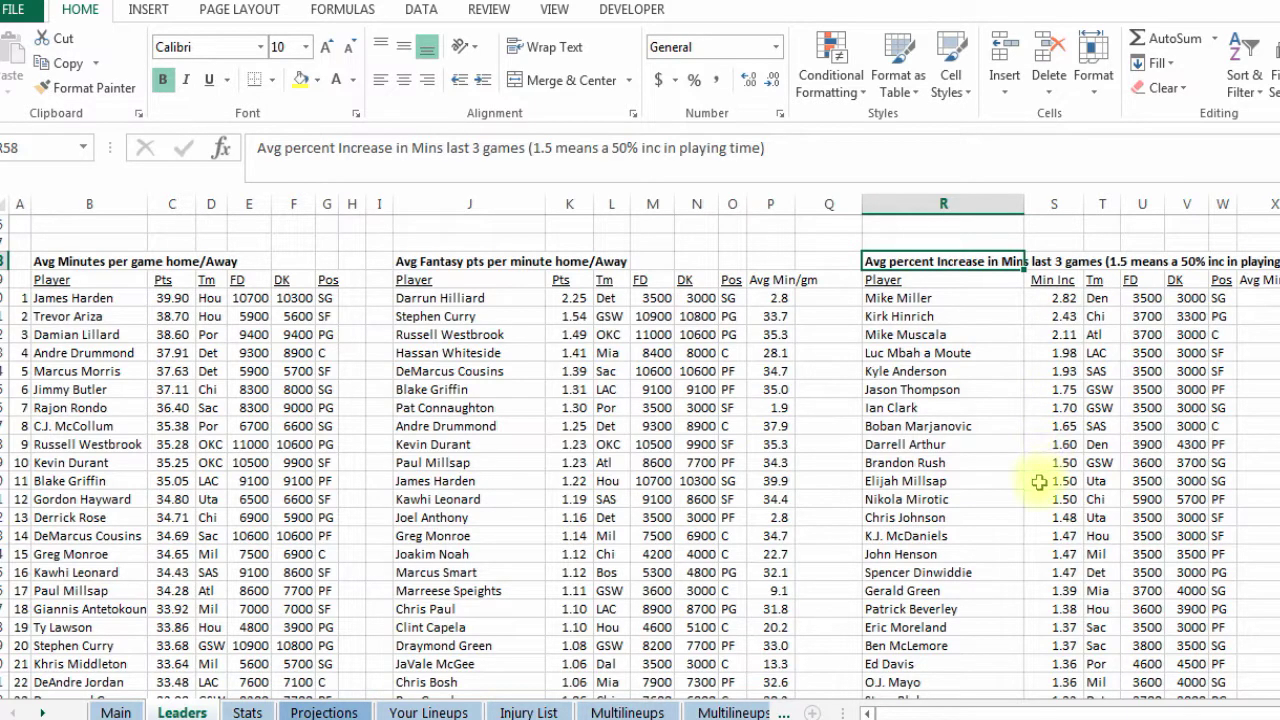
pyautogui.click(987, 447)
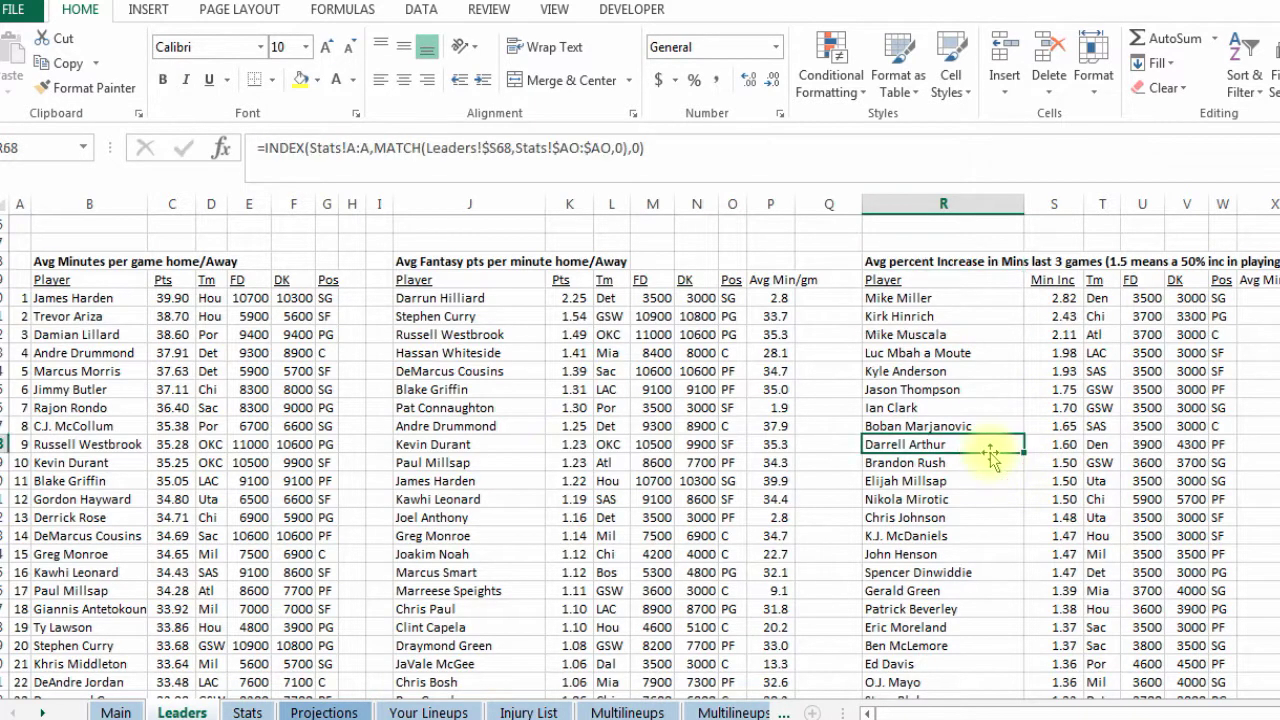
pyautogui.click(1066, 447)
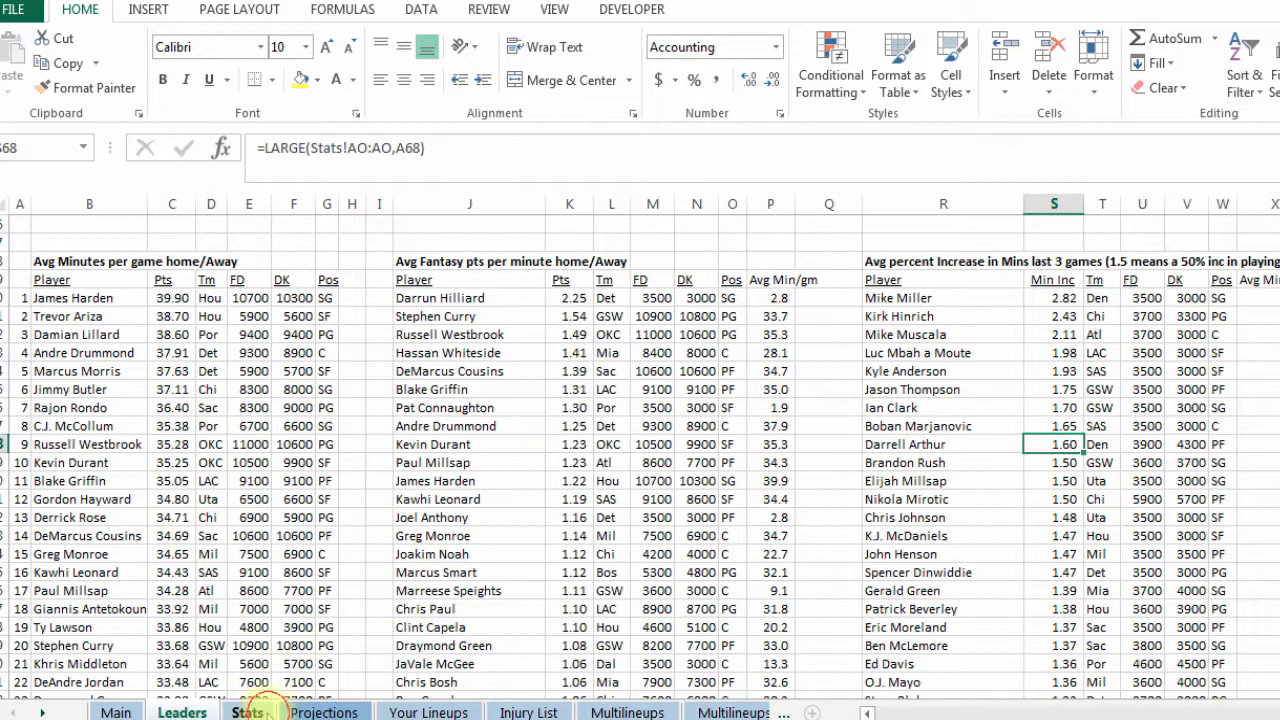
pyautogui.click(303, 697)
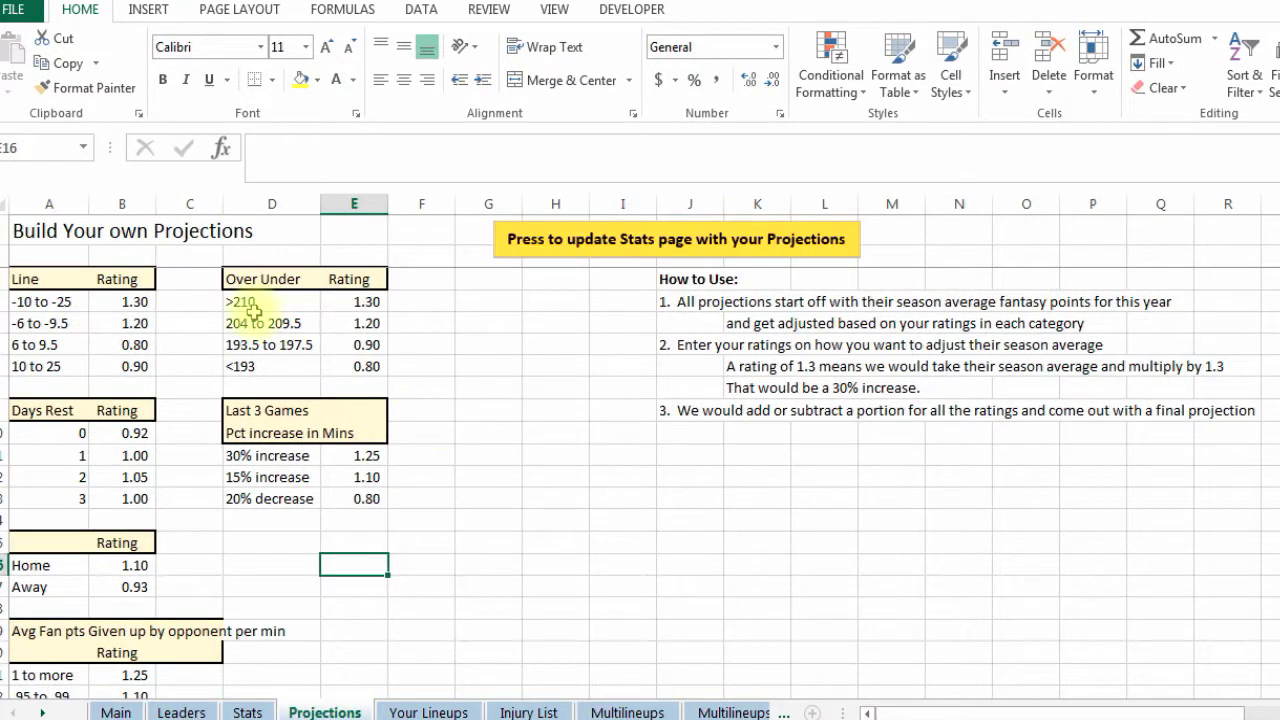
pyautogui.click(190, 346)
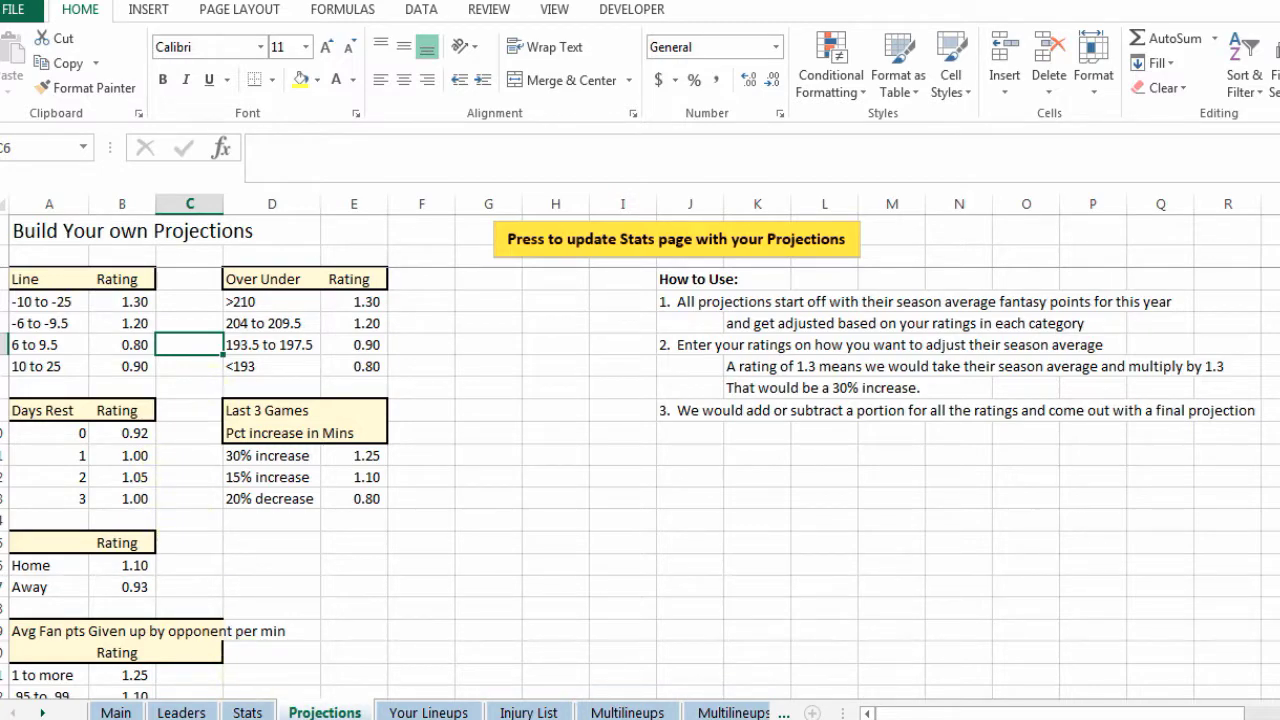
pyautogui.click(80, 301)
pyautogui.click(177, 301)
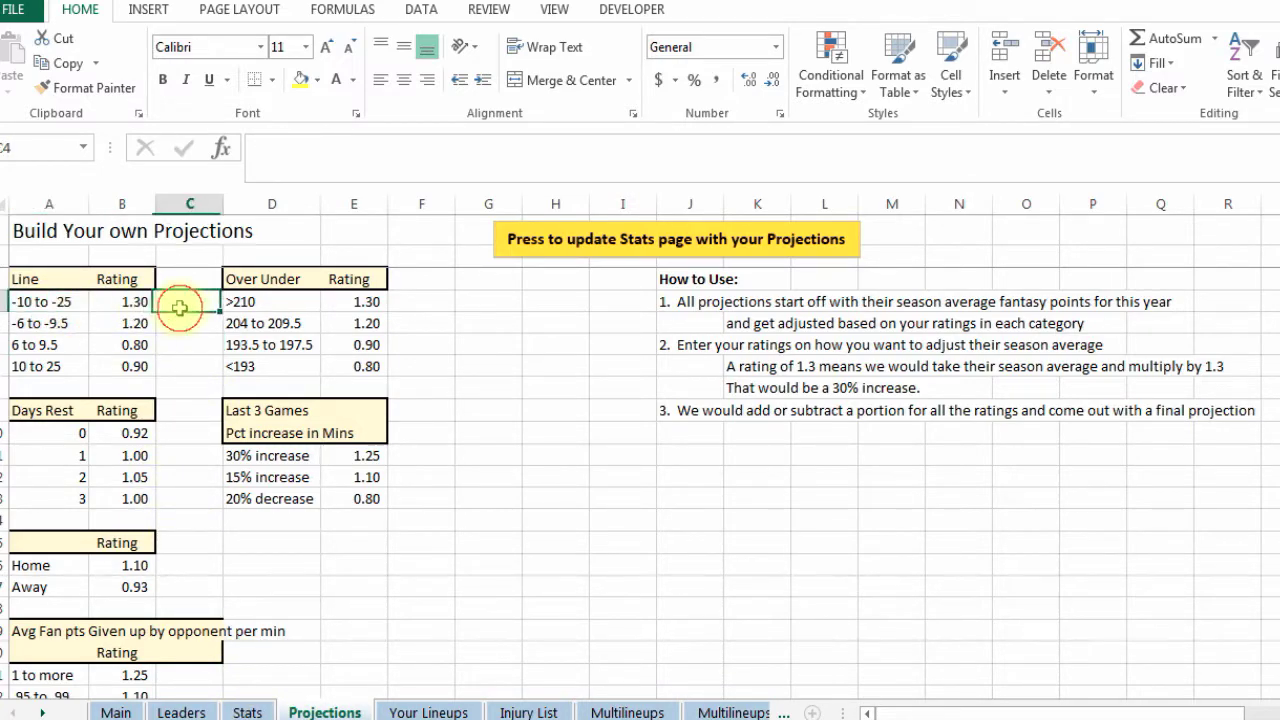
pyautogui.click(70, 305)
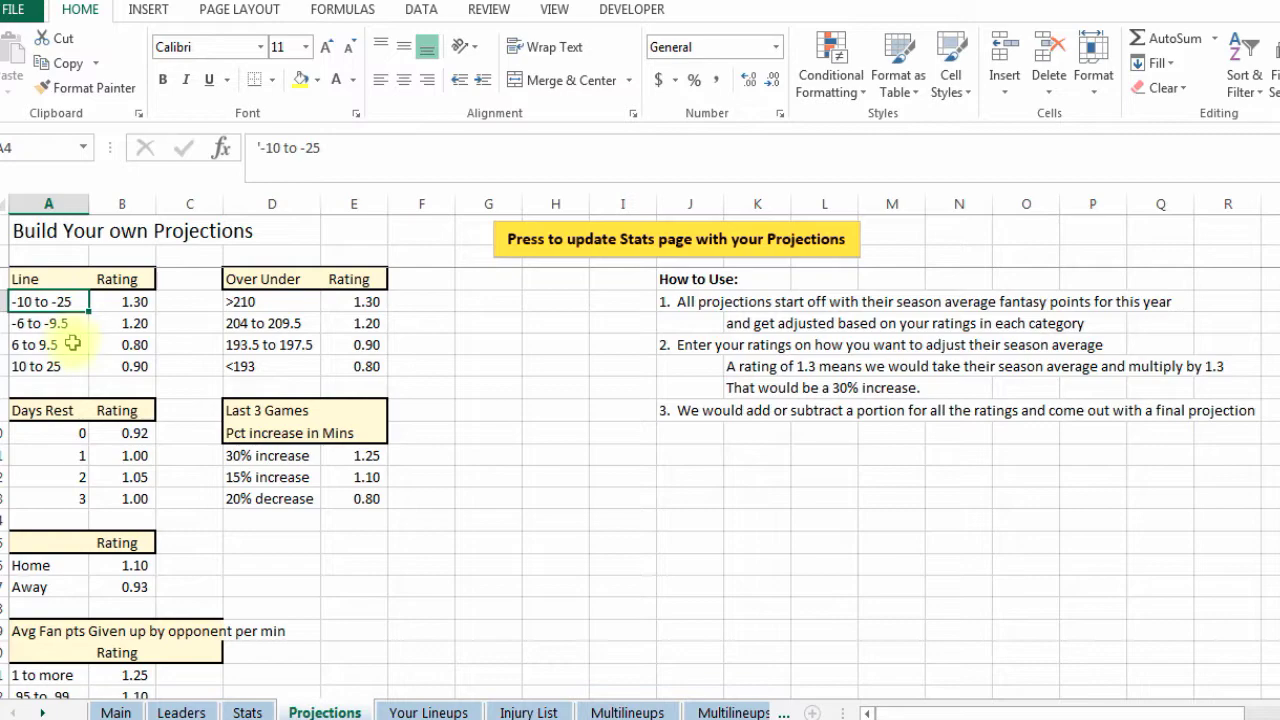
pyautogui.click(71, 343)
pyautogui.click(132, 306)
pyautogui.click(51, 298)
pyautogui.click(60, 320)
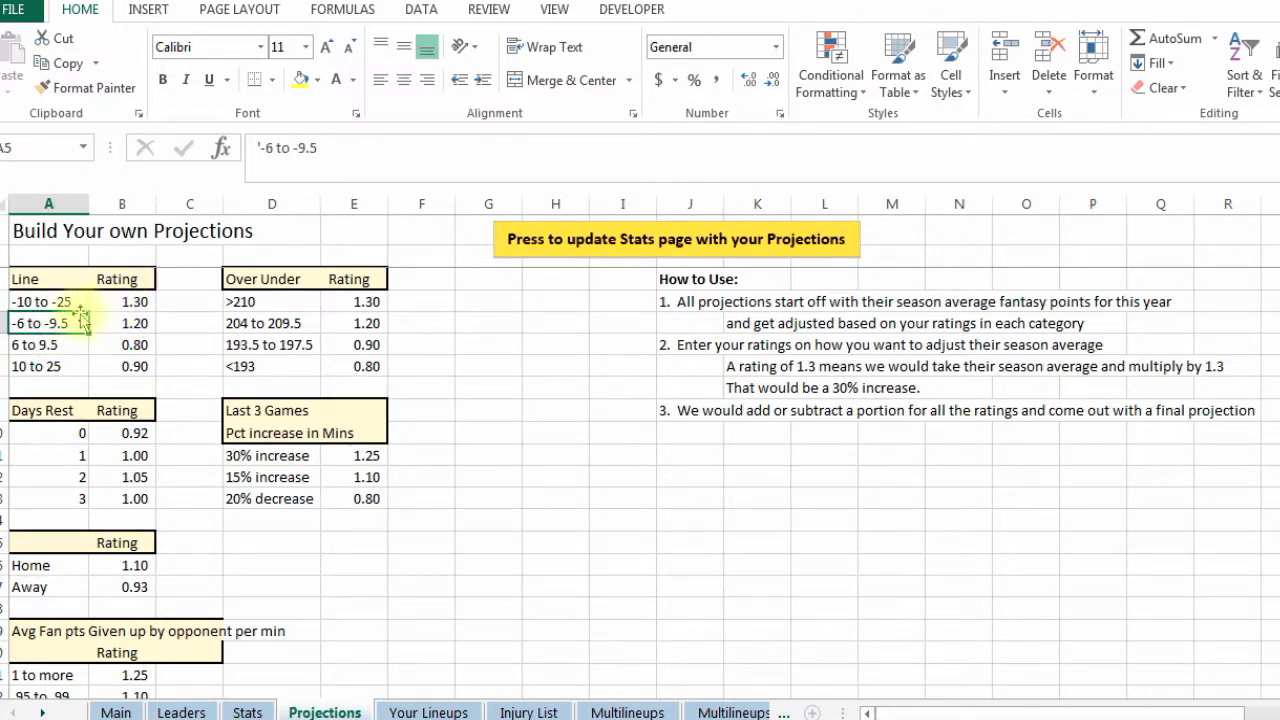
pyautogui.click(57, 299)
pyautogui.click(59, 280)
pyautogui.click(57, 300)
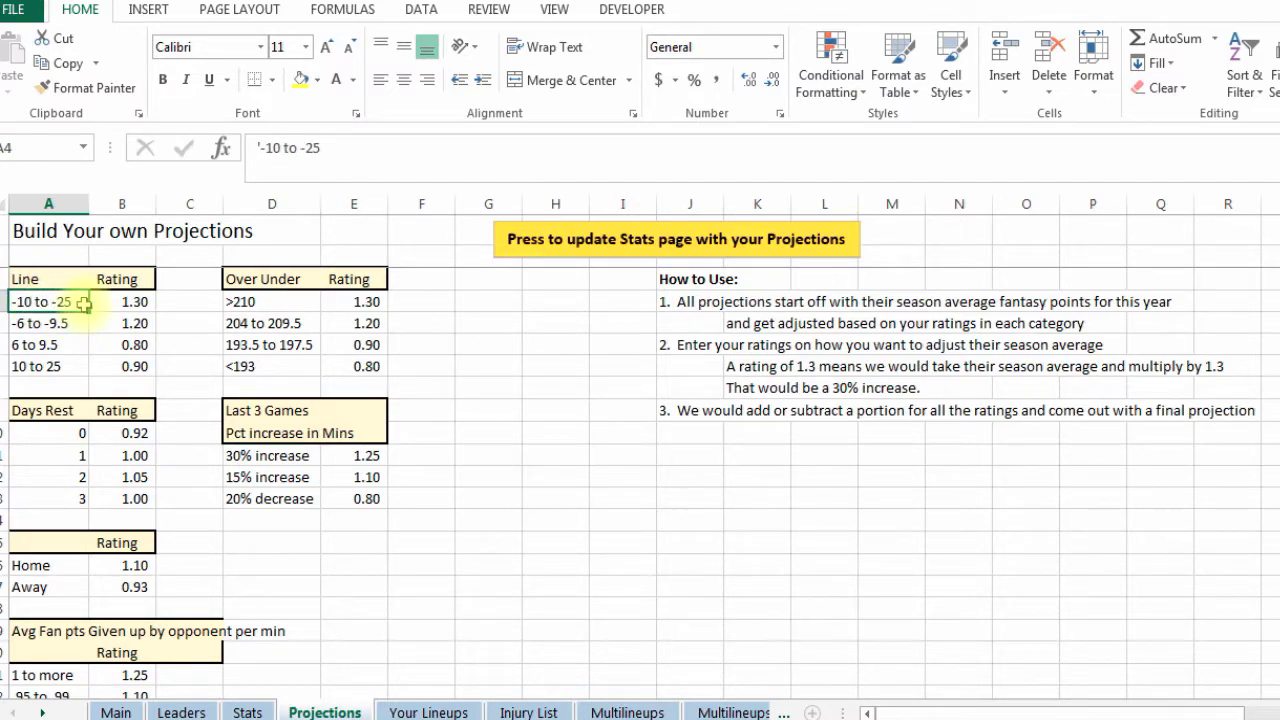
pyautogui.click(127, 304)
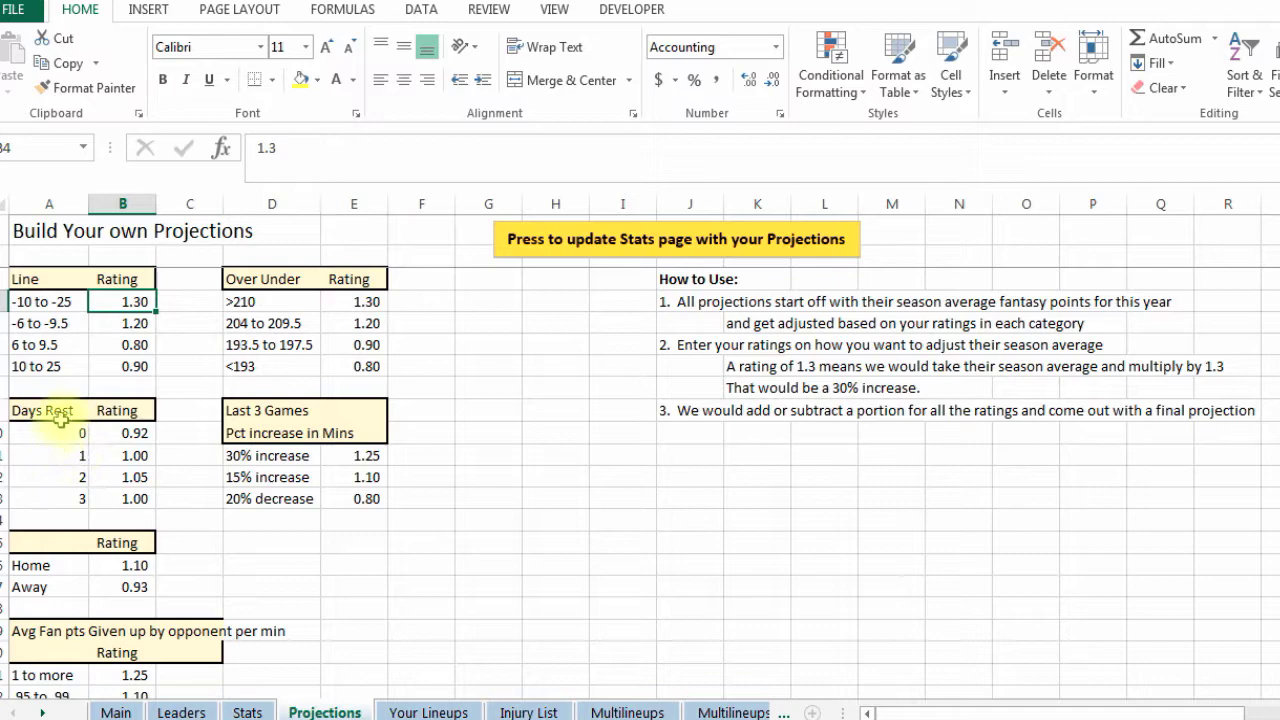
pyautogui.click(112, 432)
pyautogui.click(118, 455)
pyautogui.click(127, 478)
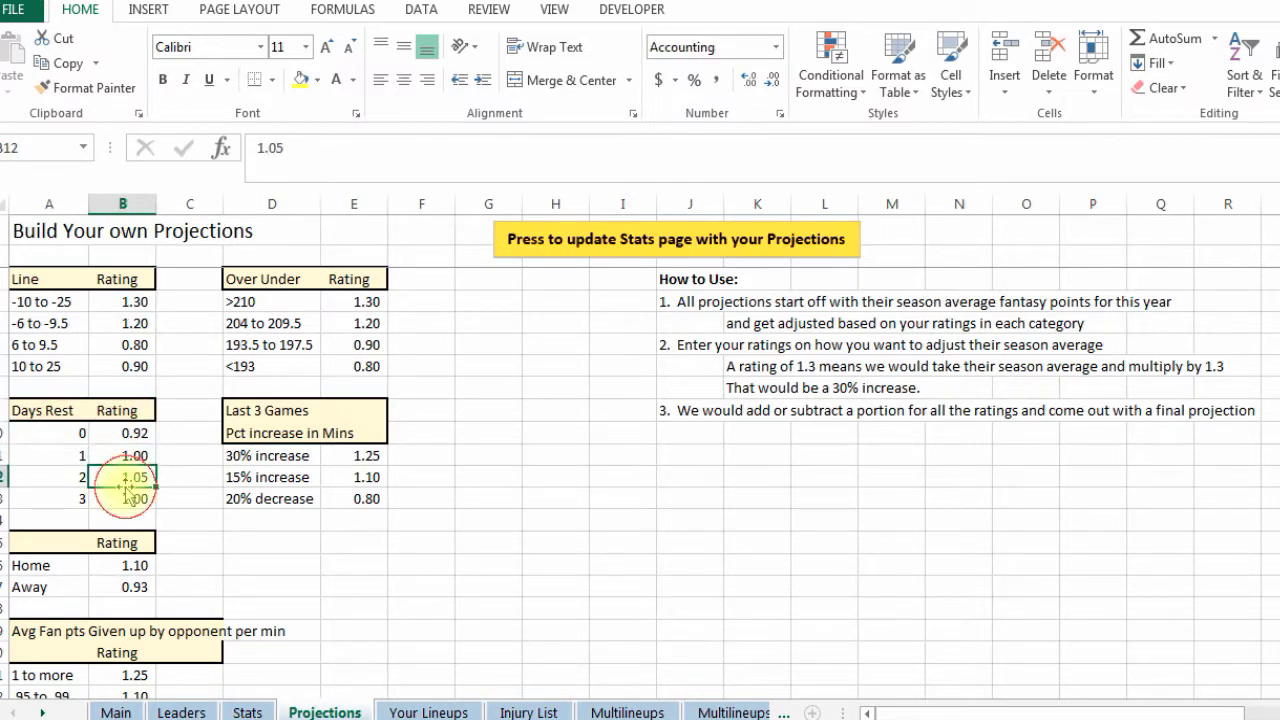
pyautogui.click(118, 432)
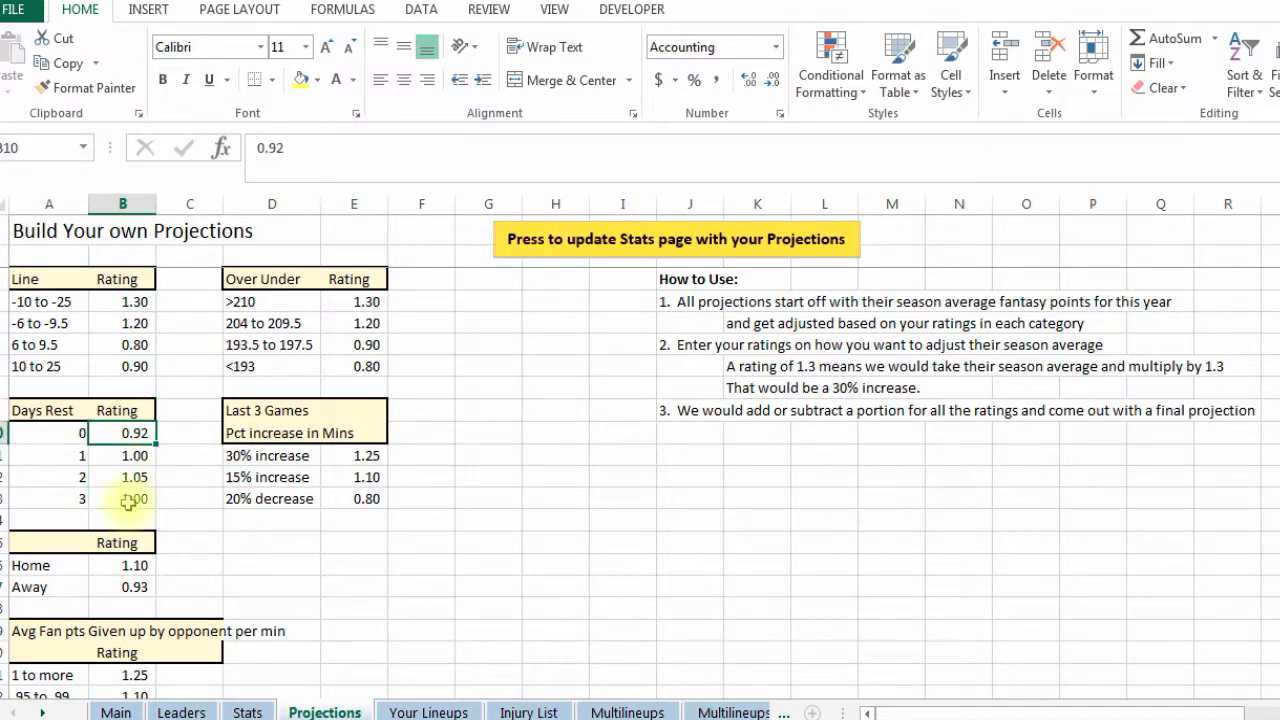
pyautogui.click(126, 562)
pyautogui.click(116, 582)
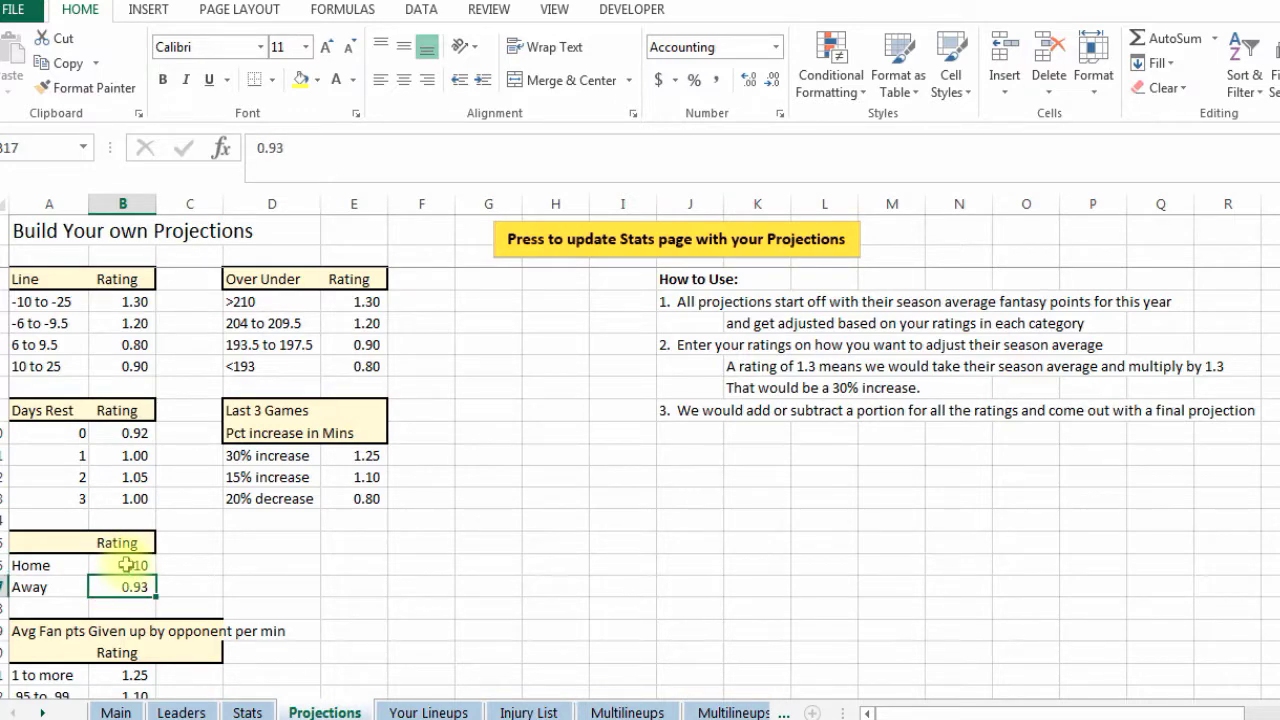
pyautogui.click(125, 565)
pyautogui.click(125, 587)
pyautogui.click(125, 565)
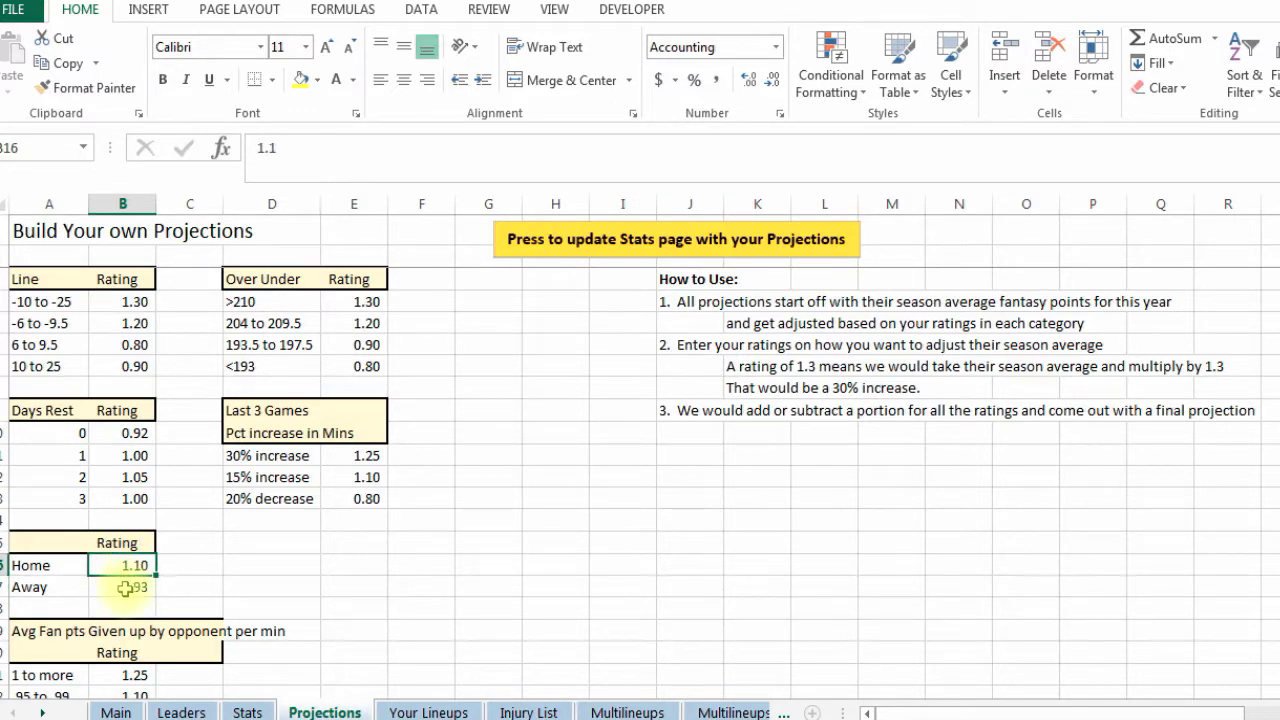
pyautogui.click(125, 587)
pyautogui.click(122, 675)
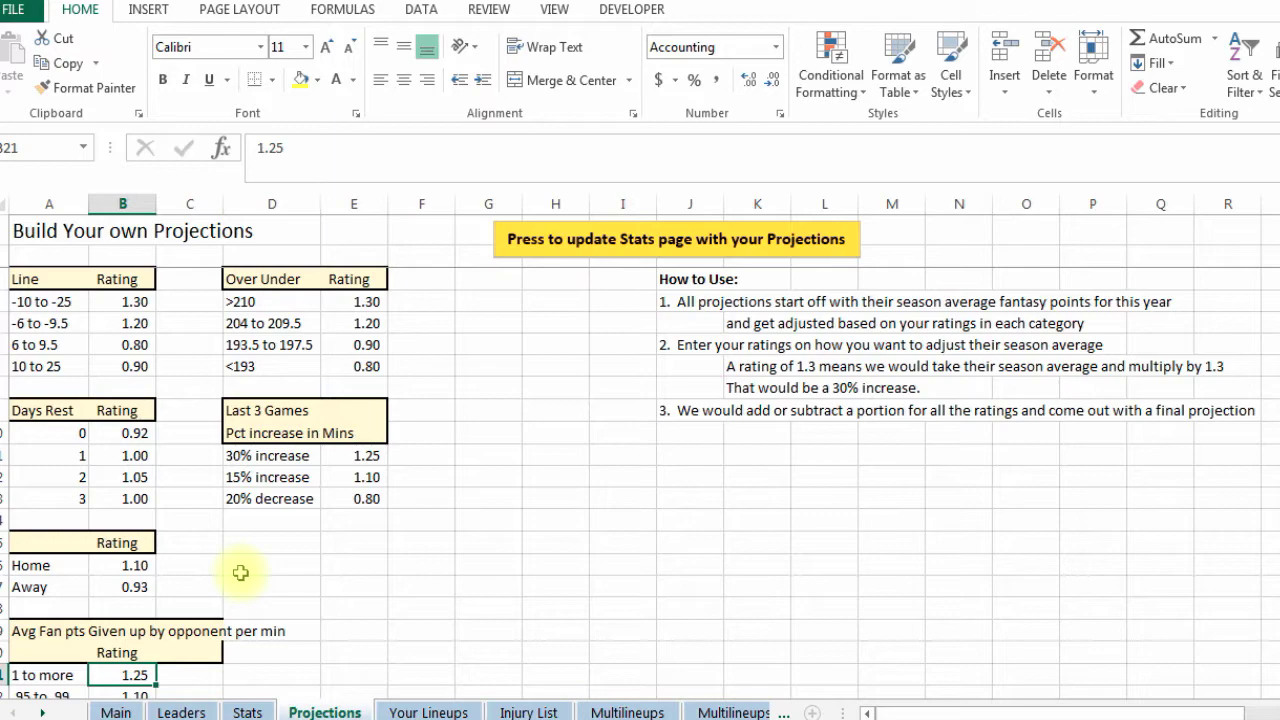
pyautogui.scroll(-2, 240, 572)
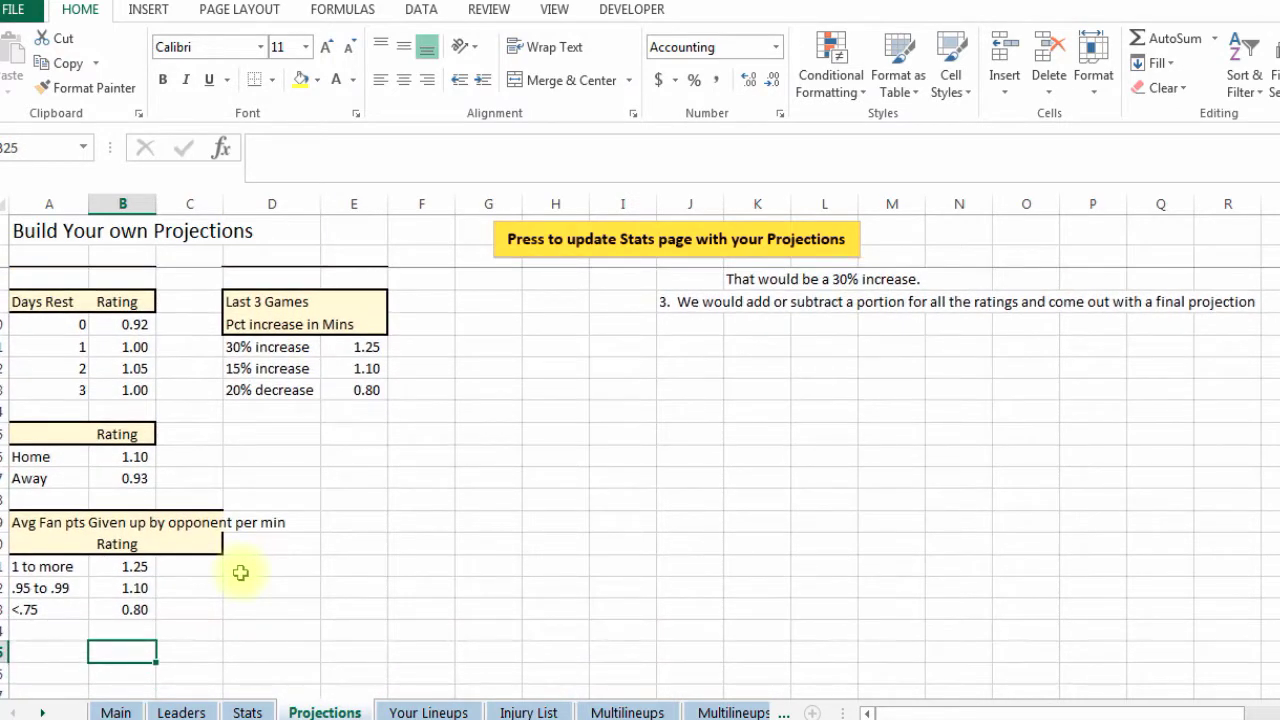
pyautogui.press('Up')
pyautogui.press('Up')
pyautogui.press('Up')
pyautogui.press('Up')
pyautogui.press('Up')
pyautogui.press('Up')
pyautogui.press('Up')
pyautogui.press('Up')
pyautogui.press('Up')
pyautogui.press('Up')
pyautogui.press('Up')
pyautogui.press('Up')
pyautogui.press('Up')
pyautogui.press('Up')
pyautogui.press('Up')
pyautogui.press('Up')
pyautogui.press('Up')
pyautogui.press('Up')
pyautogui.press('Up')
pyautogui.press('Down')
pyautogui.press('Down')
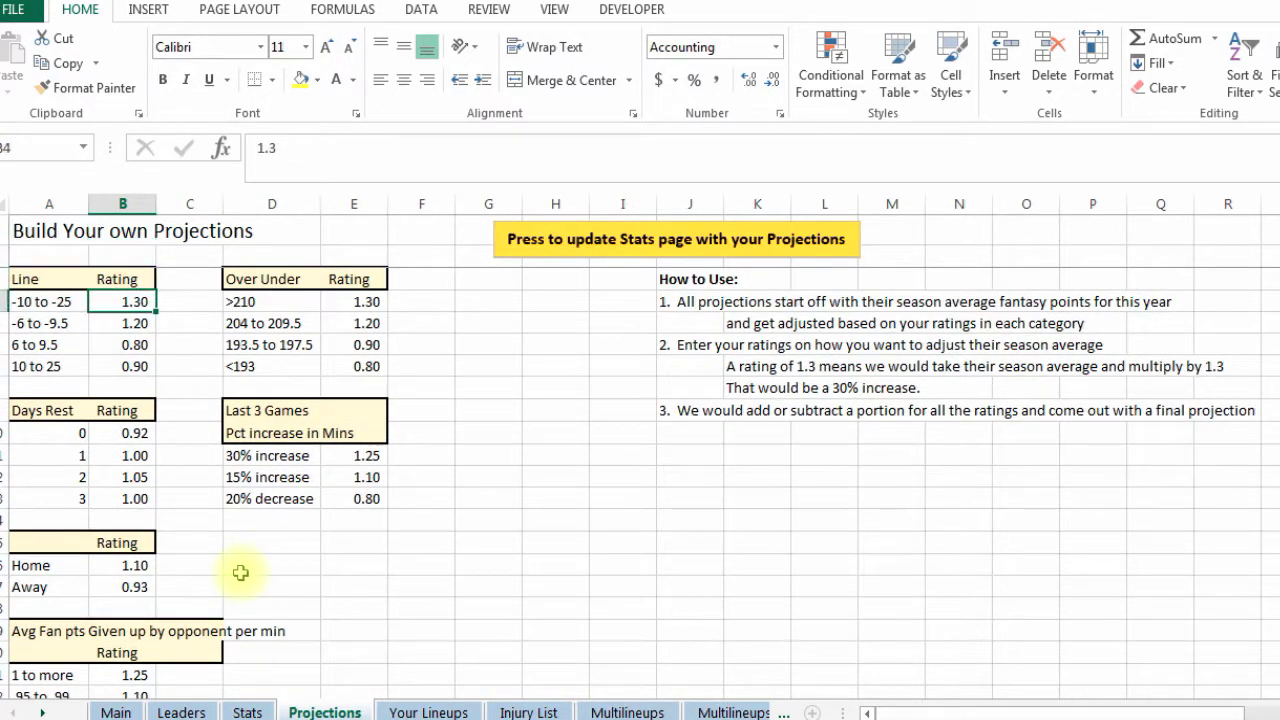
pyautogui.press('Right')
pyautogui.press('Right')
pyautogui.press('Down')
pyautogui.press('Down')
pyautogui.press('Down')
pyautogui.press('Down')
pyautogui.press('Right')
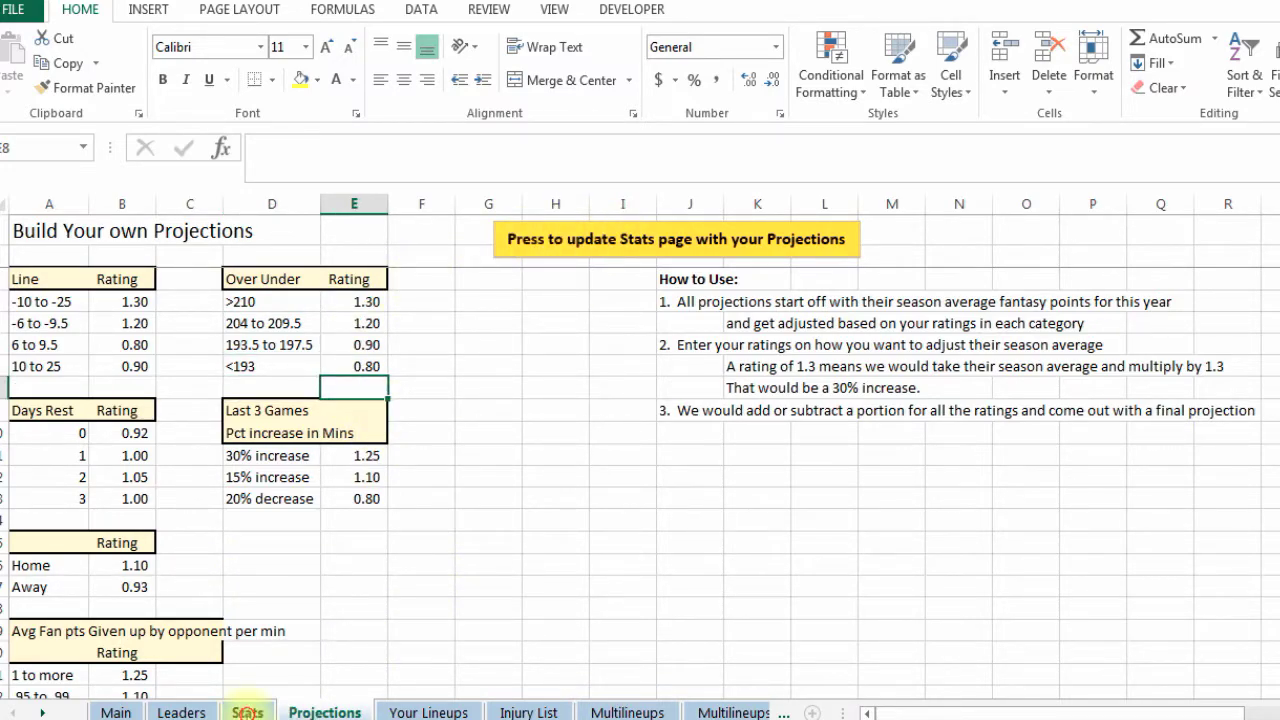
pyautogui.click(246, 712)
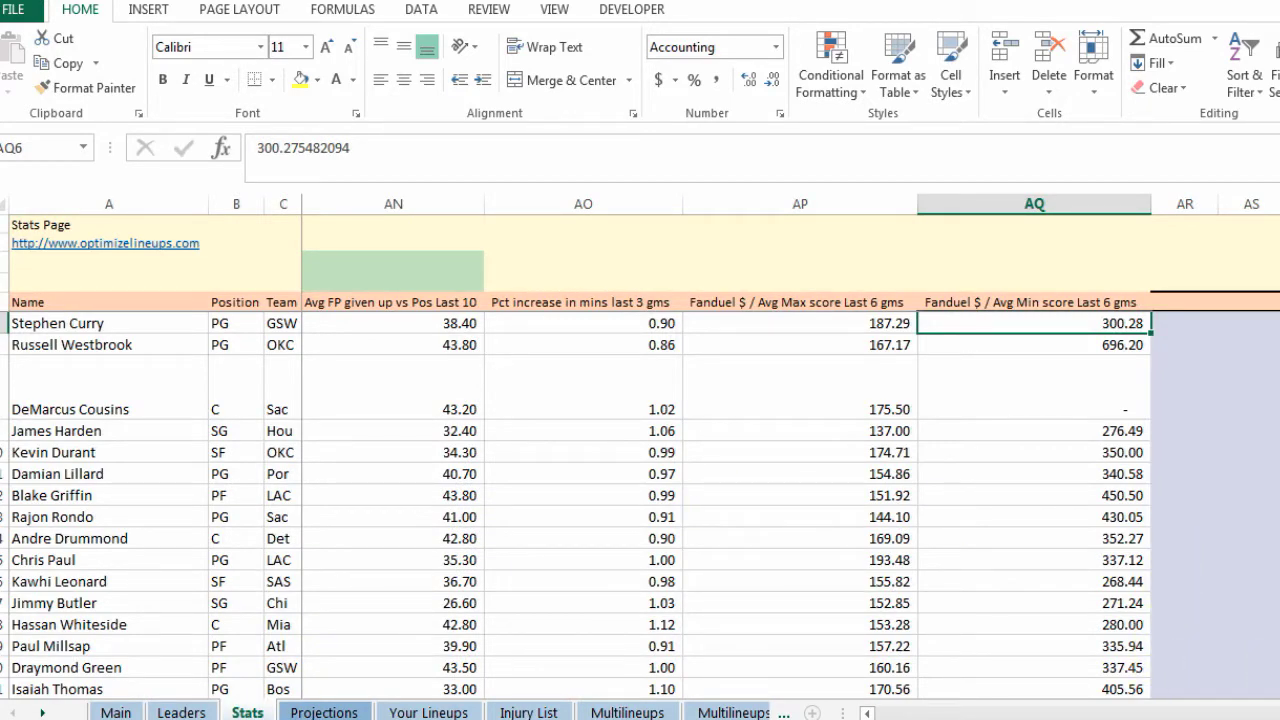
# Inspect Blake Griffin's row on Stats: injury entry, line and salary
pyautogui.hscroll(-15, 994, 663)
pyautogui.hscroll(3, 910, 705)
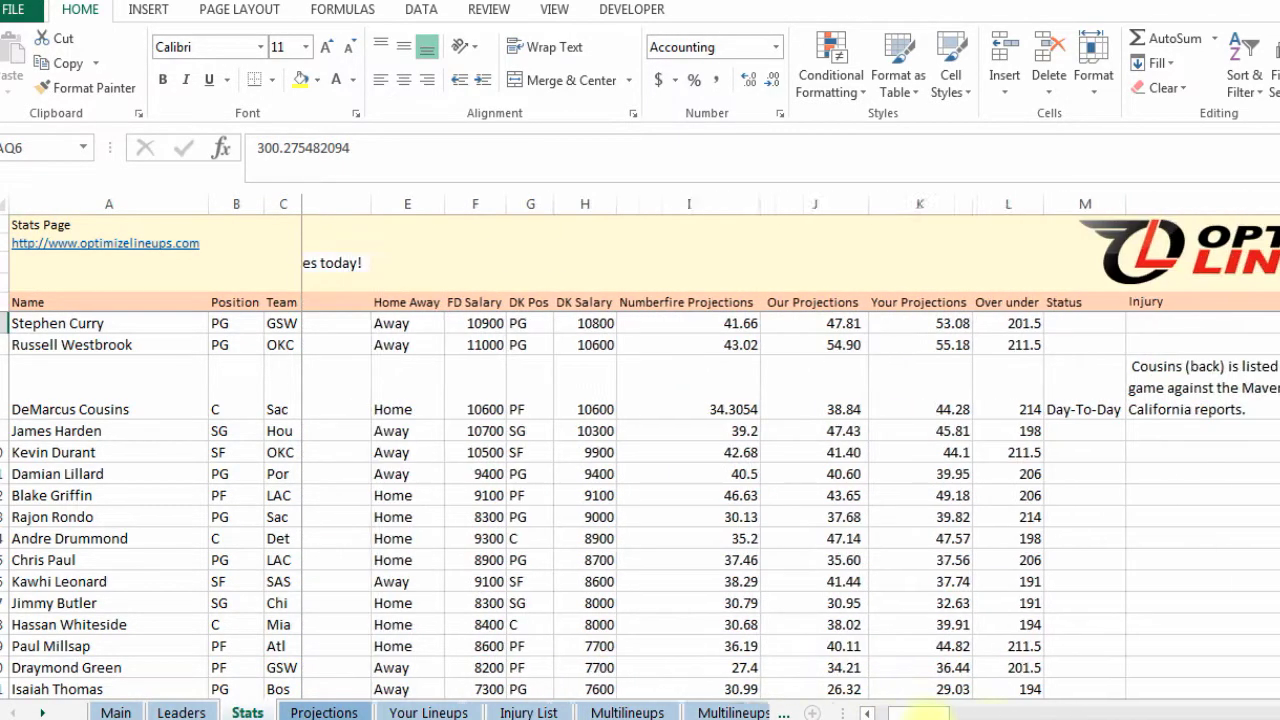
pyautogui.click(1079, 494)
pyautogui.hscroll(8, 1081, 493)
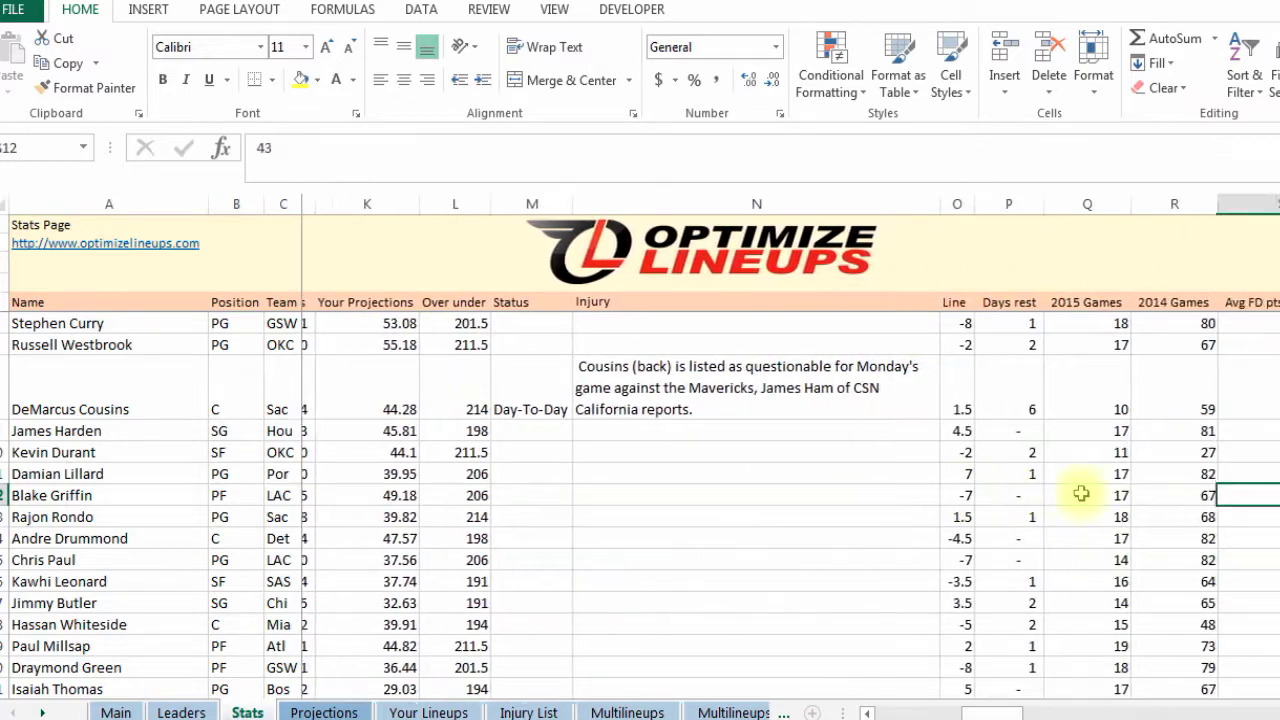
pyautogui.press('Right')
pyautogui.press('Home')
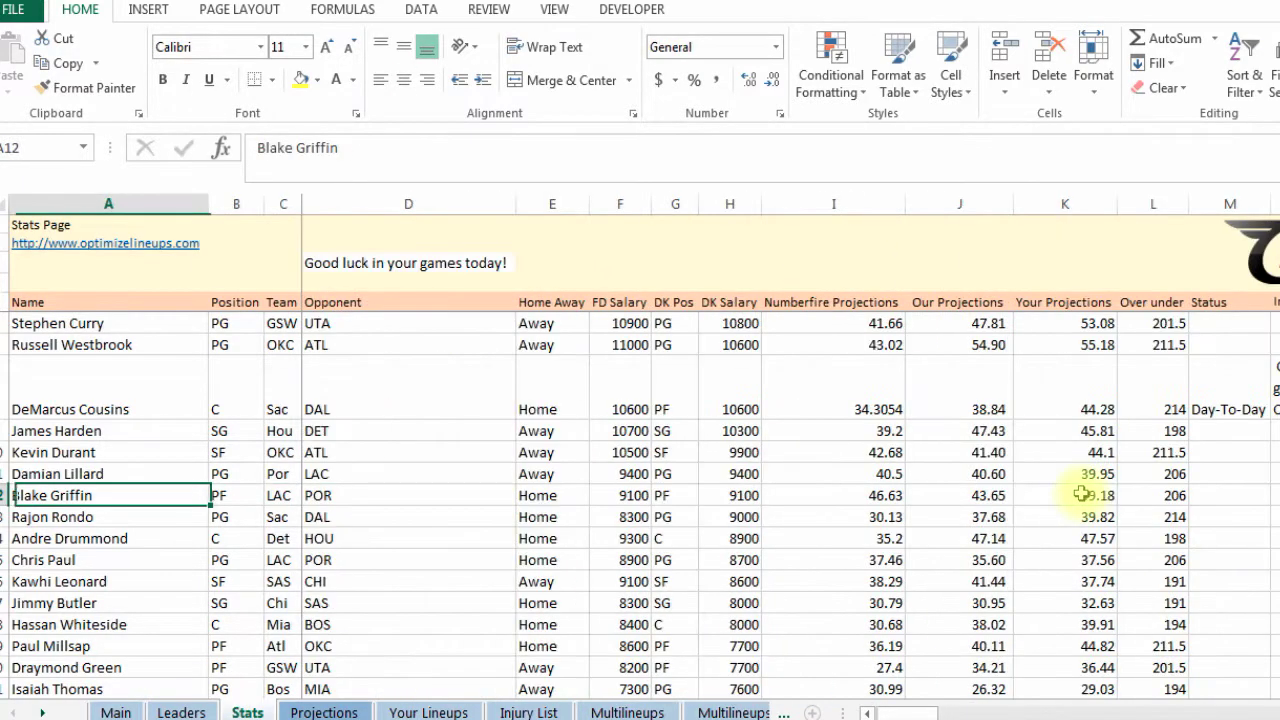
pyautogui.press('Right')
pyautogui.press('Right')
pyautogui.press('Right')
pyautogui.press('Right')
pyautogui.press('Right')
pyautogui.press('Right')
pyautogui.press('Right')
pyautogui.press('Right')
pyautogui.press('Right')
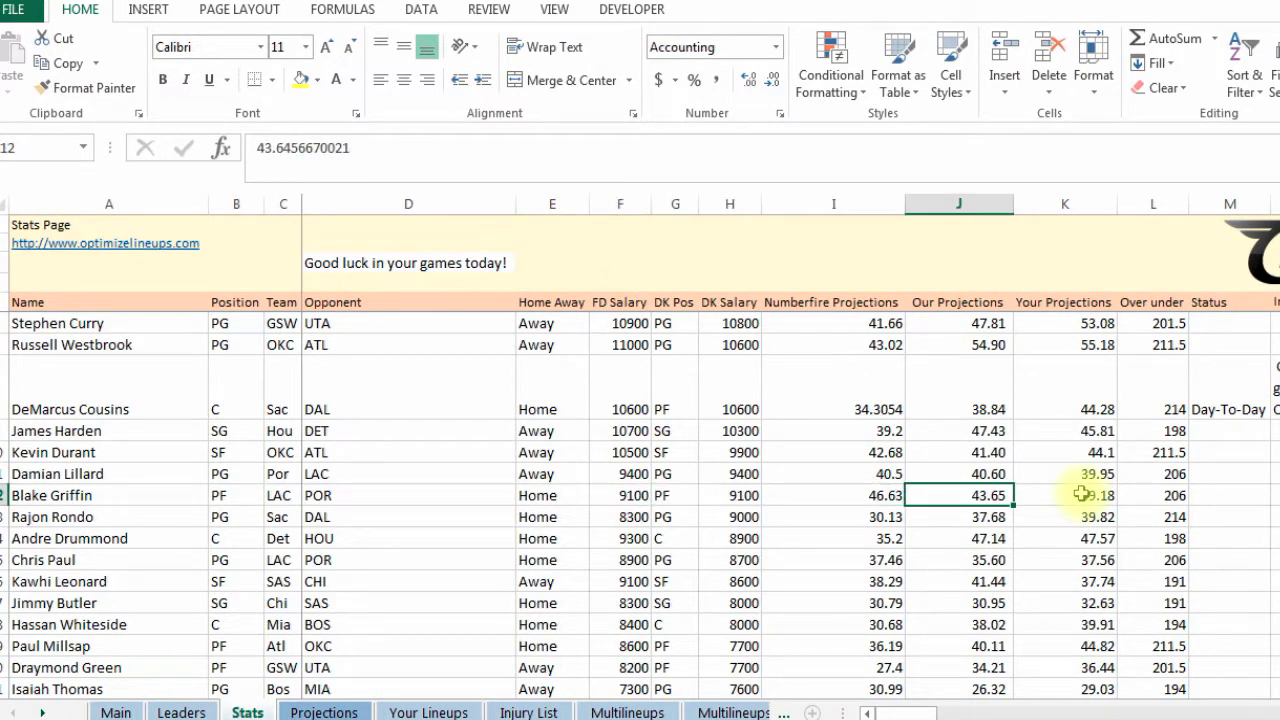
# Compare Your Projections values for Curry, Westbrook, Durant, Griffin, Harden and Cousins
pyautogui.click(1068, 302)
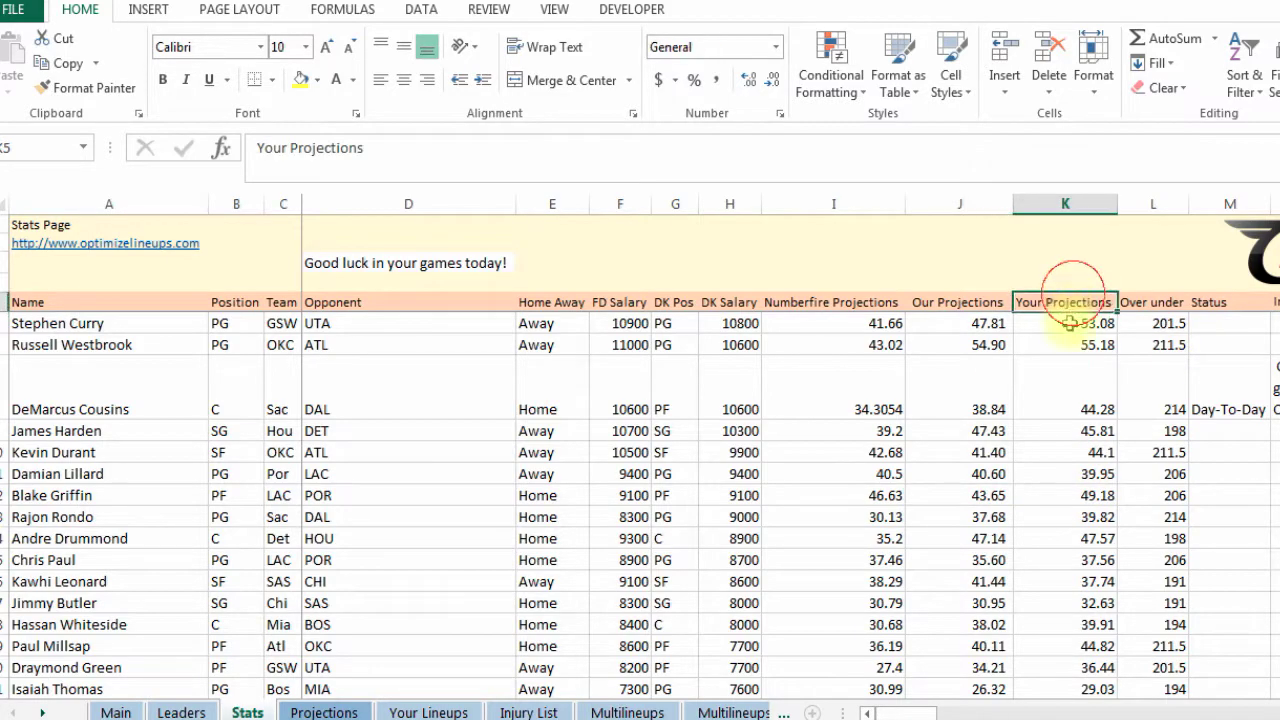
pyautogui.click(1070, 326)
pyautogui.click(1064, 346)
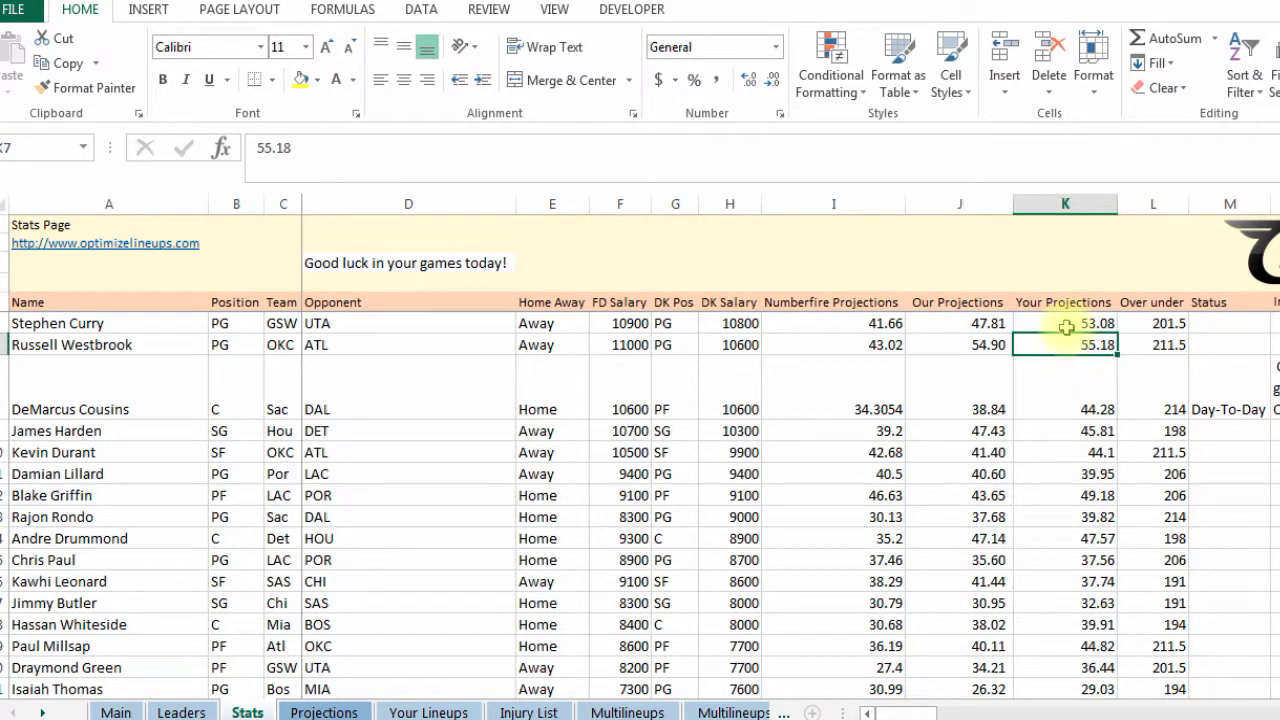
pyautogui.click(1063, 324)
pyautogui.click(1063, 345)
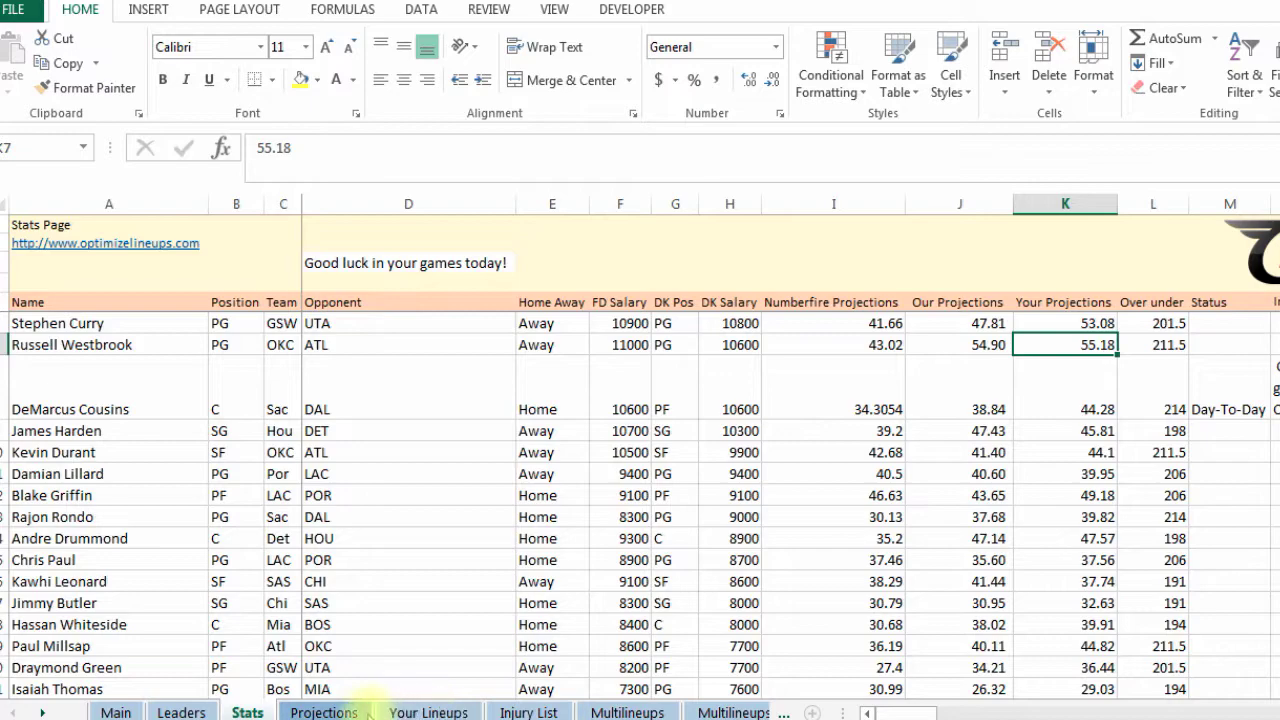
pyautogui.click(1068, 444)
pyautogui.click(1060, 493)
pyautogui.click(1060, 428)
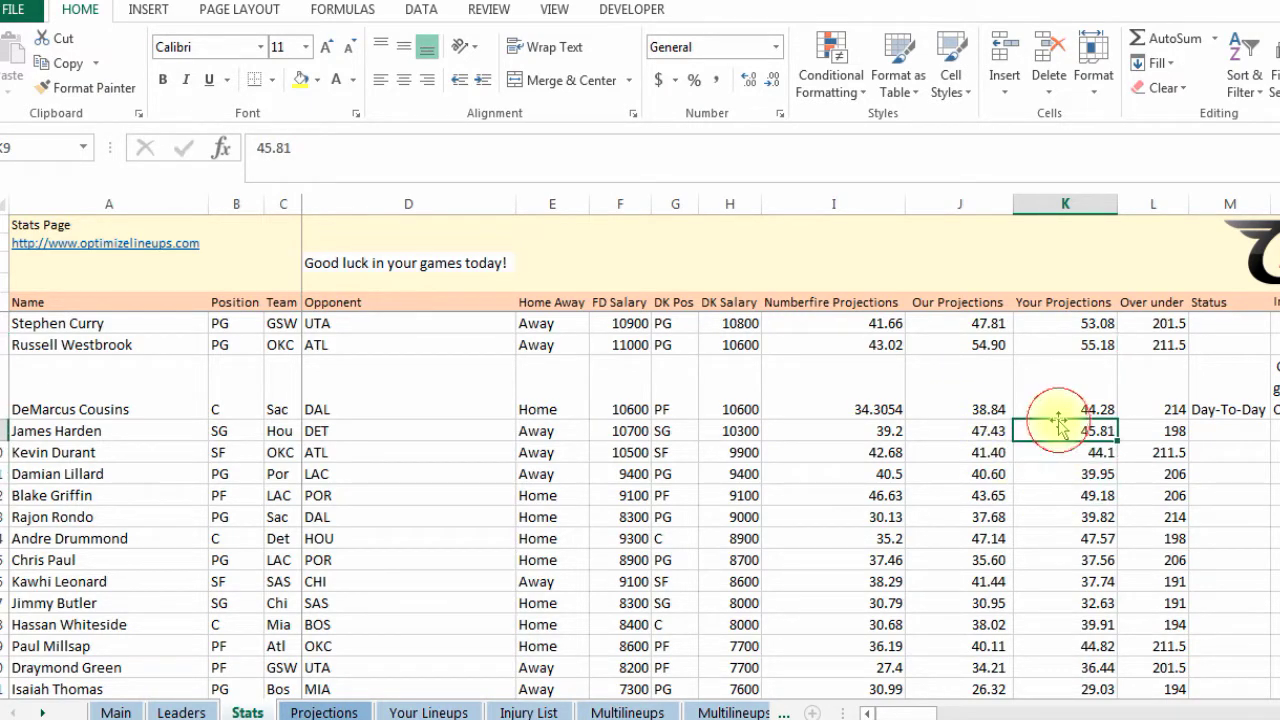
pyautogui.click(1060, 395)
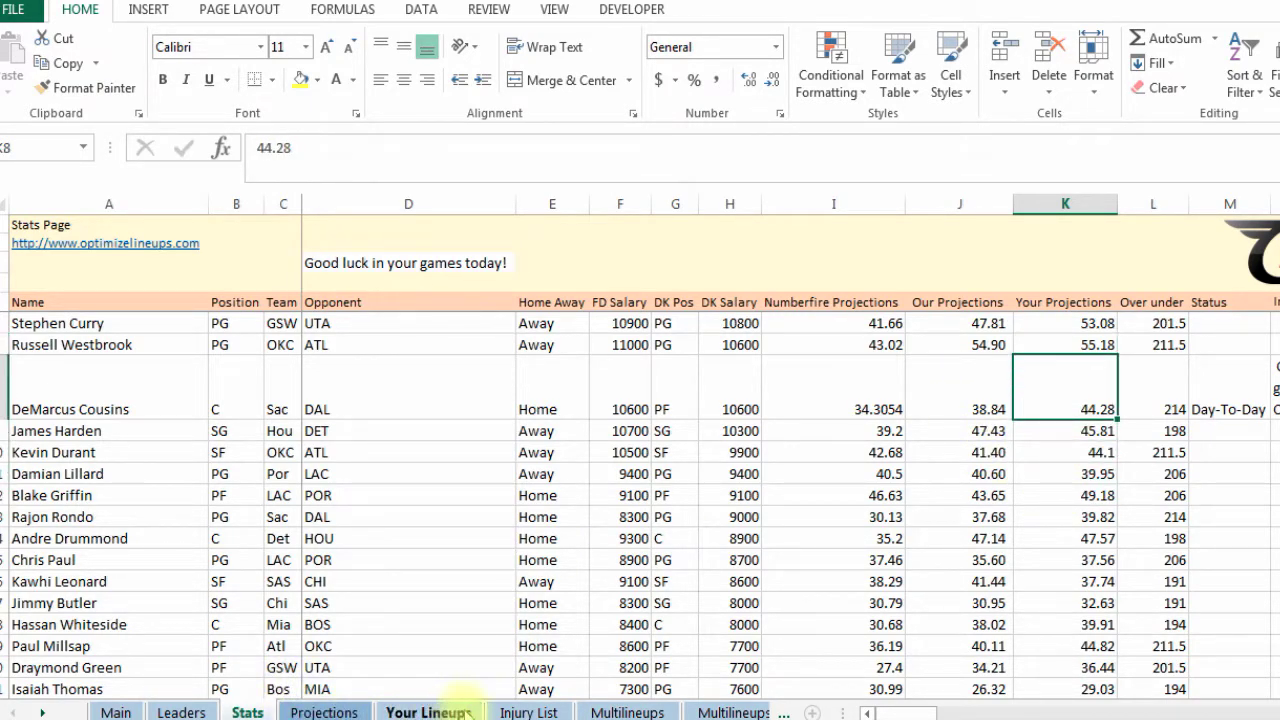
# On Multilineups, review Leonard's, Lillard's and Durant's DK salaries and projections
pyautogui.click(622, 712)
pyautogui.click(590, 444)
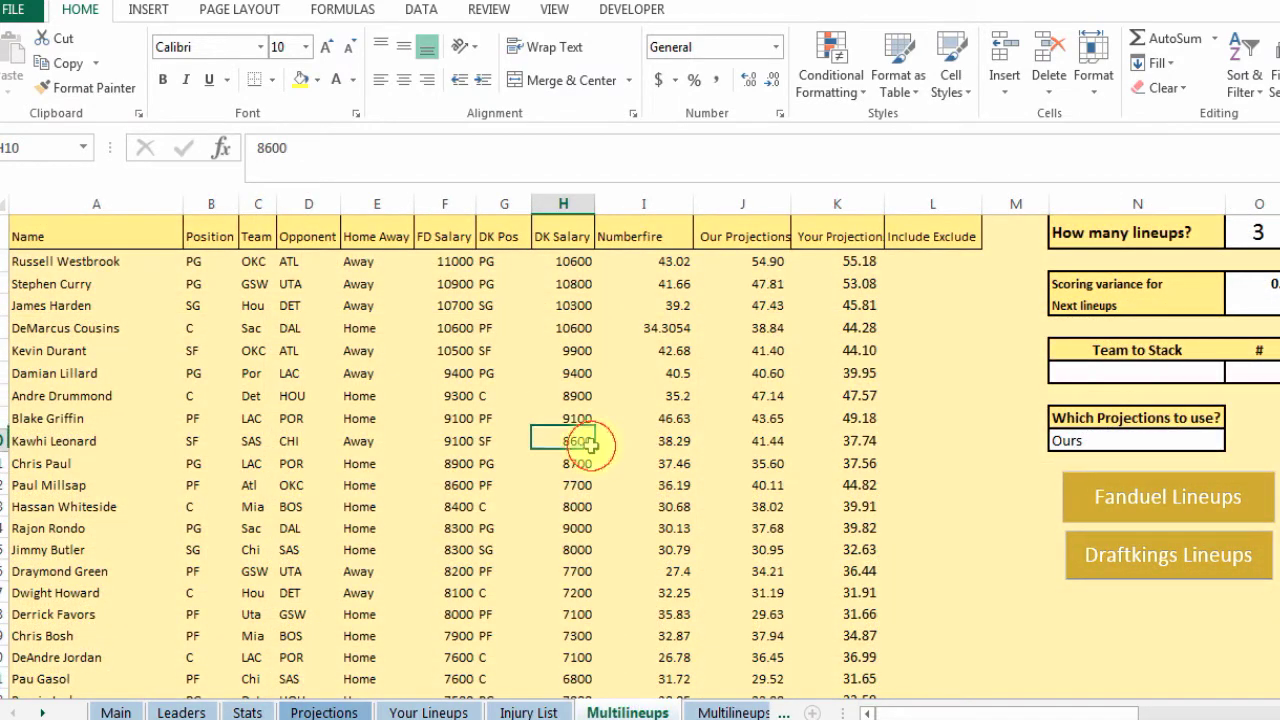
pyautogui.click(112, 440)
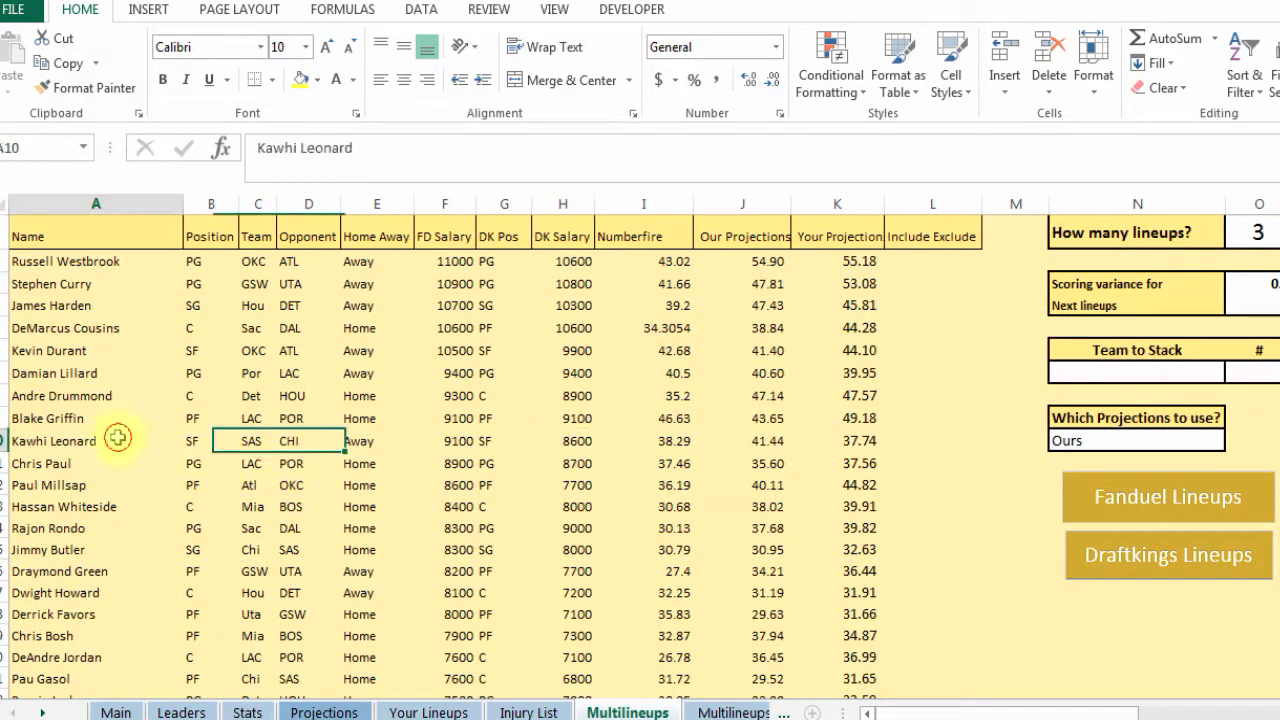
pyautogui.click(222, 287)
pyautogui.click(108, 352)
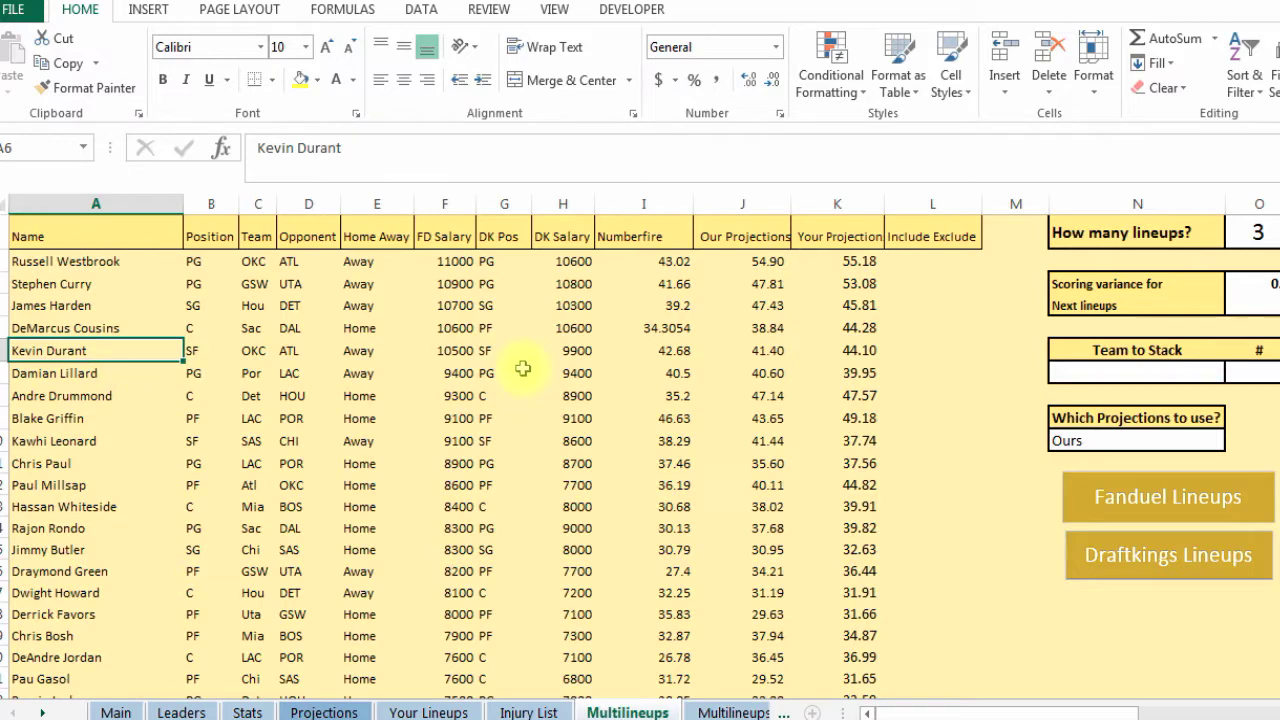
pyautogui.click(565, 374)
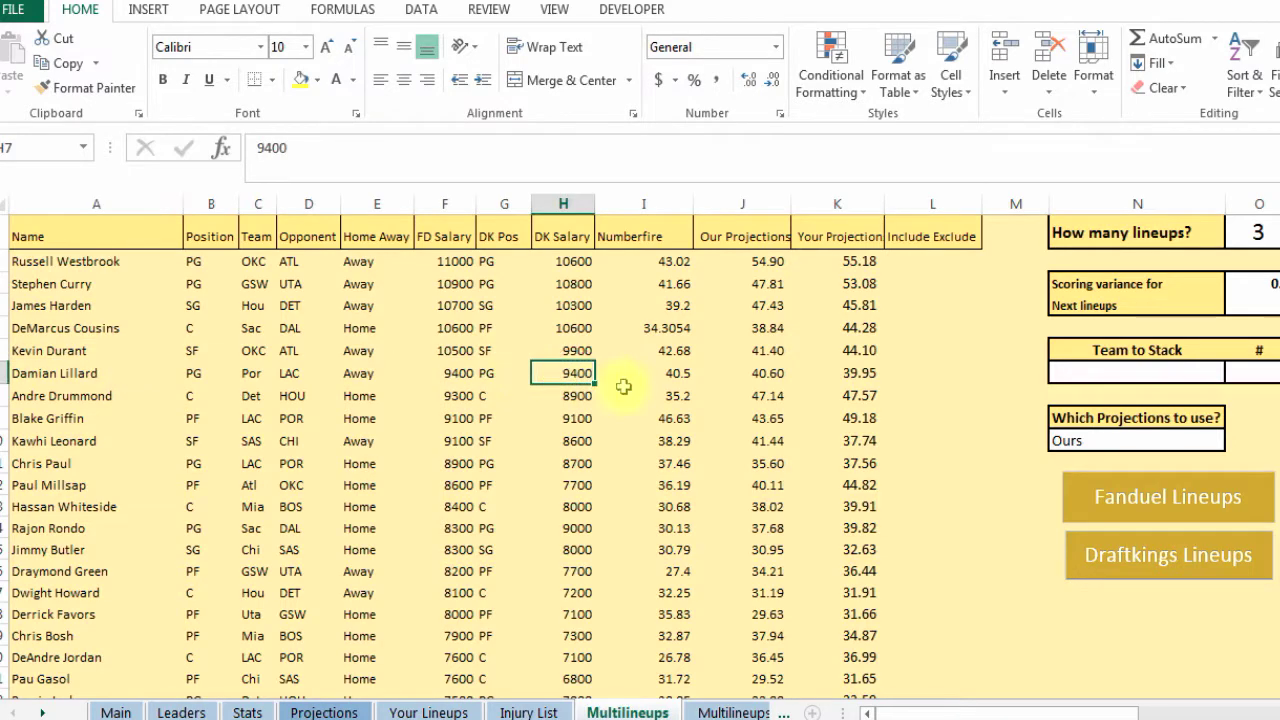
pyautogui.click(762, 350)
pyautogui.click(845, 348)
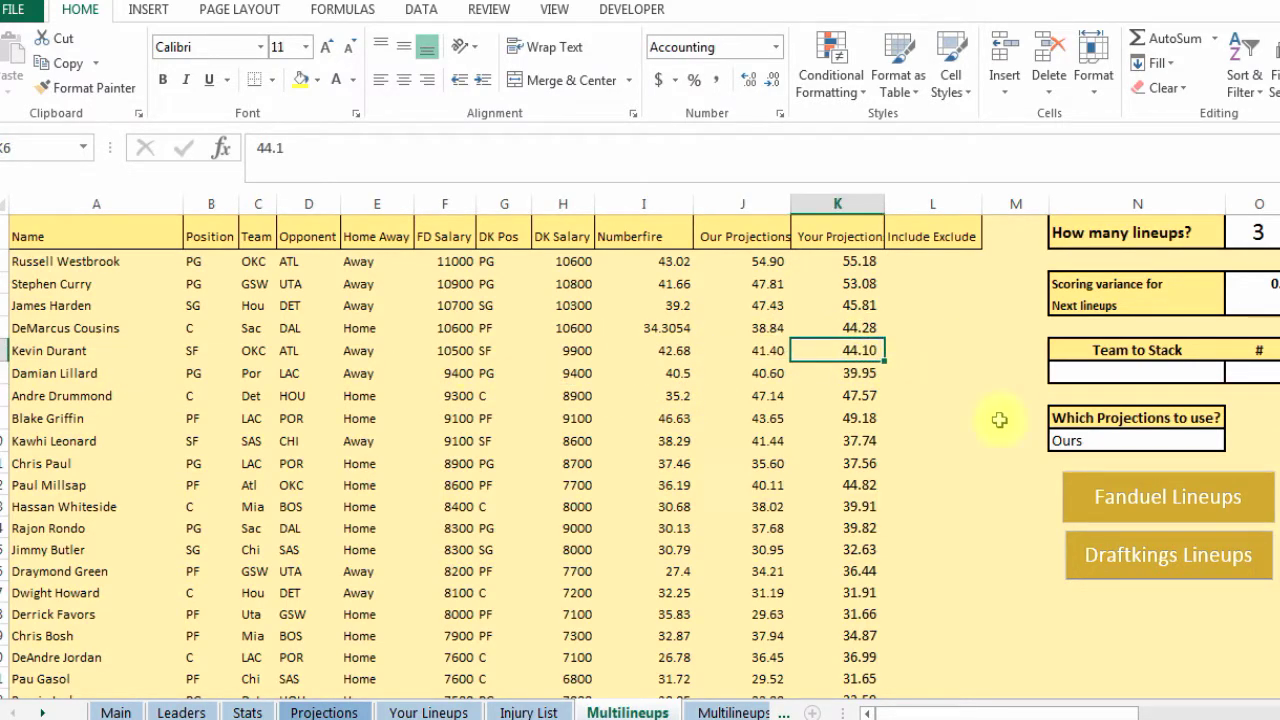
# Check the lineup count, scoring variance and team-stacking settings without changing them
pyautogui.click(1261, 234)
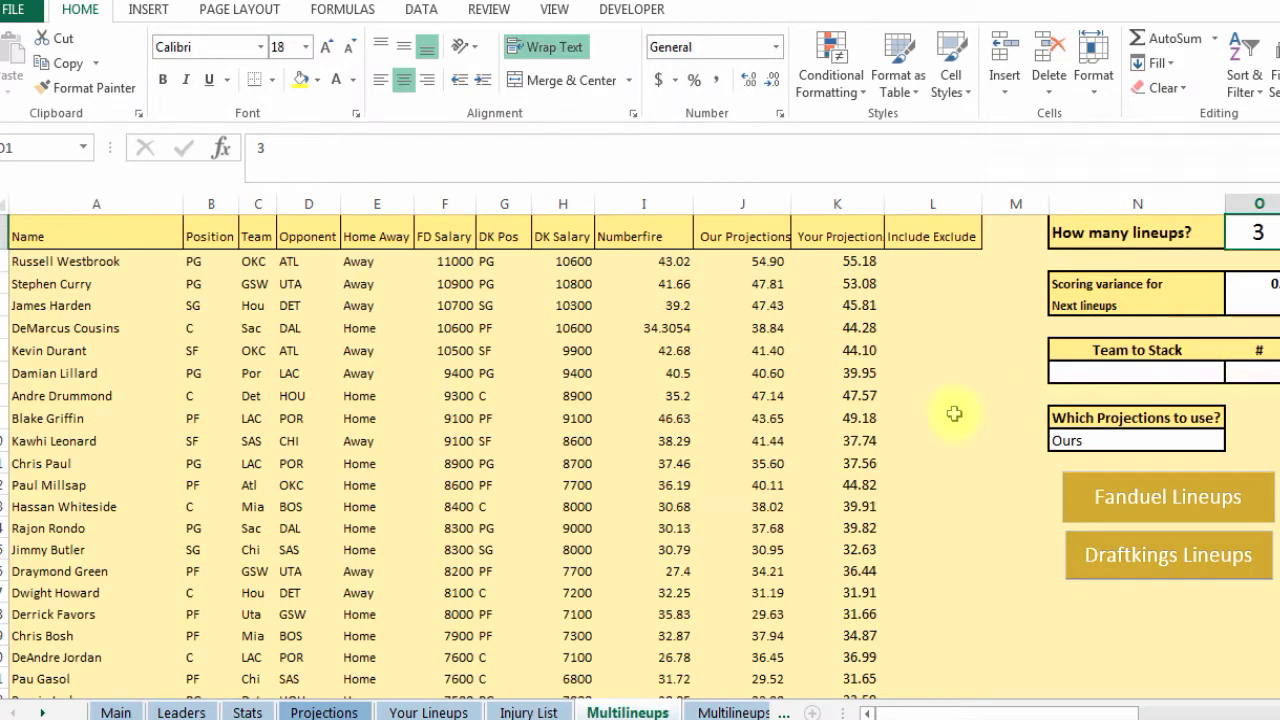
pyautogui.click(1255, 290)
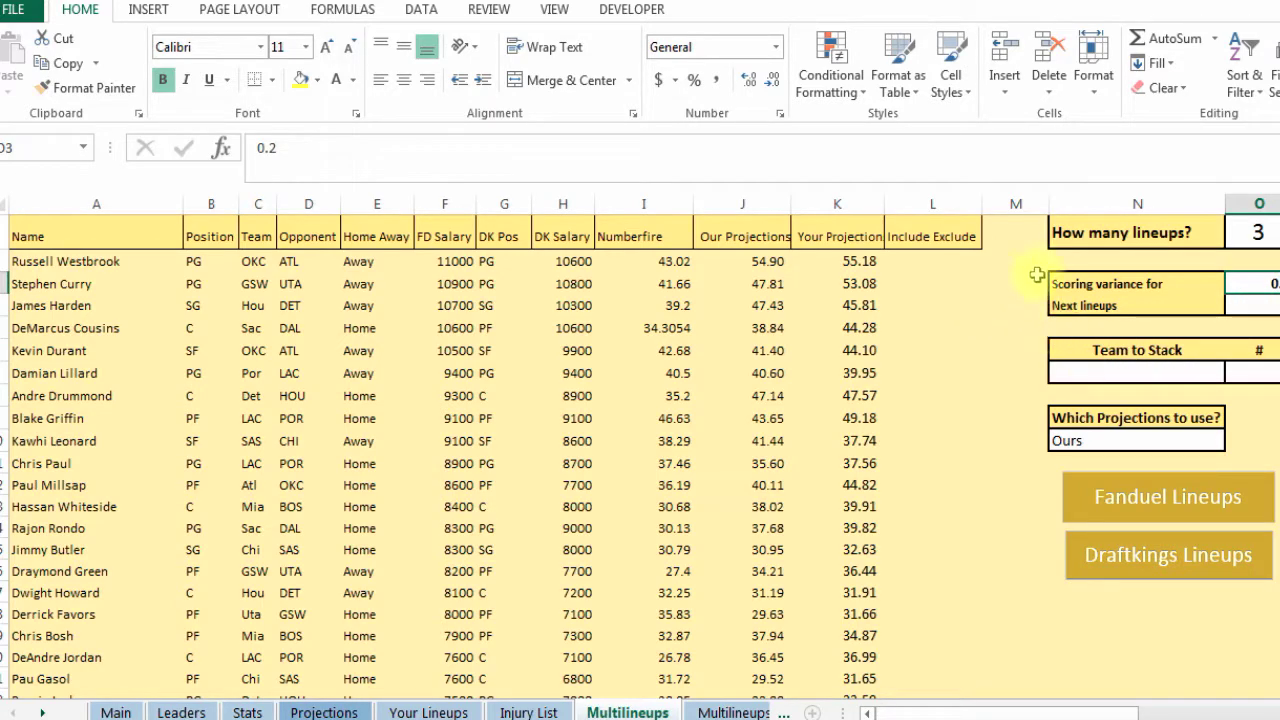
pyautogui.click(1137, 373)
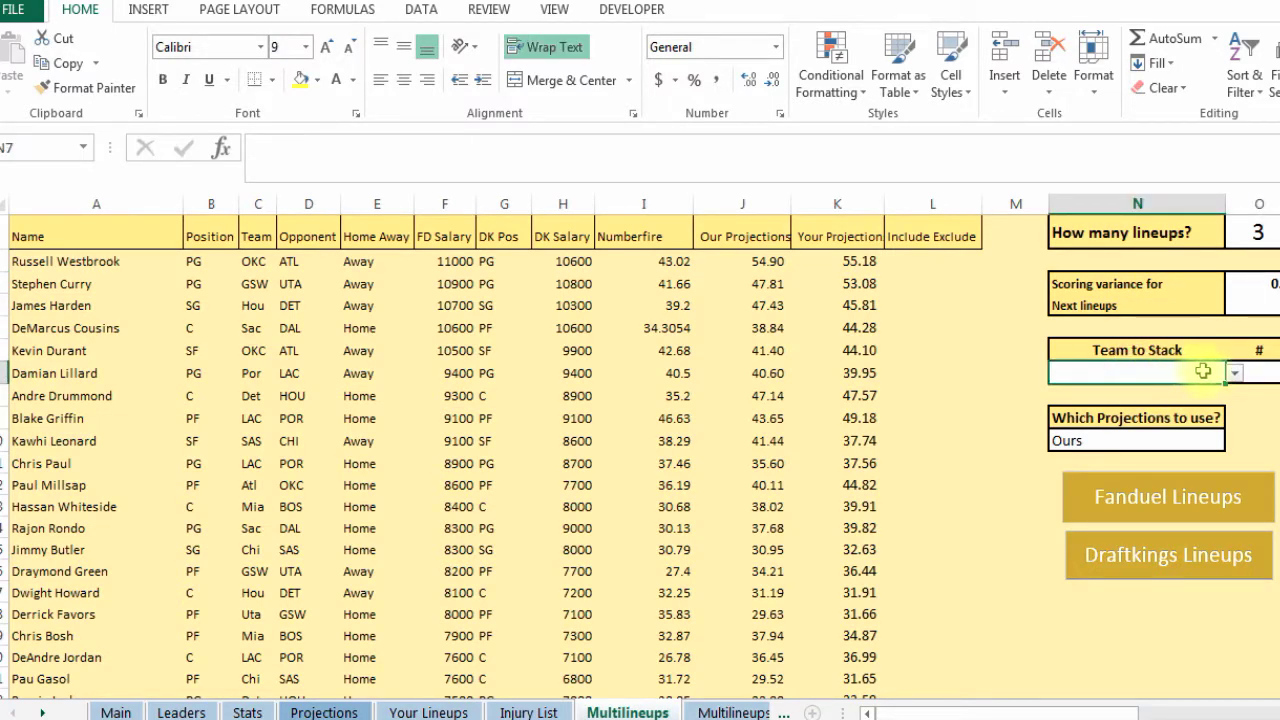
pyautogui.click(1234, 373)
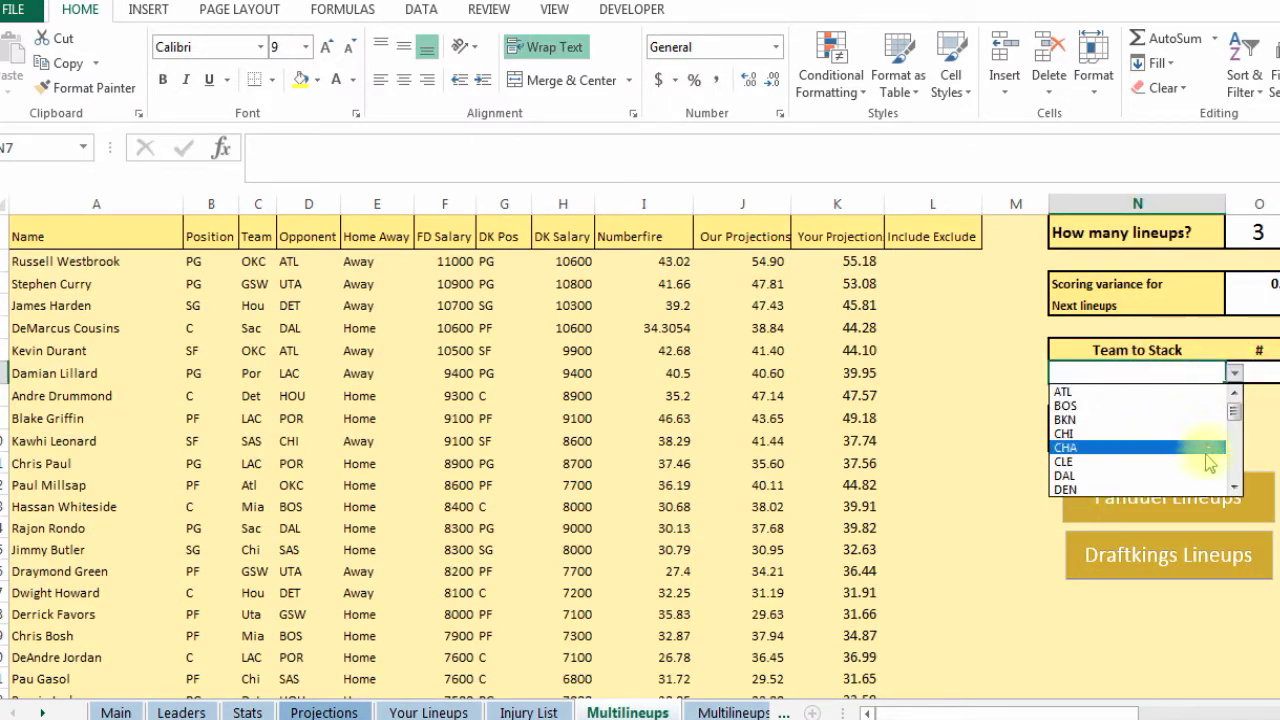
pyautogui.press('Escape')
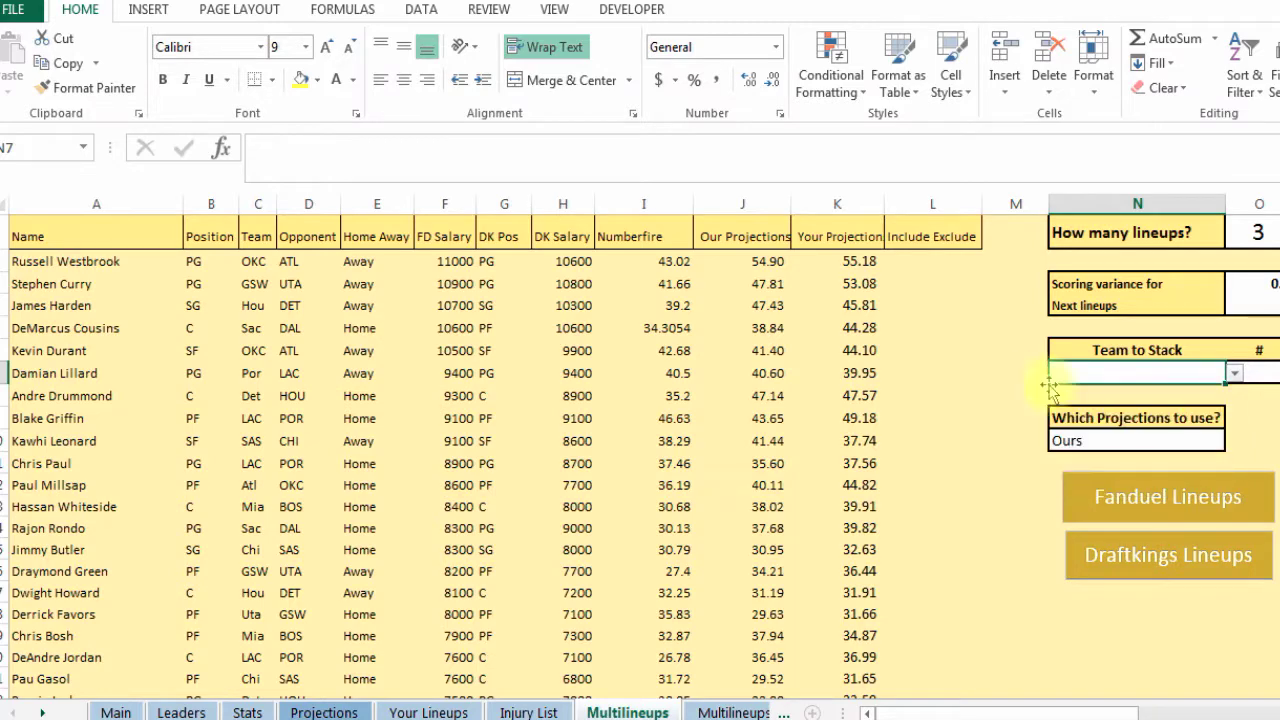
pyautogui.click(1268, 376)
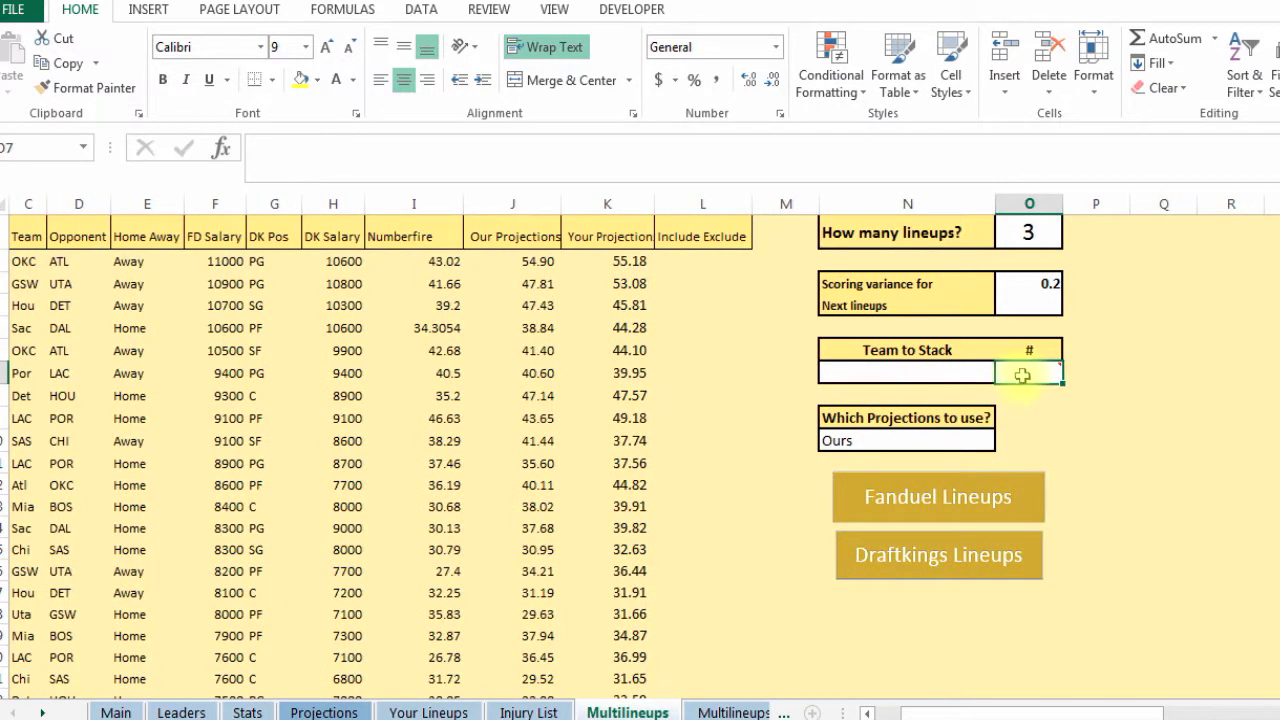
# Keep Ours selected as the projections source in the N10 dropdown
pyautogui.moveTo(1055, 365)
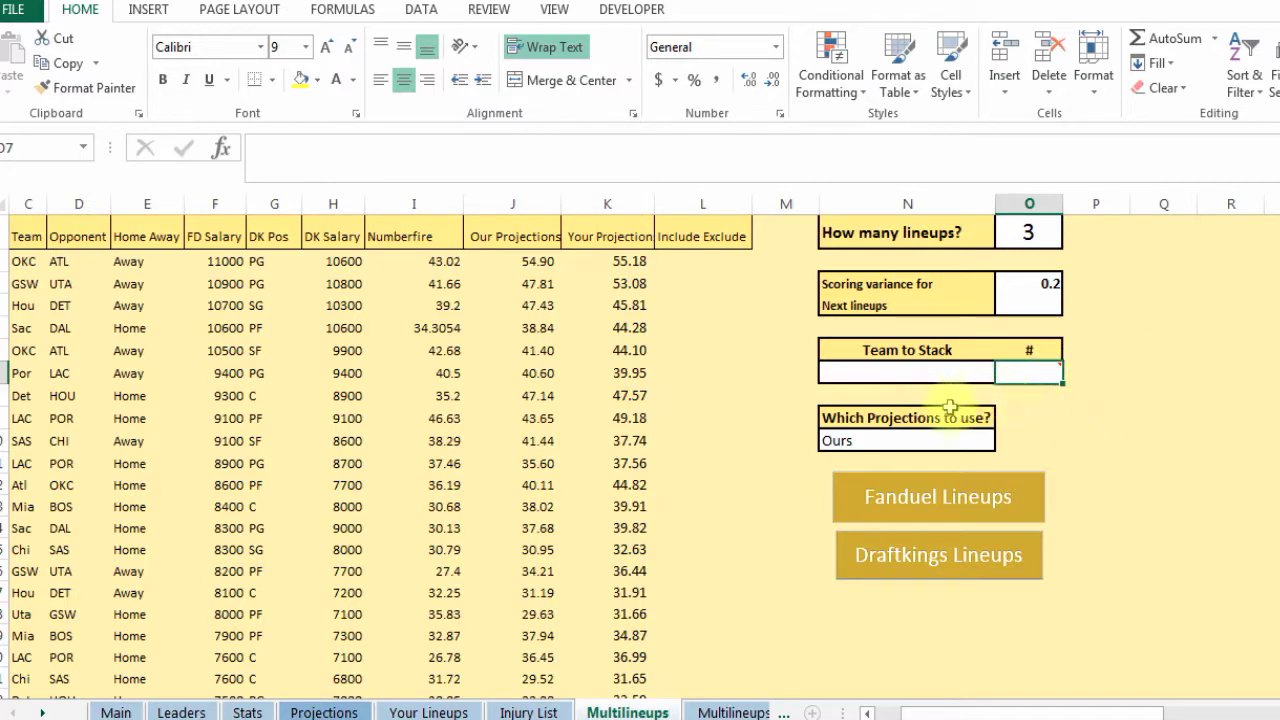
pyautogui.click(910, 440)
pyautogui.click(1005, 441)
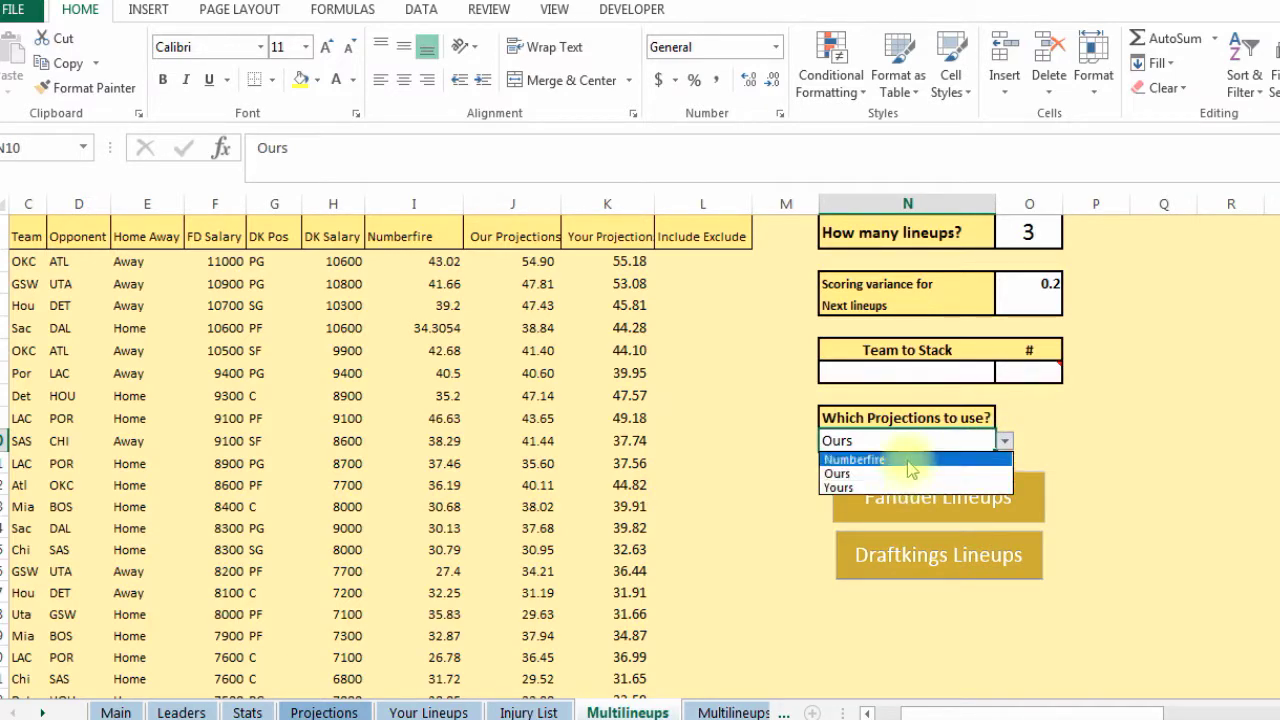
pyautogui.click(850, 473)
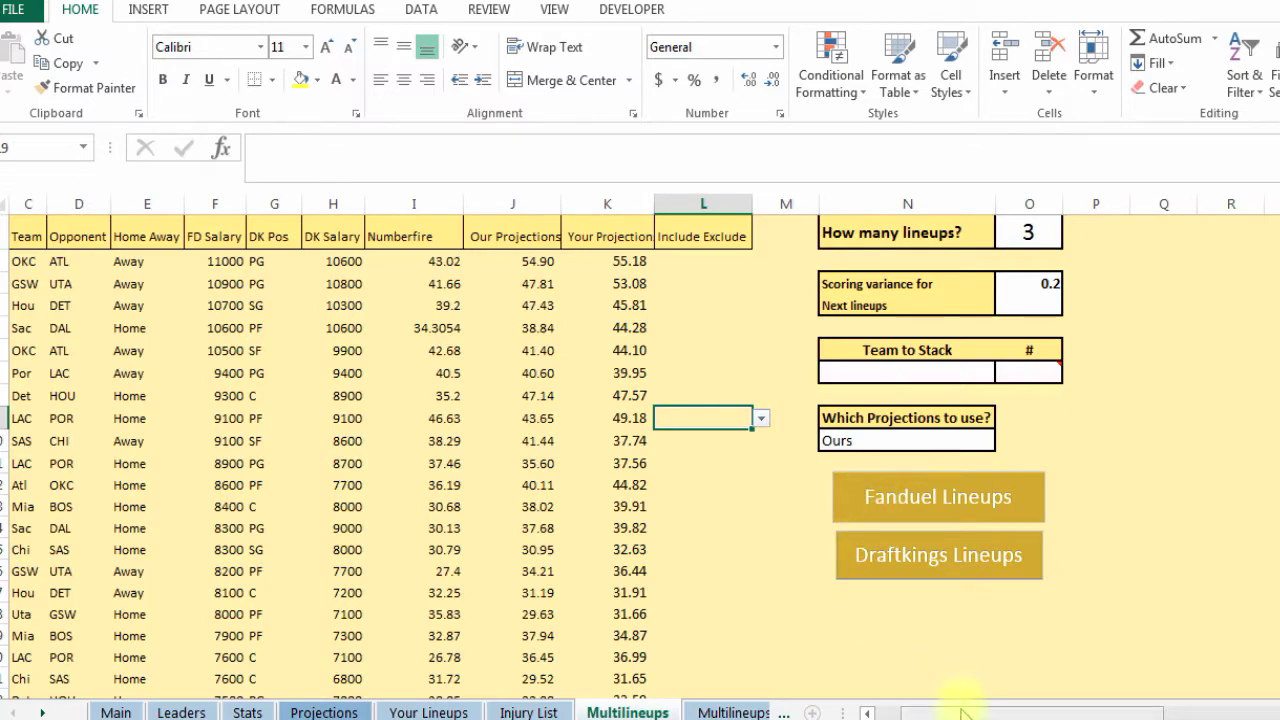
pyautogui.moveTo(955, 713); pyautogui.dragTo(928, 713)
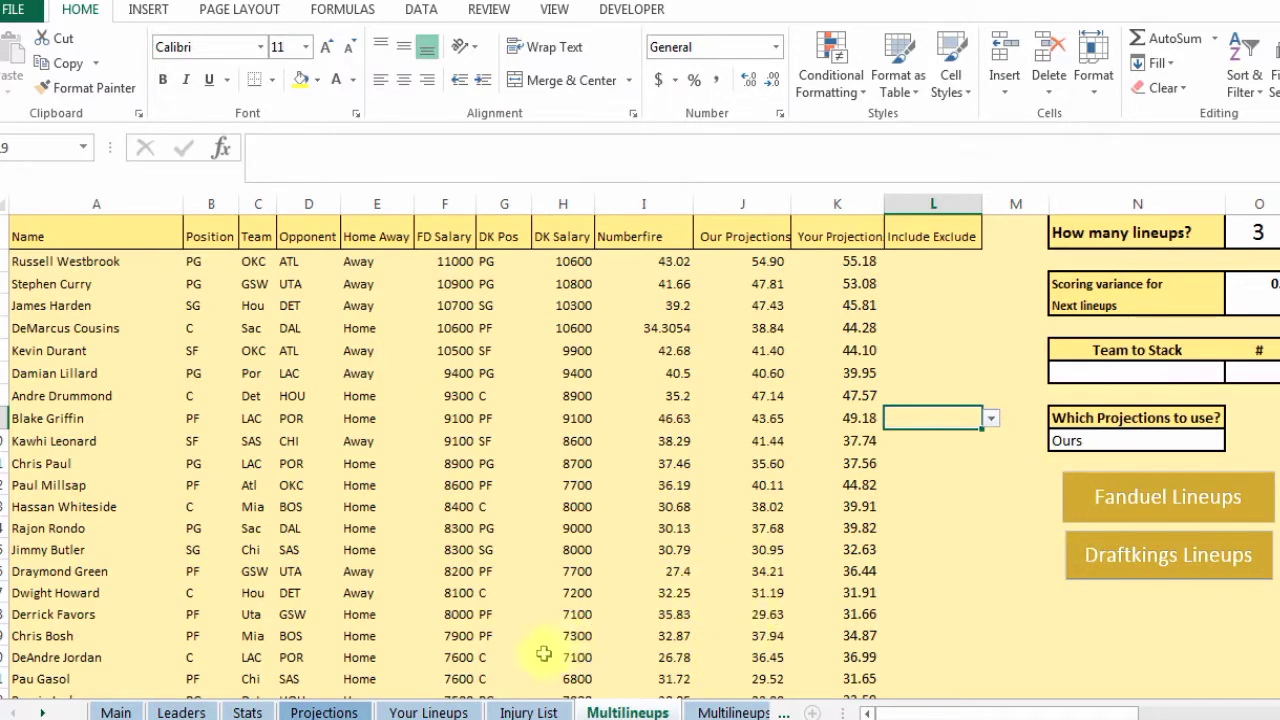
pyautogui.click(429, 708)
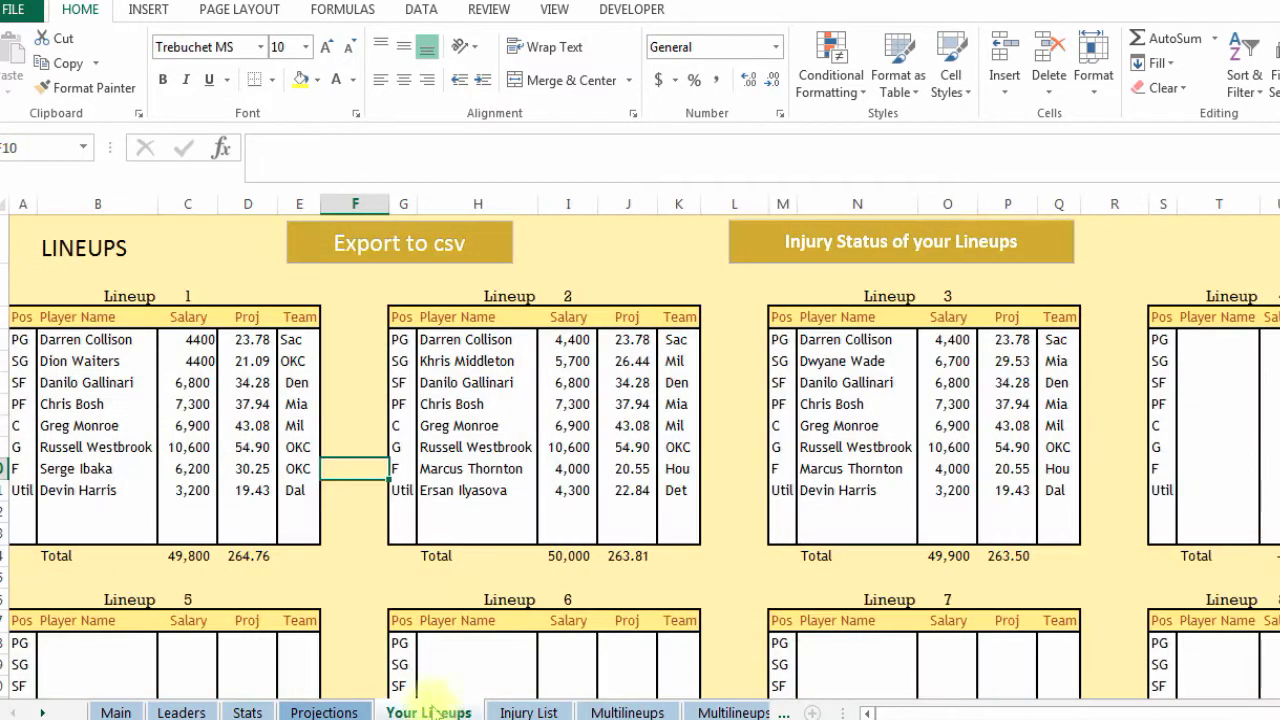
# Review lineup 1's players and its salary and projection totals
pyautogui.click(140, 382)
pyautogui.click(80, 340)
pyautogui.click(100, 447)
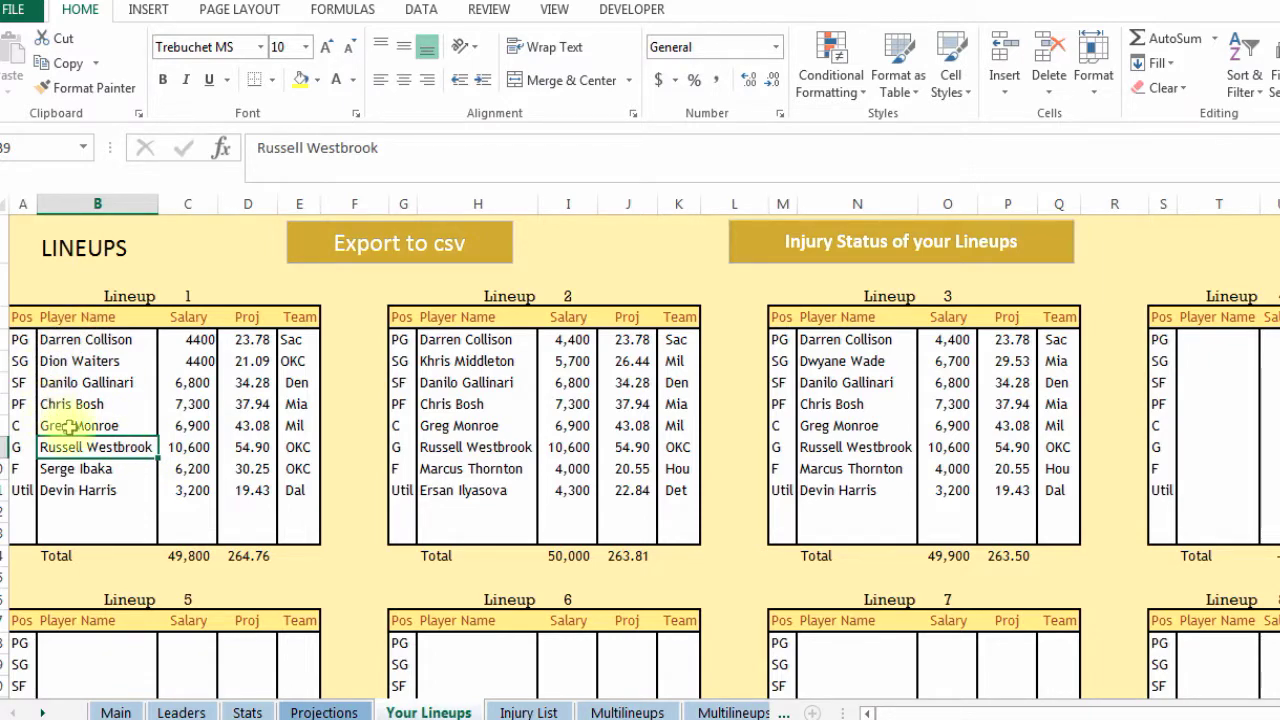
pyautogui.click(192, 560)
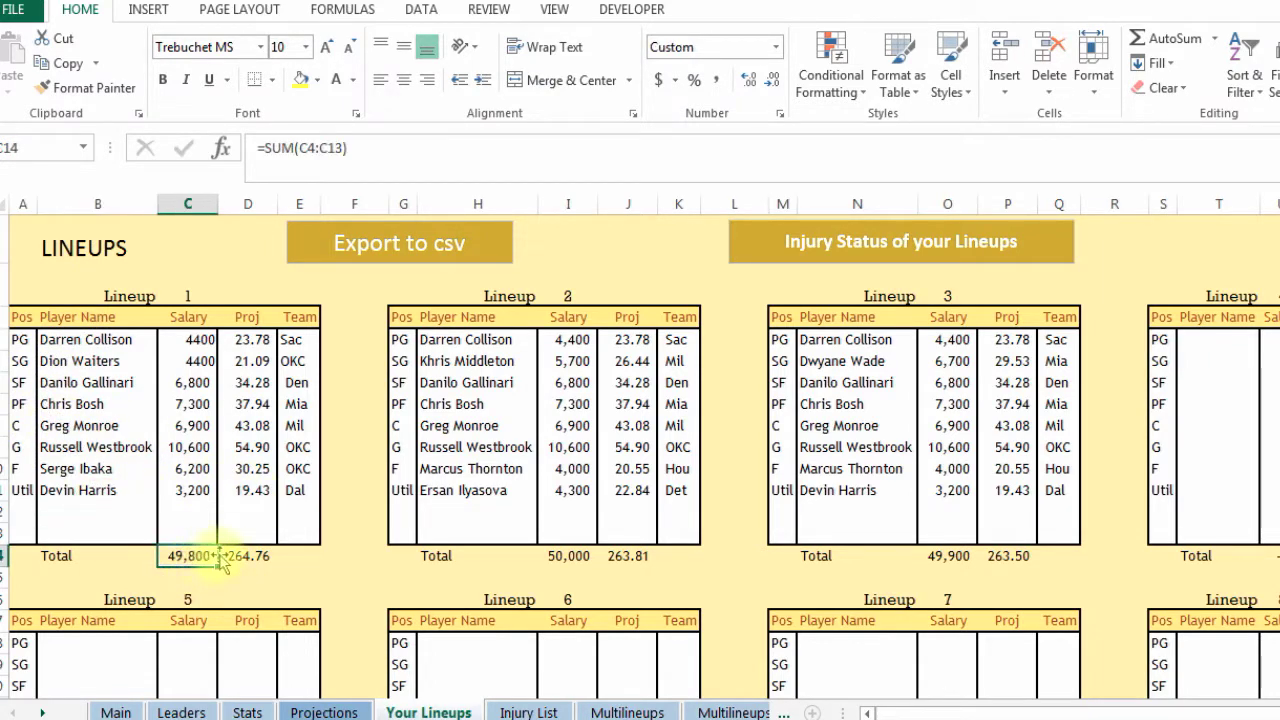
pyautogui.click(260, 556)
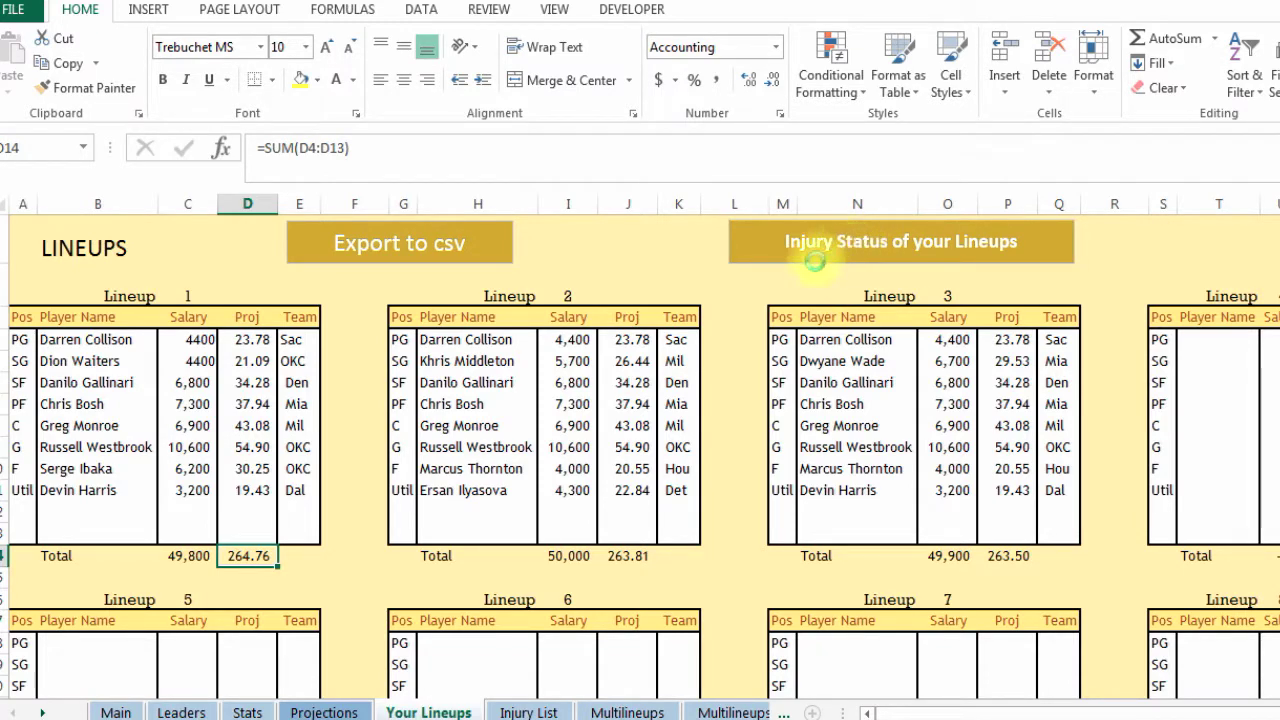
# Run the injury status check on the lineups, which returns an empty Injury List
pyautogui.click(811, 242)
pyautogui.click(211, 252)
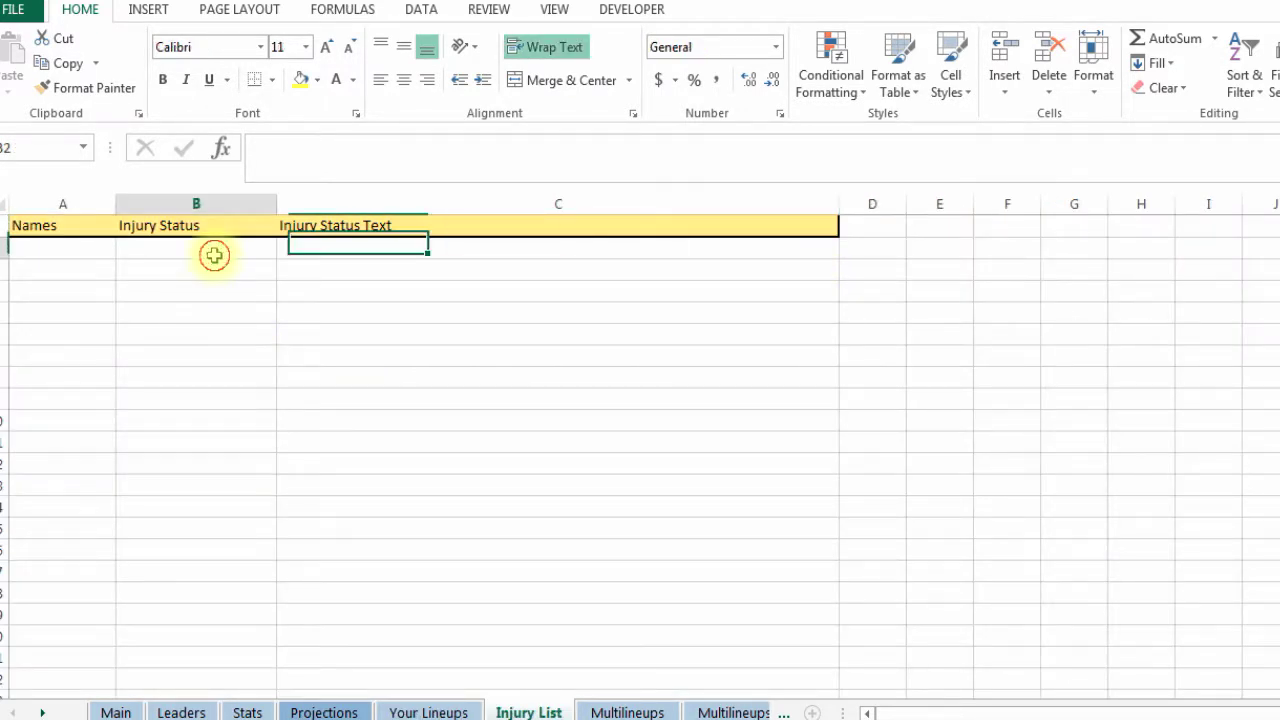
pyautogui.click(428, 712)
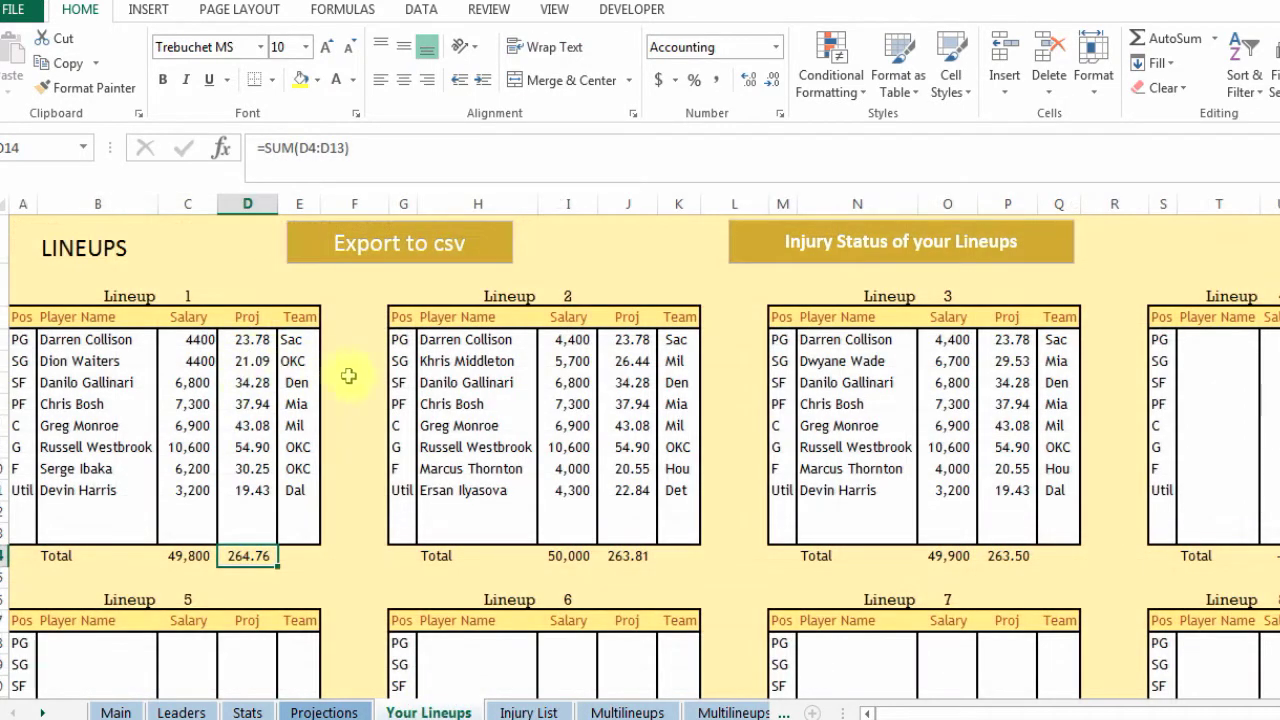
# Compare players in lineups 2 and 3, including Greg Monroe, Gallinari and Middleton
pyautogui.click(482, 425)
pyautogui.click(466, 382)
pyautogui.click(463, 425)
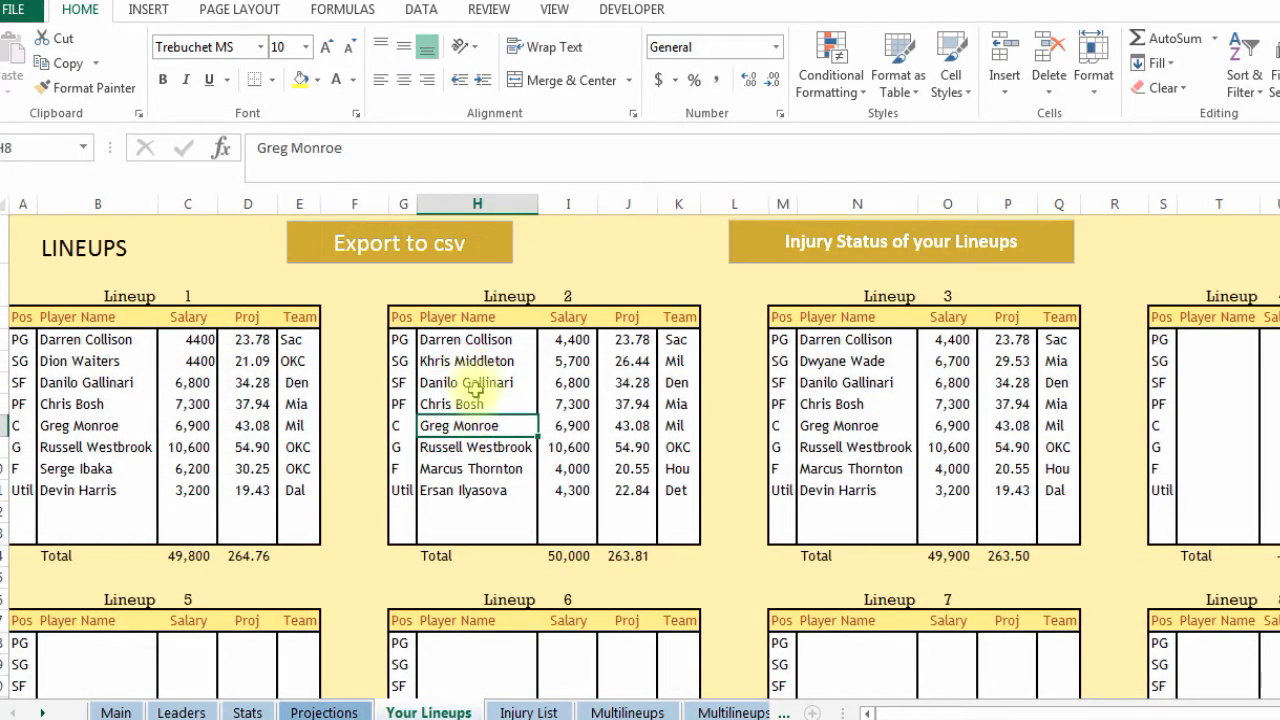
pyautogui.click(466, 382)
pyautogui.click(466, 361)
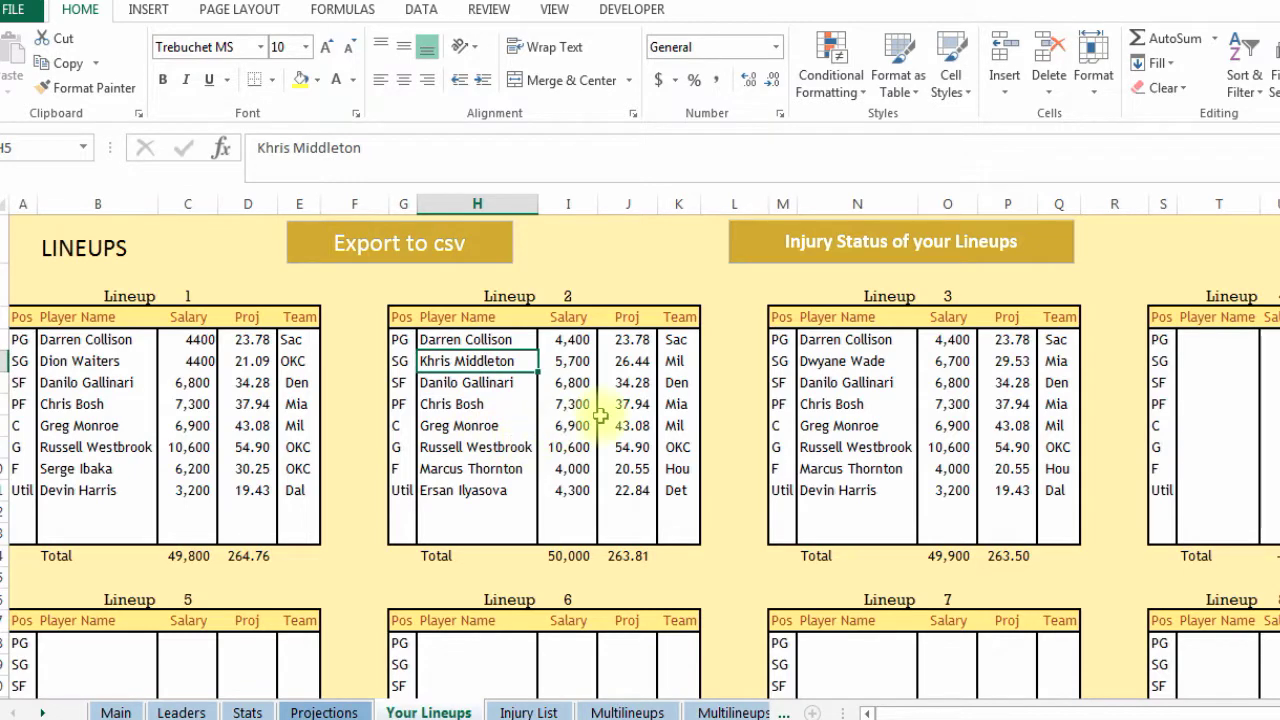
pyautogui.click(835, 425)
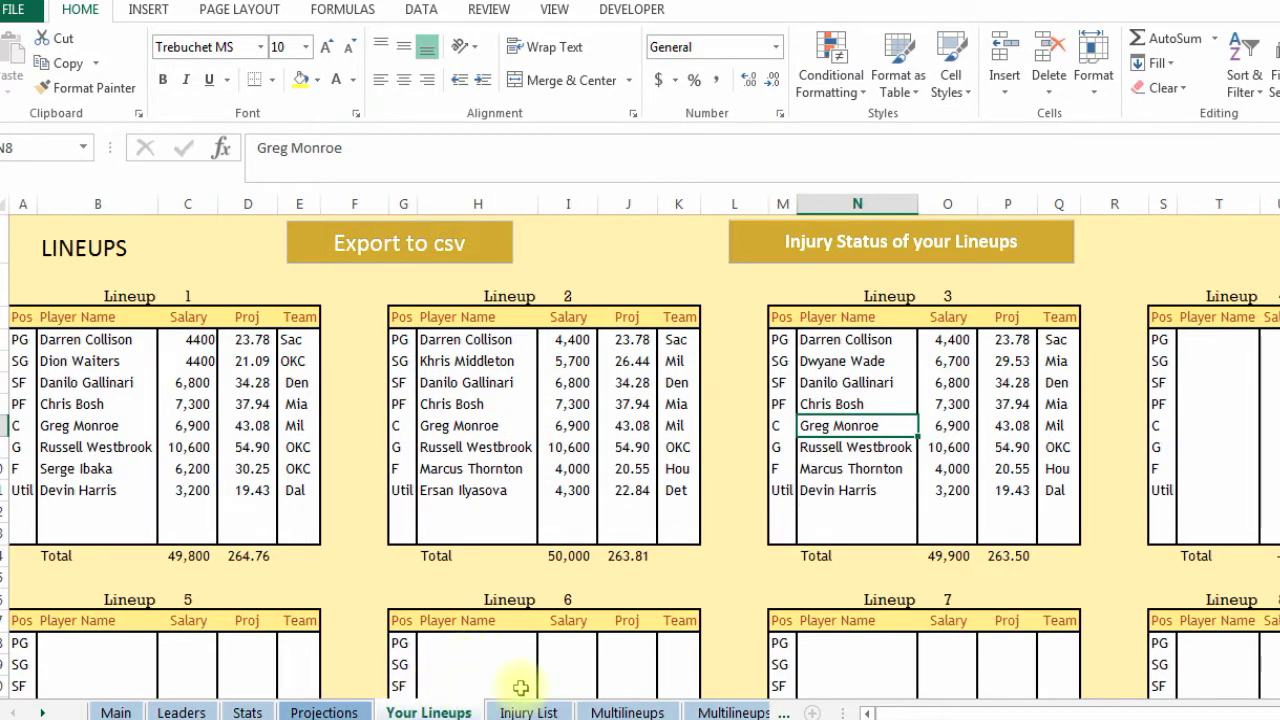
pyautogui.click(630, 712)
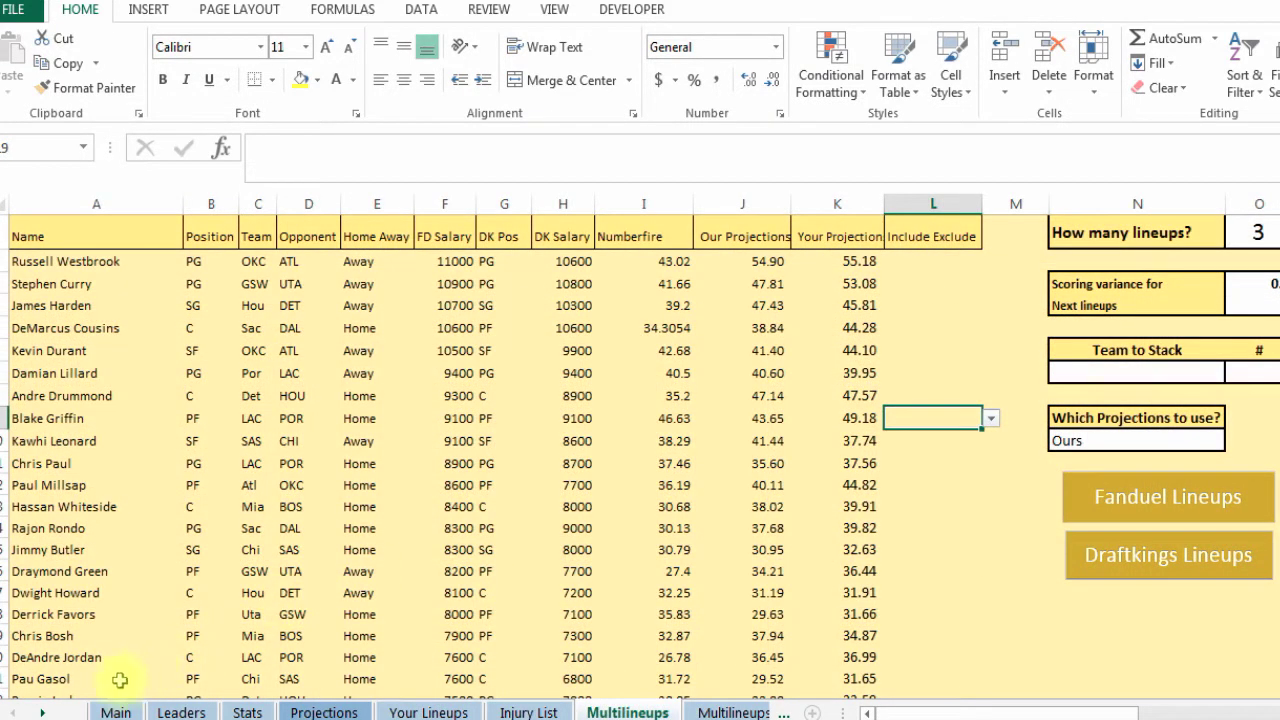
# Go to the Multilineups 2 sheet and look over Durant's team, salary and the Rank column
pyautogui.click(42, 712)
pyautogui.click(42, 712)
pyautogui.click(42, 712)
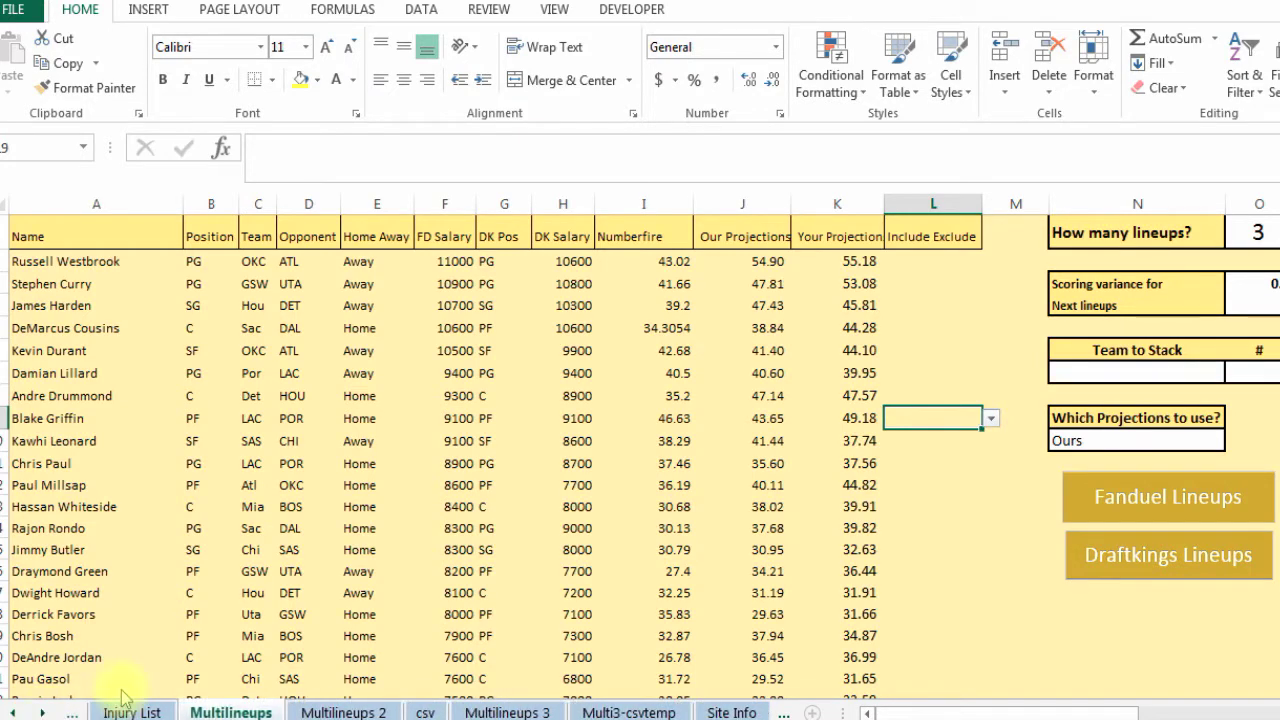
pyautogui.click(338, 712)
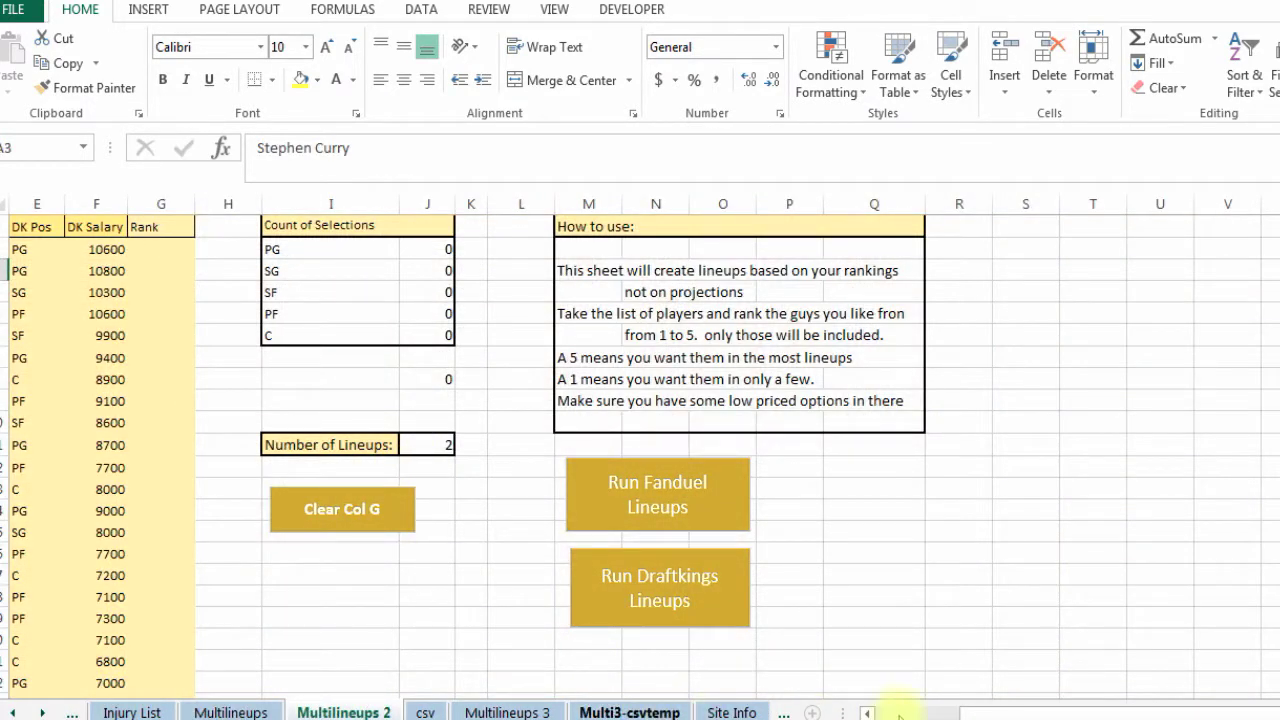
pyautogui.moveTo(916, 708); pyautogui.dragTo(880, 708)
pyautogui.click(246, 336)
pyautogui.click(398, 338)
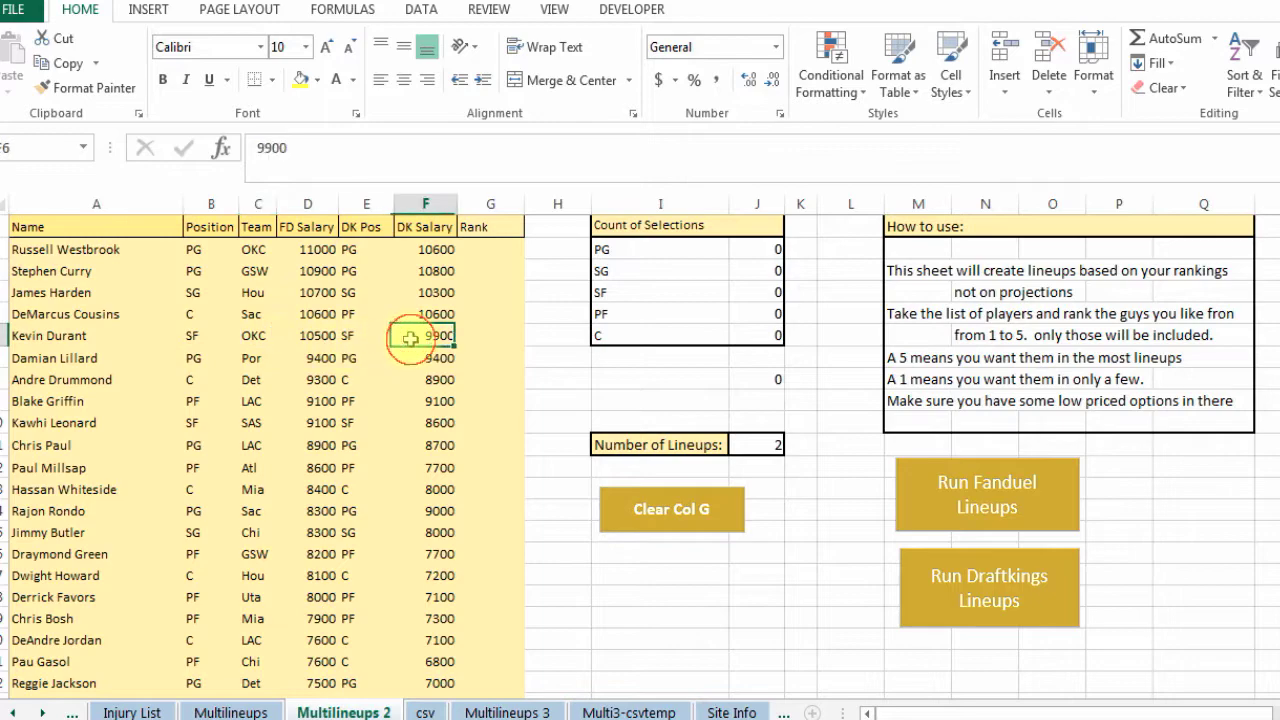
pyautogui.click(497, 291)
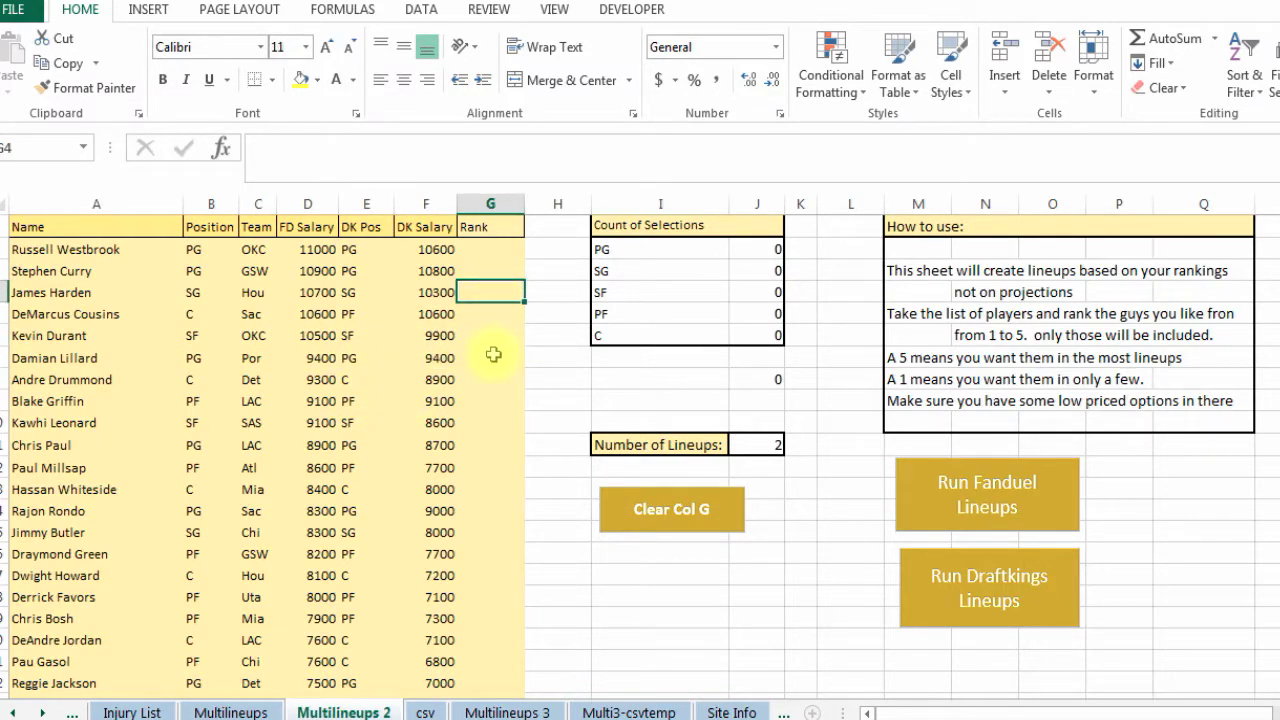
pyautogui.click(486, 247)
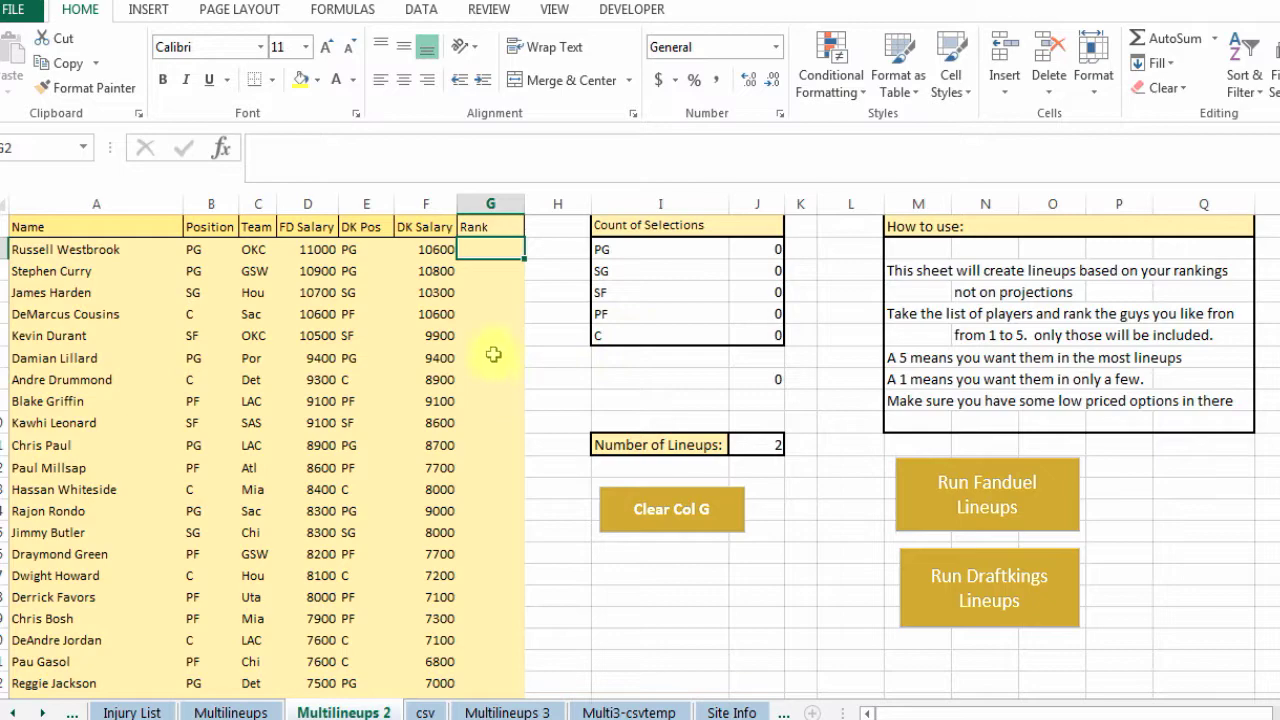
# Rank Stephen Curry 4 and Blake Griffin 3 in column G
pyautogui.press('Down')
pyautogui.press('Down')
pyautogui.press('Down')
pyautogui.press('Up')
pyautogui.press('Up')
pyautogui.press('Up')
pyautogui.press('Down')
pyautogui.press('Down')
pyautogui.press('Up')
pyautogui.press('Up')
pyautogui.press('Down')
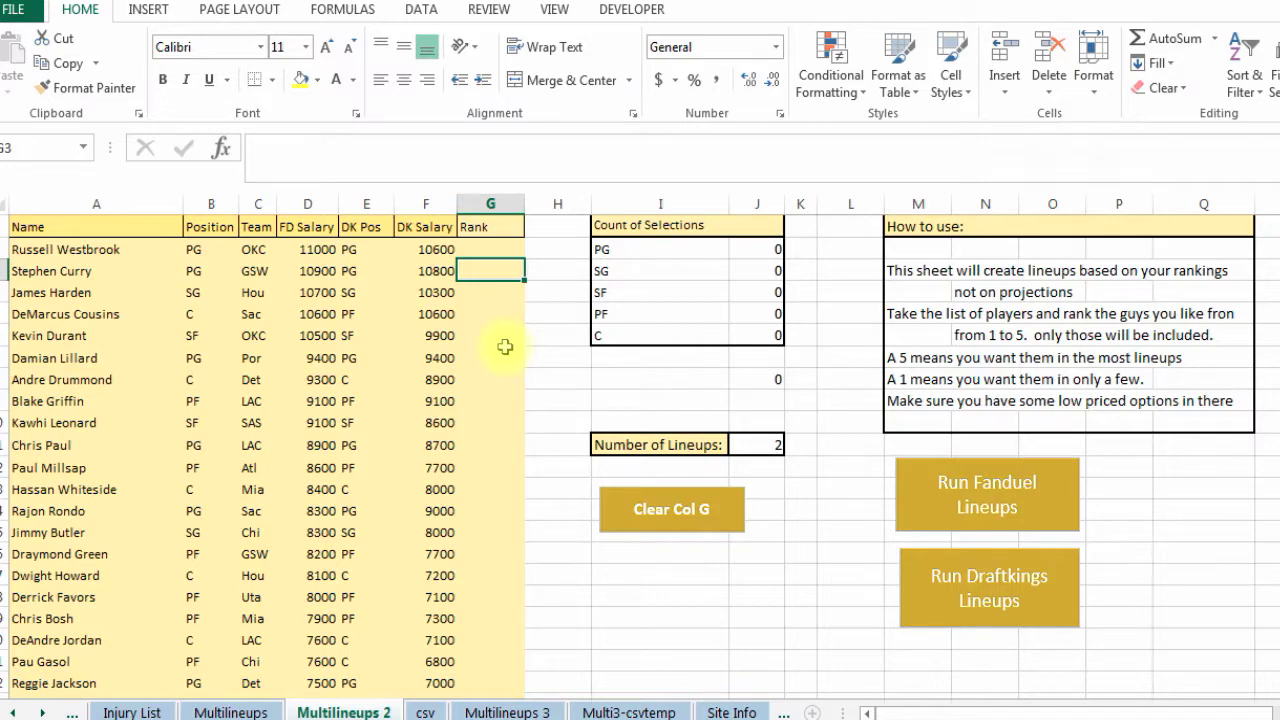
pyautogui.write('4')
pyautogui.press('Return')
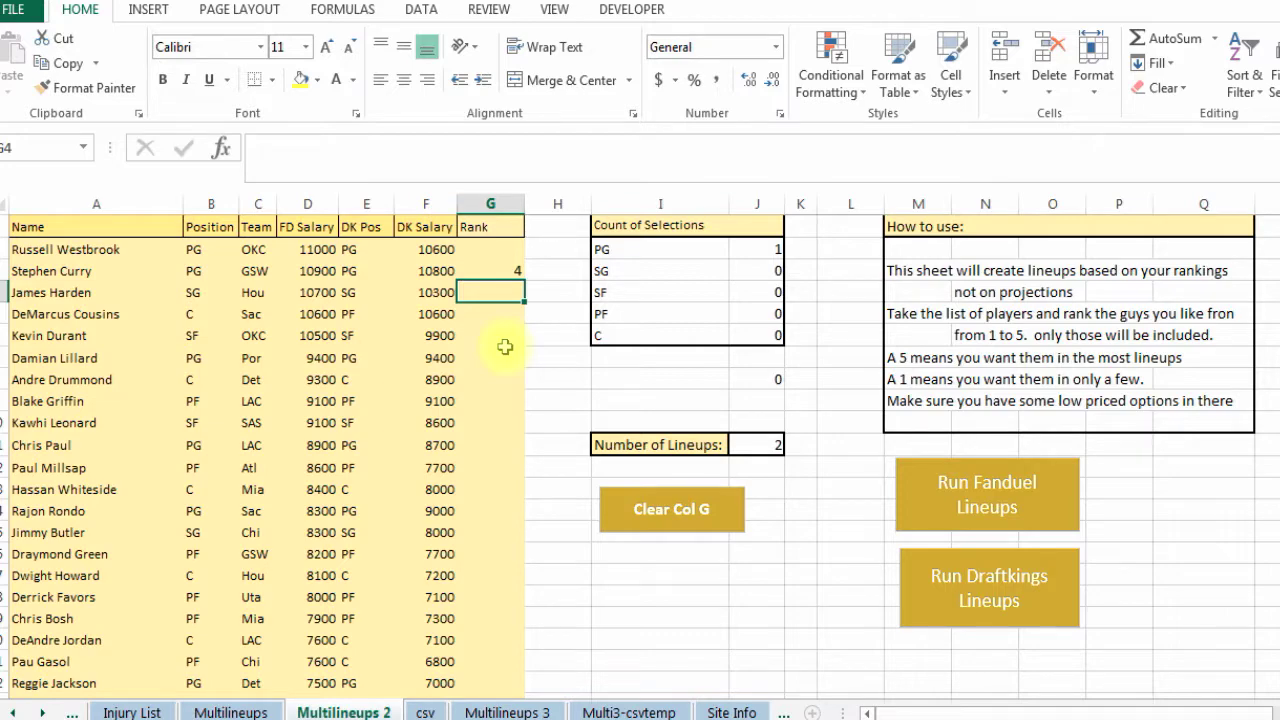
pyautogui.press('Down')
pyautogui.press('Down')
pyautogui.press('Down')
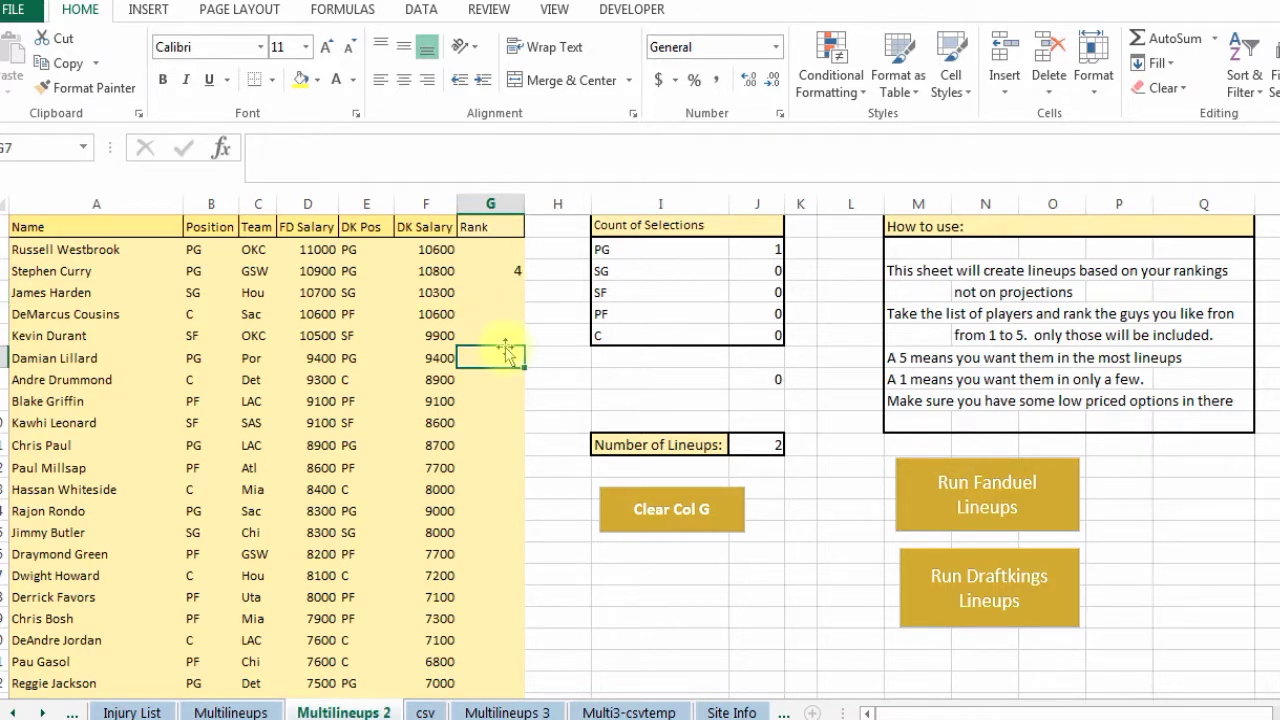
pyautogui.press('Up')
pyautogui.press('Up')
pyautogui.press('Up')
pyautogui.press('Down')
pyautogui.press('Down')
pyautogui.press('Down')
# Rank Hassan Whiteside 1 and Isaiah Thomas 5 in column G
pyautogui.press('Down')
pyautogui.press('Down')
pyautogui.write('3')
pyautogui.press('Return')
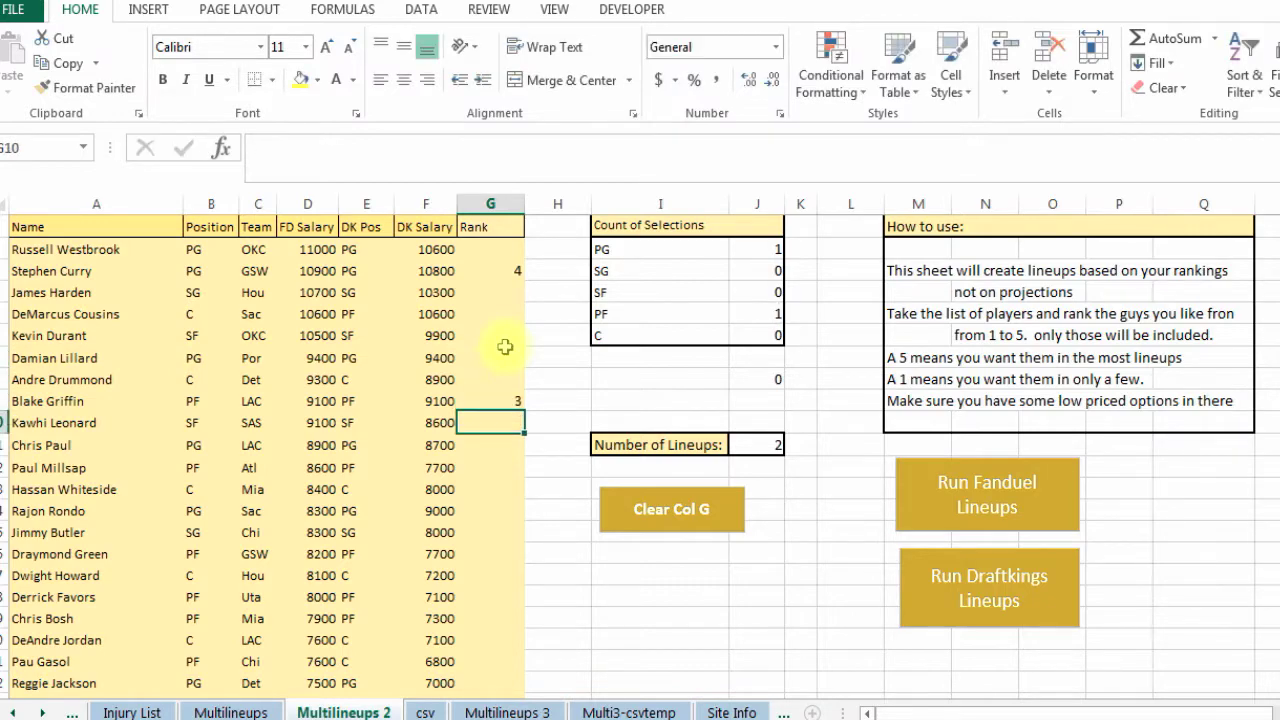
pyautogui.press('Down')
pyautogui.press('Down')
pyautogui.press('Down')
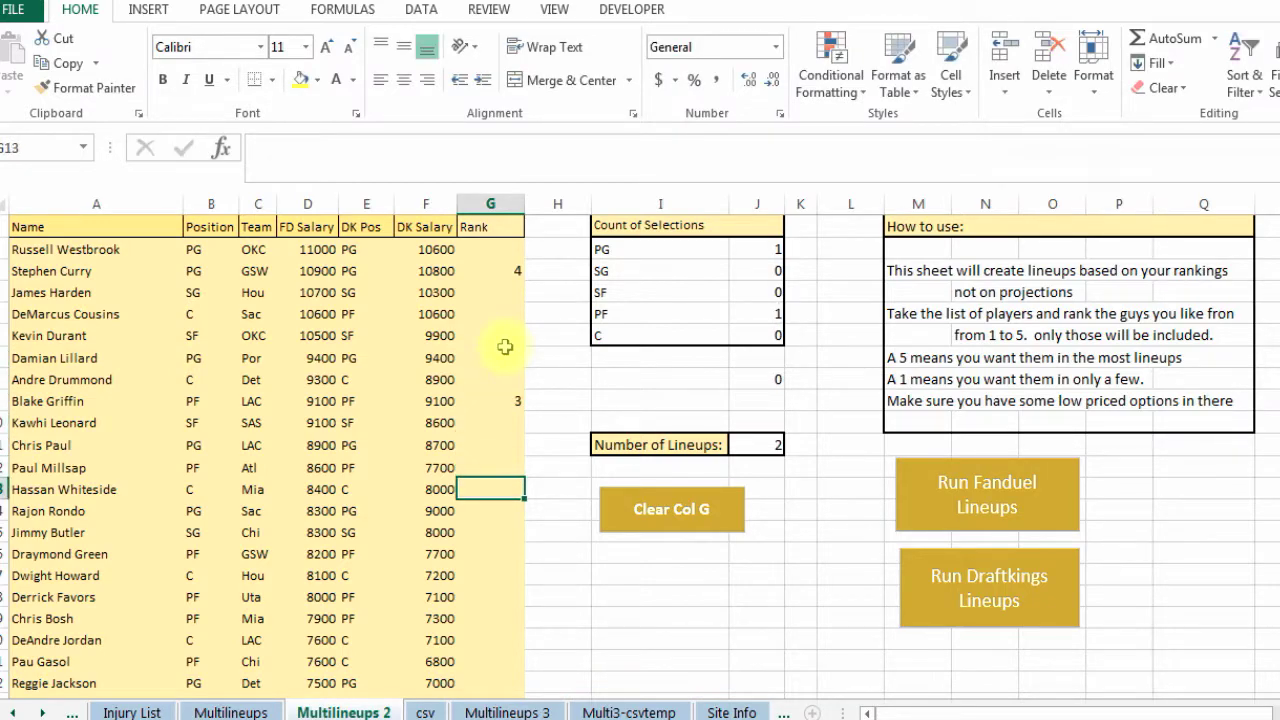
pyautogui.write('1')
pyautogui.press('Return')
pyautogui.press('Down')
pyautogui.press('Up')
pyautogui.press('Up')
pyautogui.press('Down')
pyautogui.press('Down')
pyautogui.press('Down')
pyautogui.press('Down')
pyautogui.press('Down')
pyautogui.press('Down')
pyautogui.press('Down')
pyautogui.press('Down')
pyautogui.press('Down')
pyautogui.press('Down')
pyautogui.press('Down')
pyautogui.press('Down')
pyautogui.press('Down')
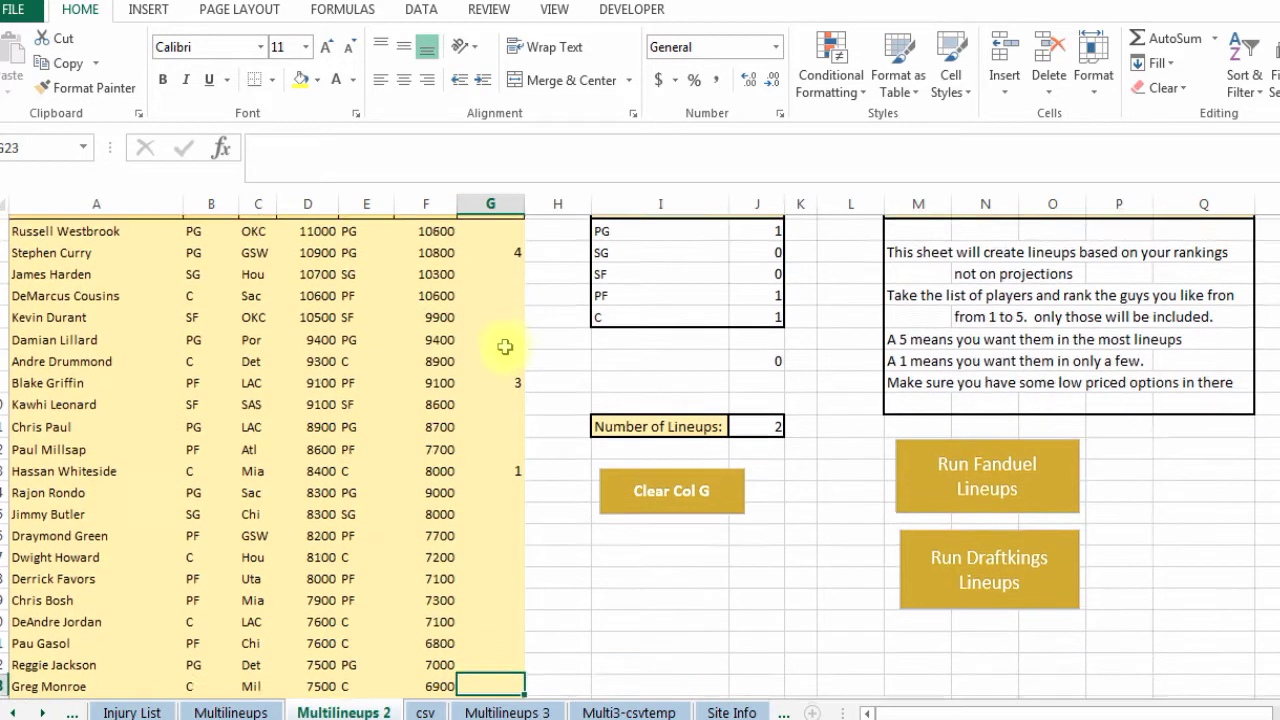
pyautogui.press('Down')
pyautogui.press('Up')
pyautogui.press('Up')
pyautogui.press('Up')
pyautogui.press('Down')
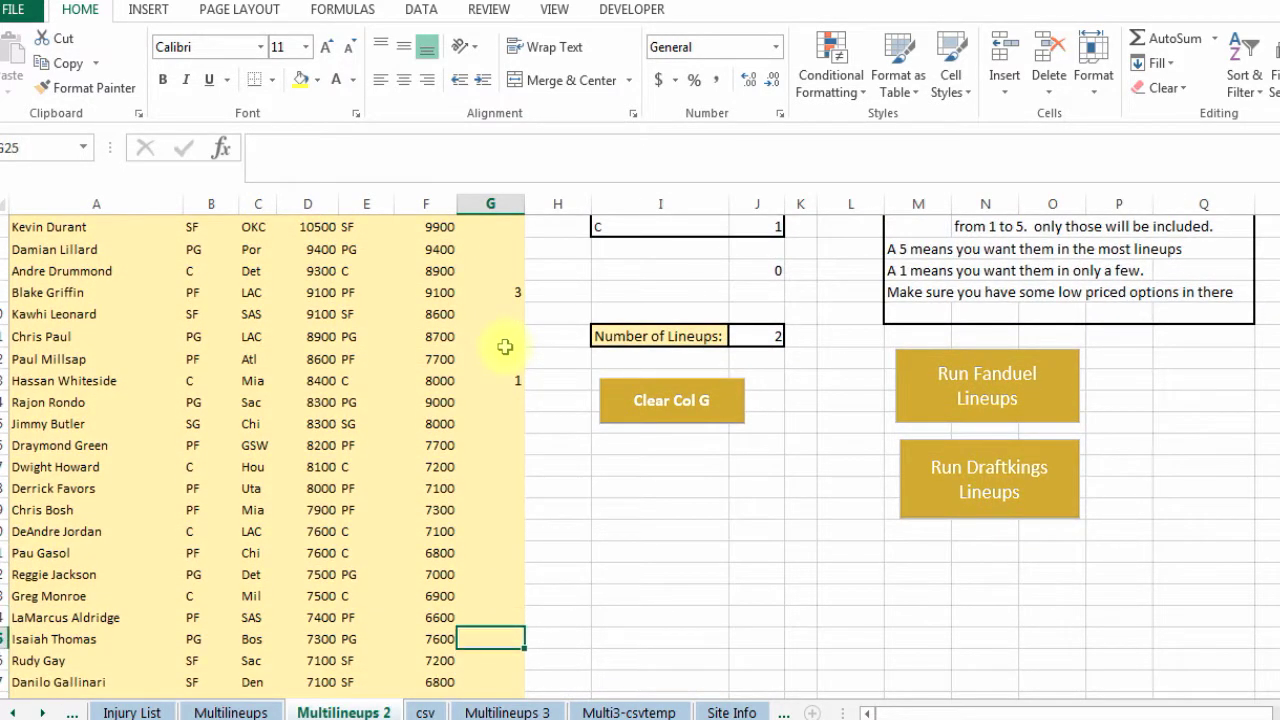
pyautogui.write('5')
pyautogui.press('Return')
pyautogui.press('Up')
pyautogui.press('Up')
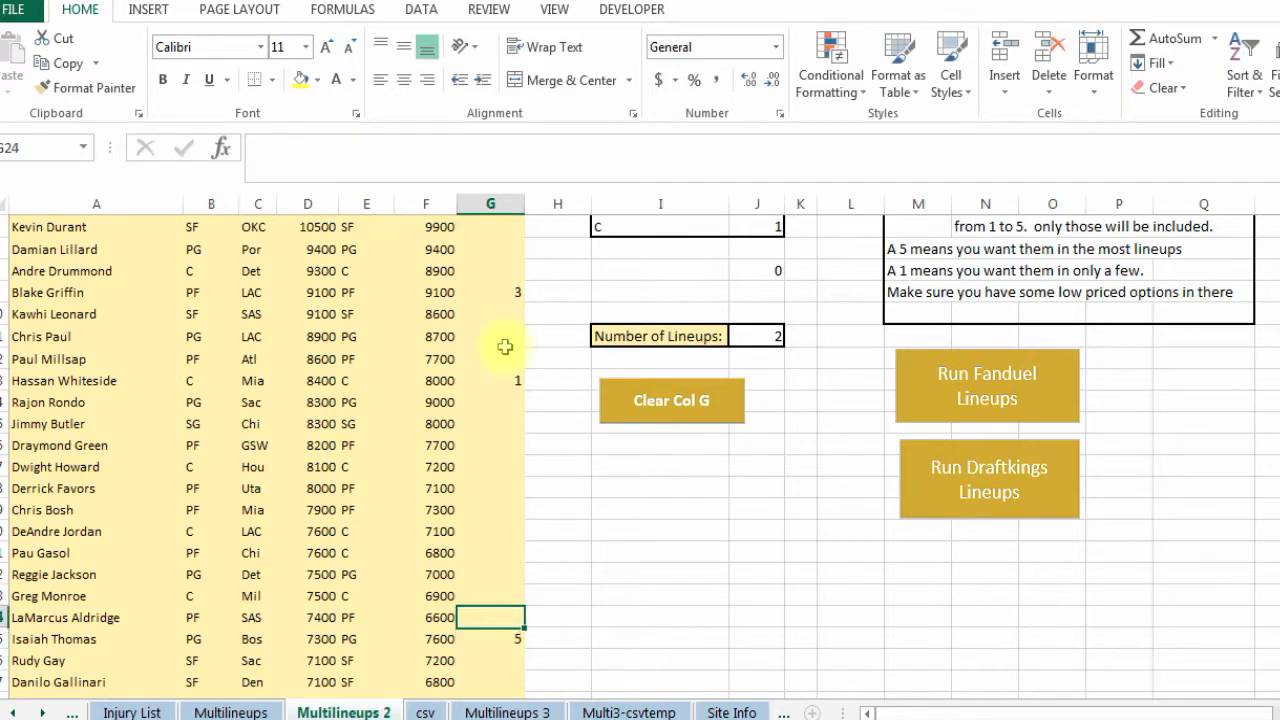
pyautogui.press('Up')
pyautogui.press('Up')
pyautogui.press('Up')
pyautogui.press('Up')
pyautogui.press('Up')
pyautogui.press('Up')
pyautogui.press('Up')
pyautogui.press('Up')
pyautogui.press('Up')
pyautogui.press('Up')
pyautogui.press('Up')
pyautogui.press('Up')
pyautogui.press('Up')
pyautogui.press('Up')
pyautogui.press('Up')
pyautogui.press('Up')
pyautogui.press('Up')
pyautogui.press('Up')
pyautogui.press('Up')
pyautogui.press('Up')
pyautogui.press('Up')
pyautogui.press('Down')
pyautogui.press('Down')
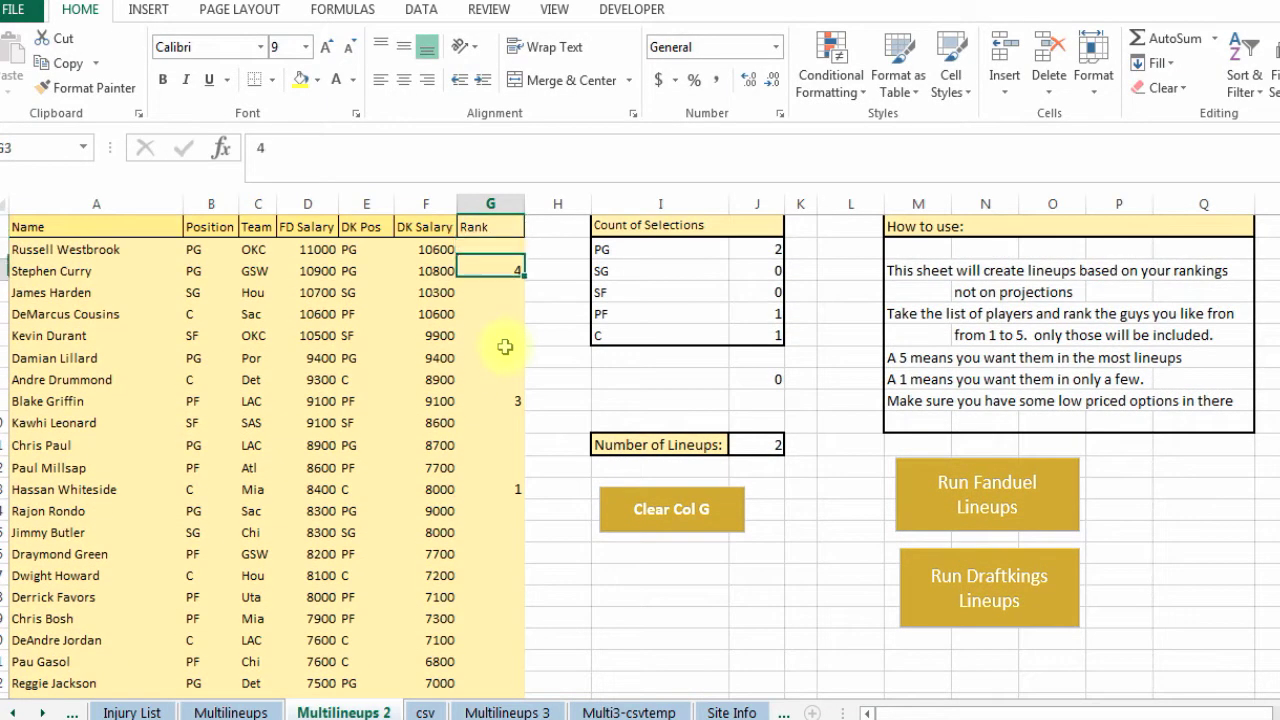
# Check the PG, SF and C selection counts and the number-of-lineups value on Multilineups 2
pyautogui.click(757, 245)
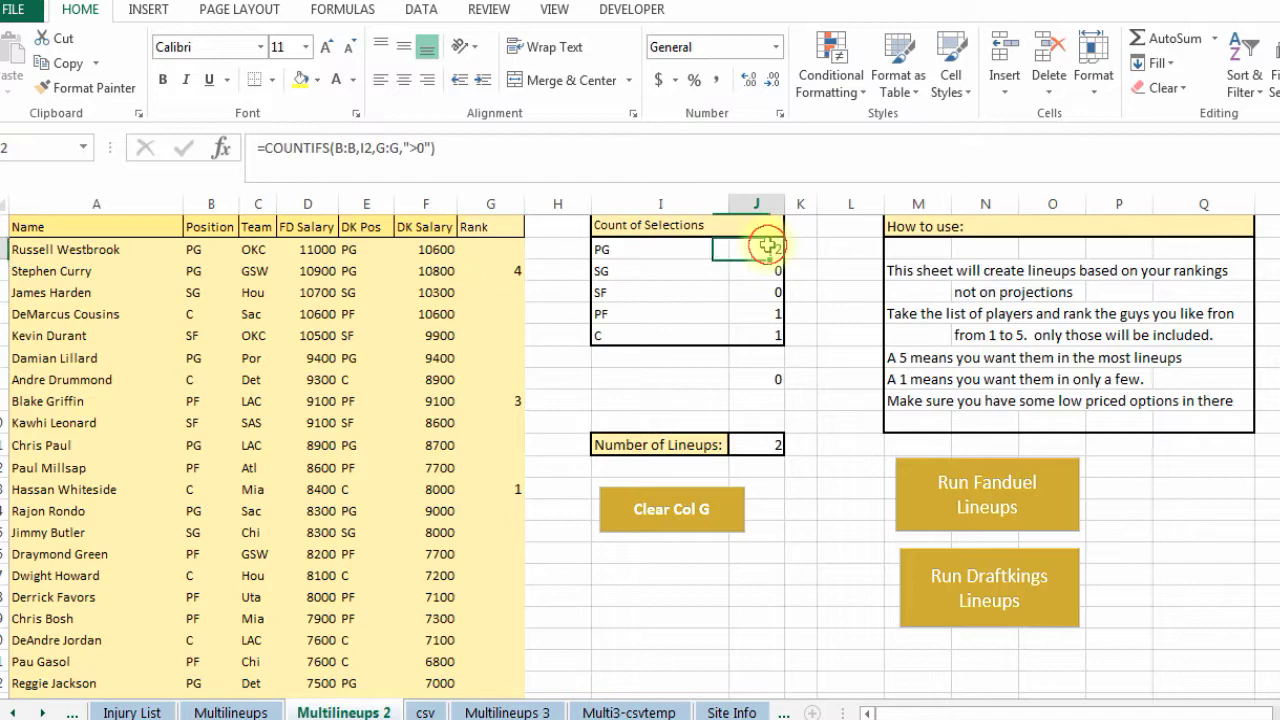
pyautogui.click(762, 270)
pyautogui.click(758, 333)
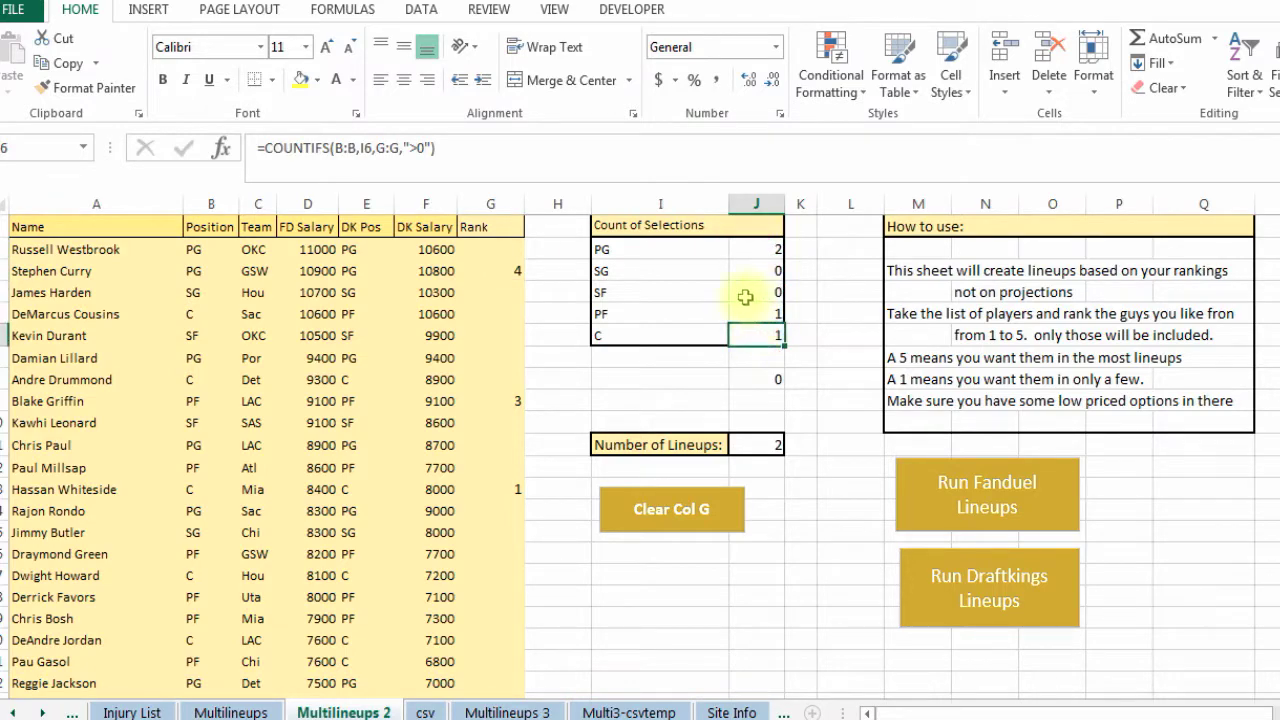
pyautogui.click(670, 296)
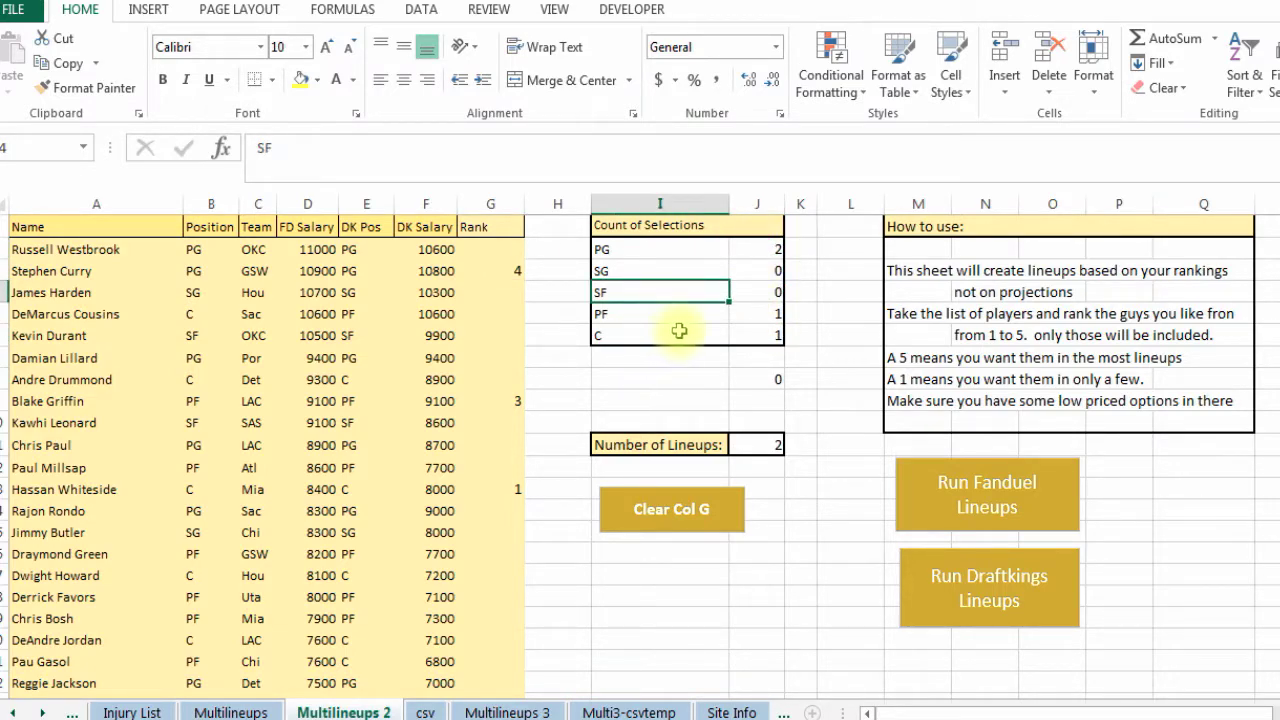
pyautogui.click(554, 392)
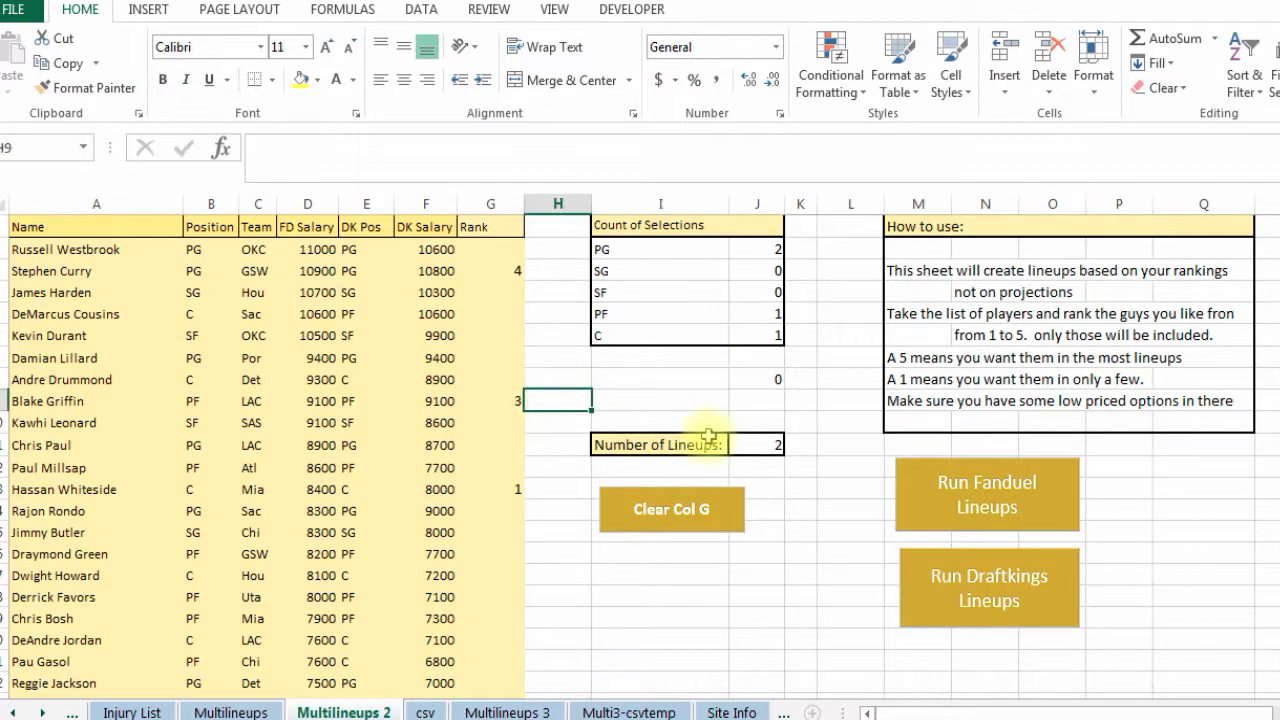
pyautogui.click(768, 446)
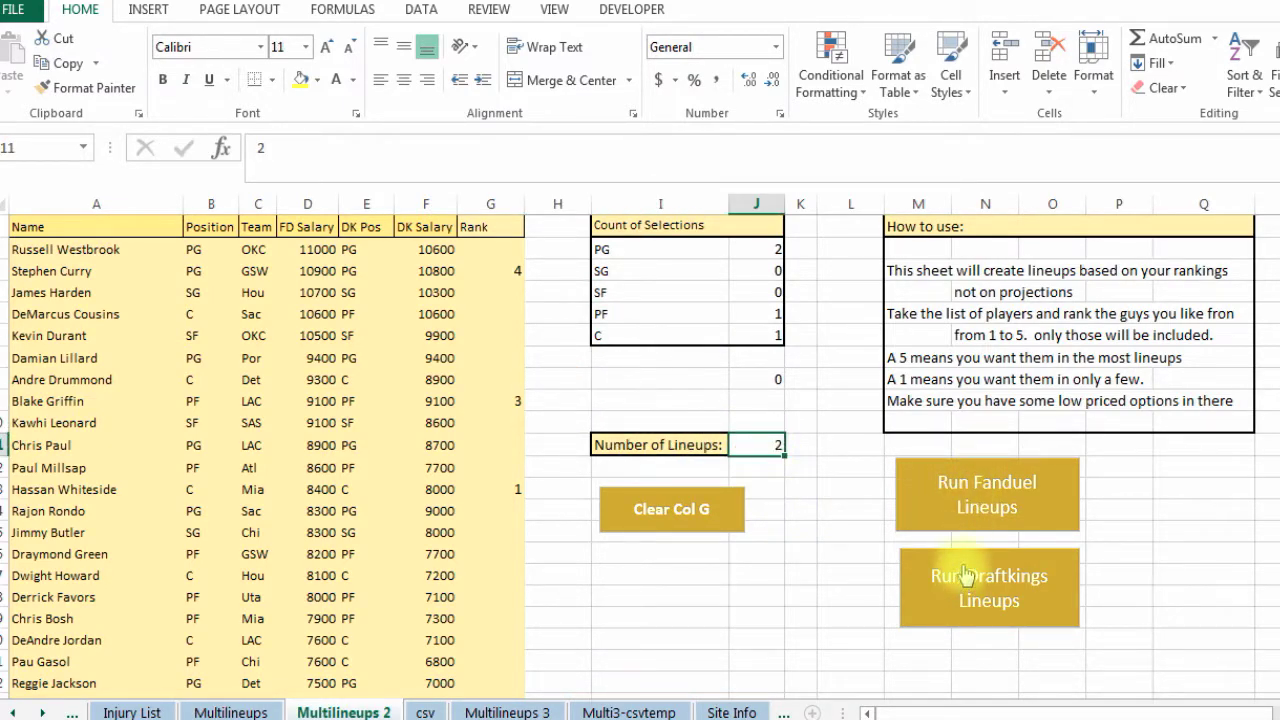
pyautogui.click(662, 622)
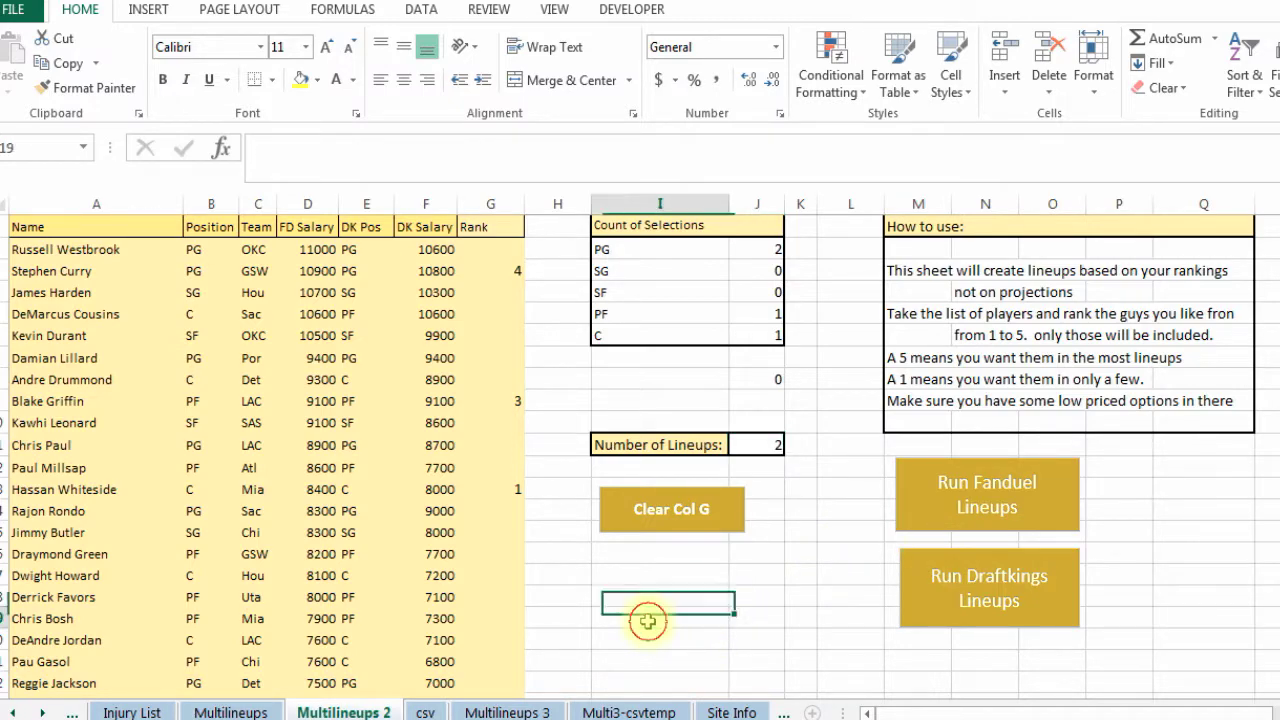
# On Multilineups 3, check the projection, team-to-stack and players' blank Include/Exclude cells
pyautogui.click(508, 710)
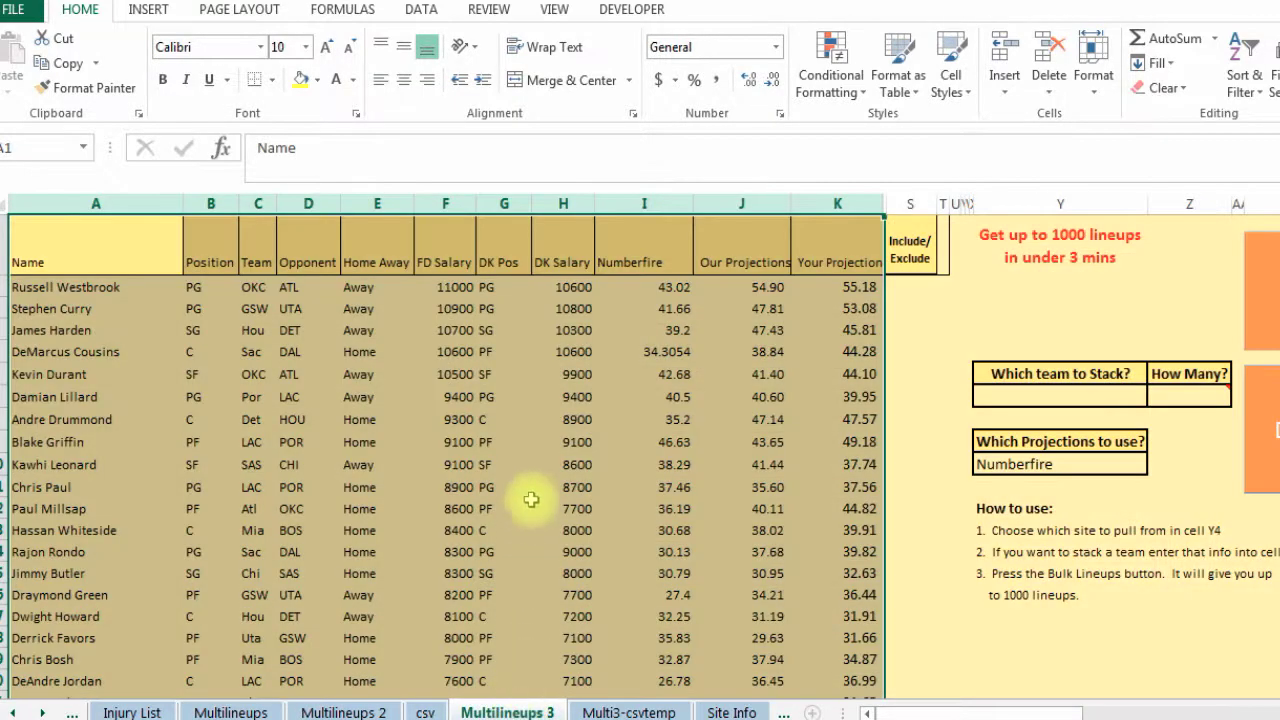
pyautogui.click(563, 442)
pyautogui.click(741, 396)
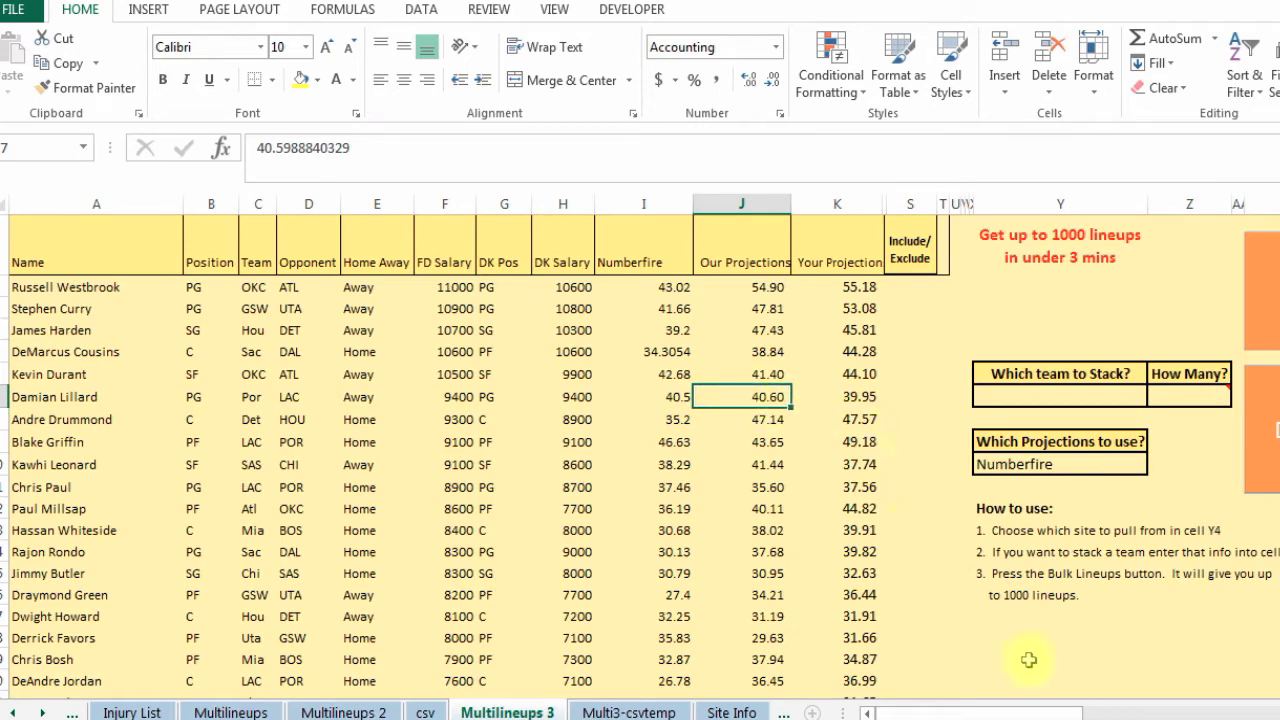
pyautogui.hscroll(3, 1028, 660)
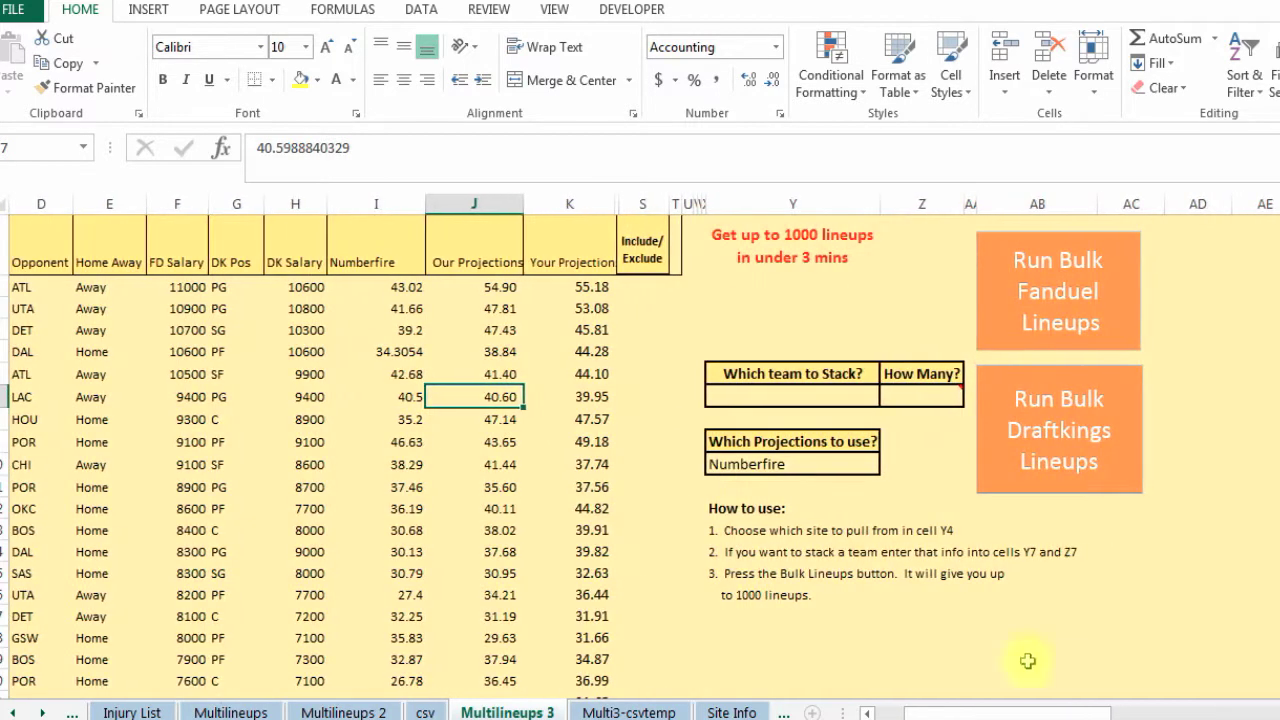
pyautogui.click(795, 396)
pyautogui.click(645, 375)
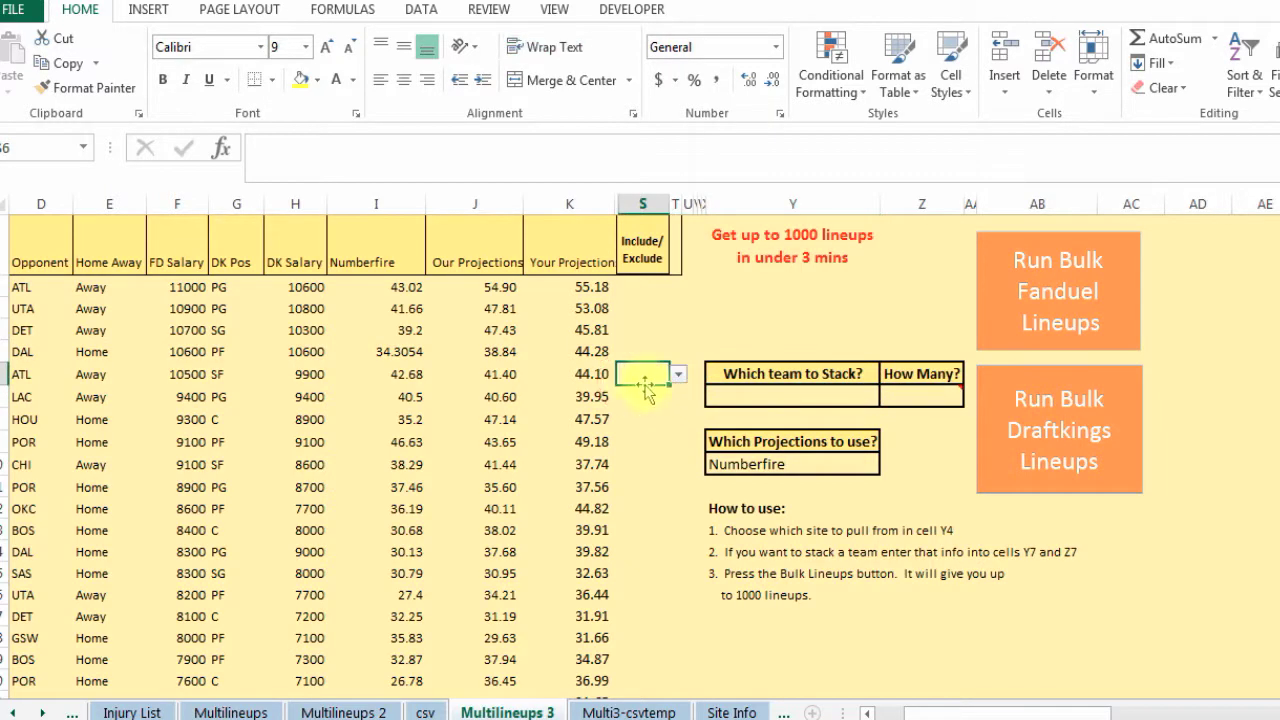
pyautogui.click(647, 345)
pyautogui.click(648, 412)
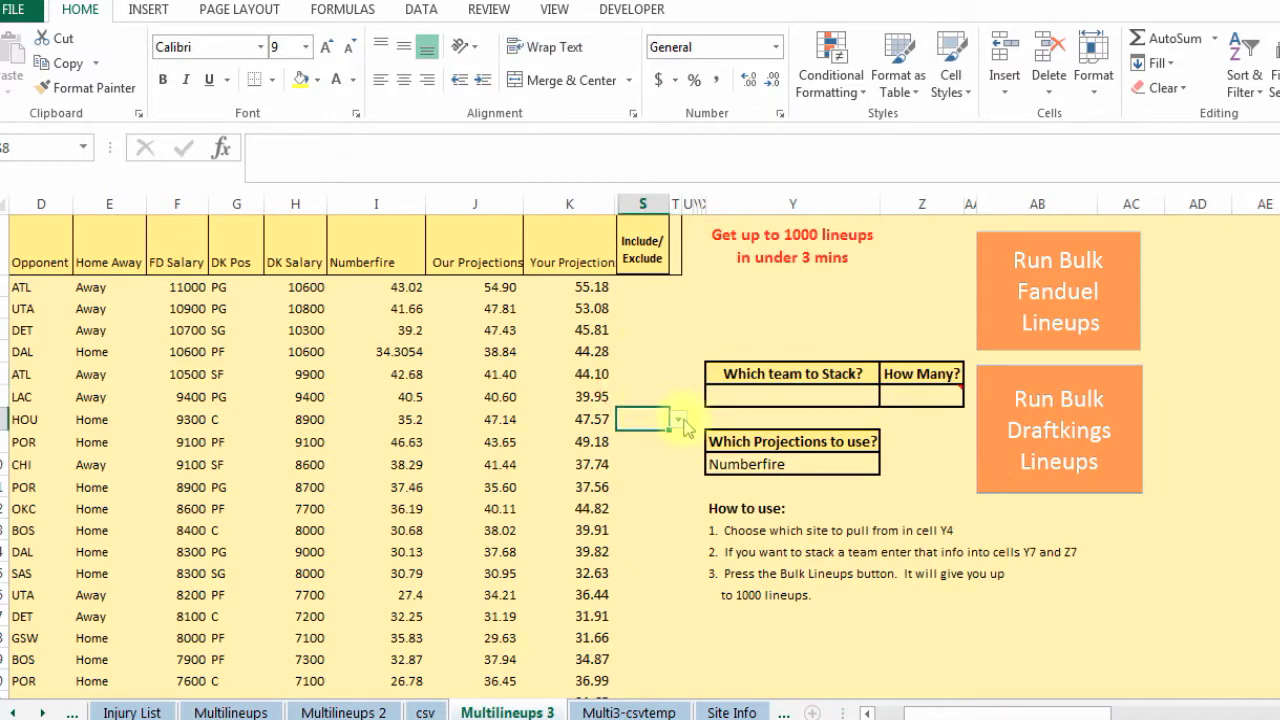
# Check Blake Griffin's Include/Exclude choices on Multilineups without changing them, then return to Multilineups 3
pyautogui.click(240, 710)
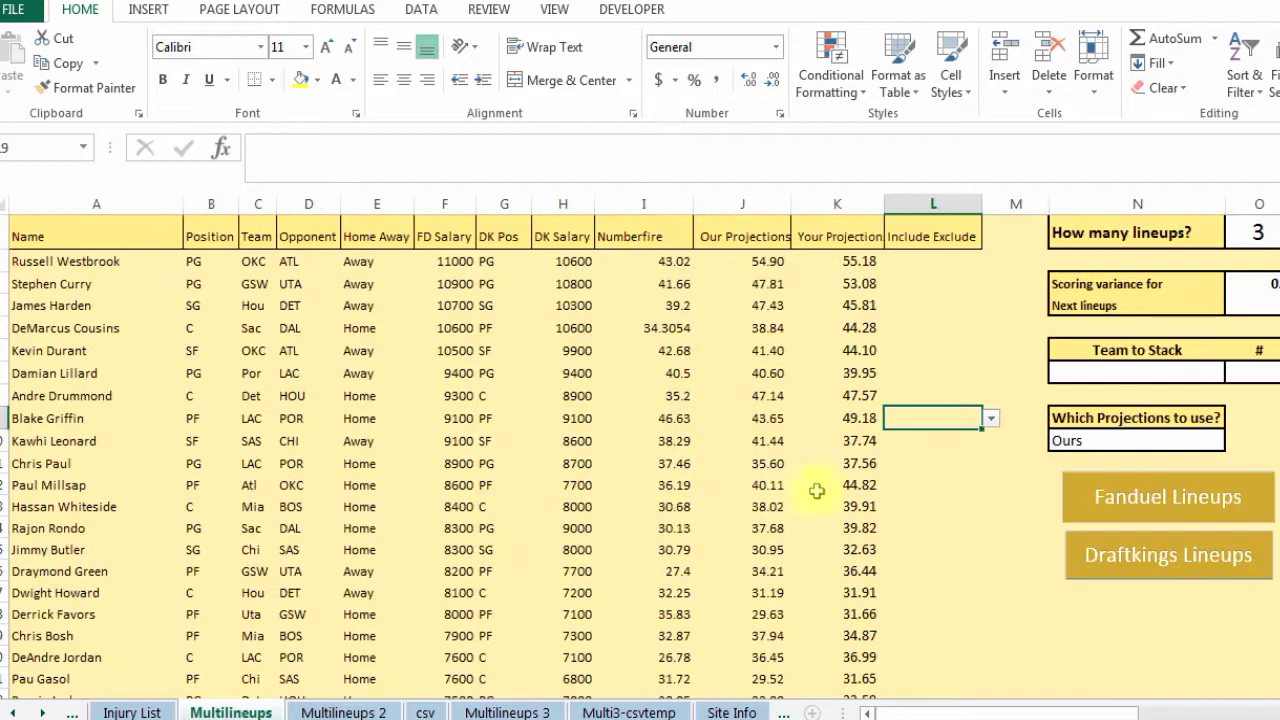
pyautogui.click(993, 424)
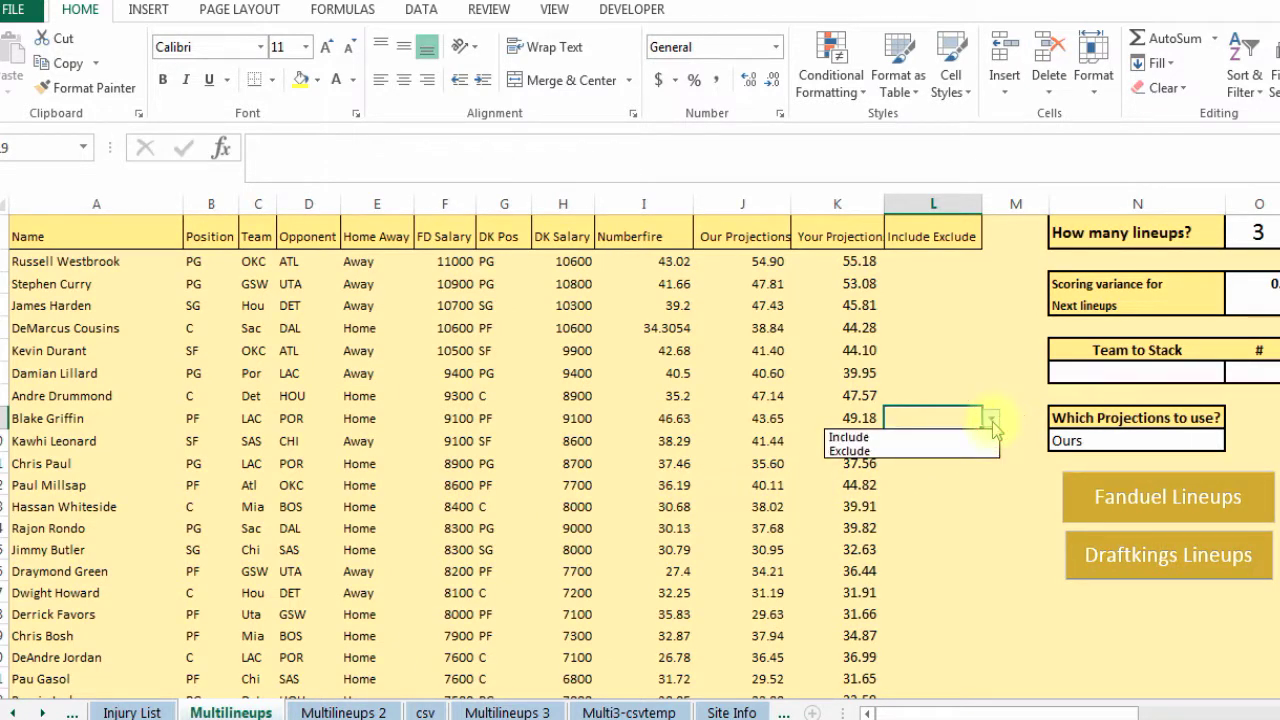
pyautogui.click(960, 438)
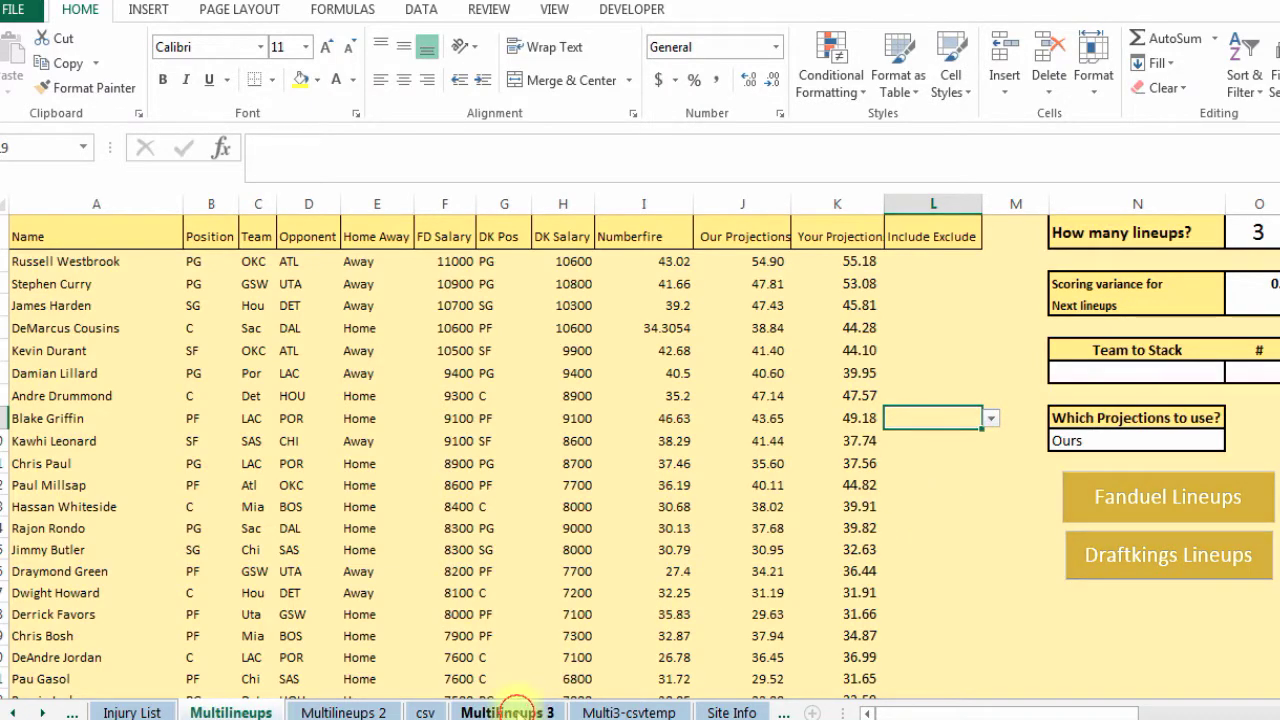
pyautogui.click(516, 708)
# Review the Include/Exclude cells for Durant, Griffin and Drummond and the team-to-stack list, leaving them unchanged
pyautogui.click(643, 374)
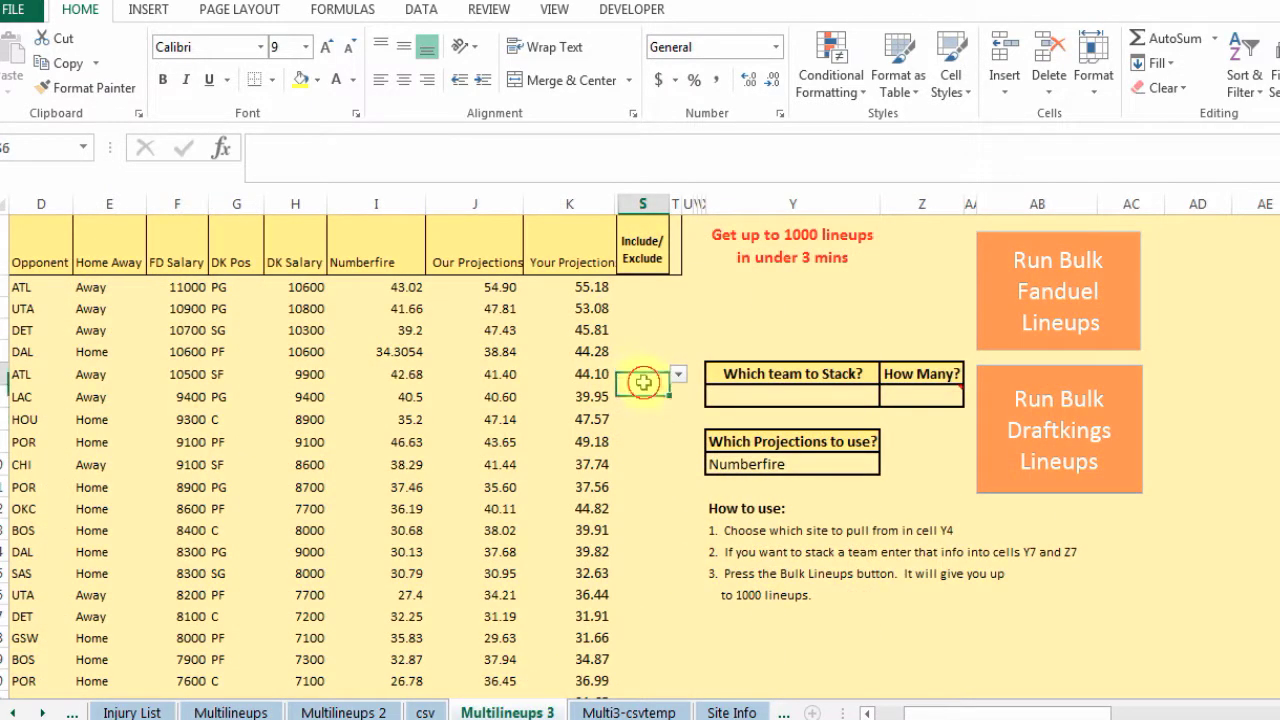
pyautogui.click(643, 441)
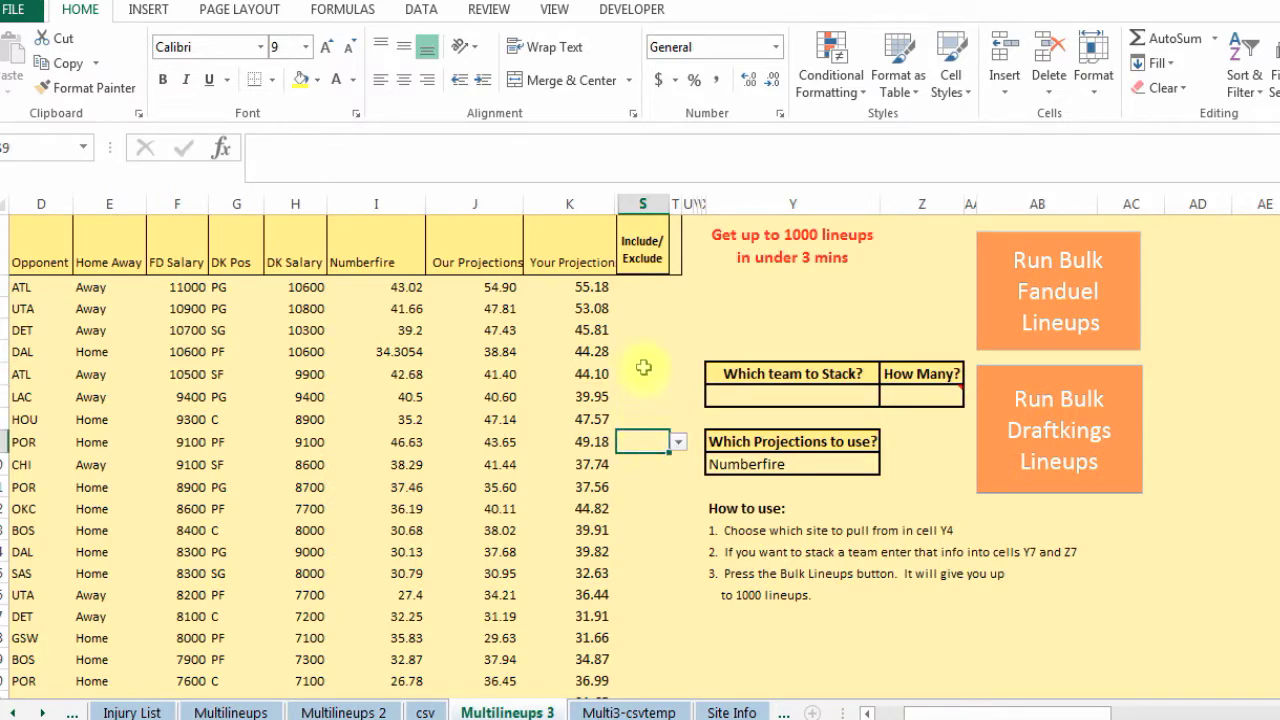
pyautogui.click(640, 372)
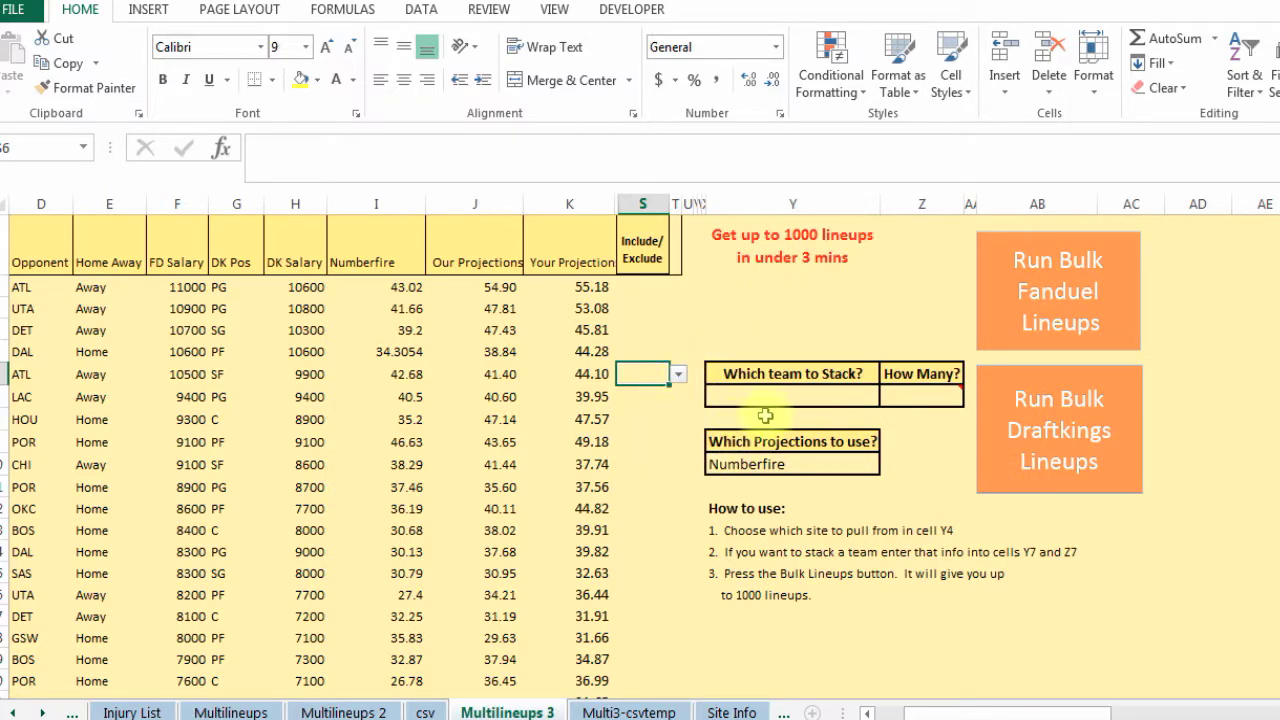
pyautogui.click(672, 426)
pyautogui.click(694, 464)
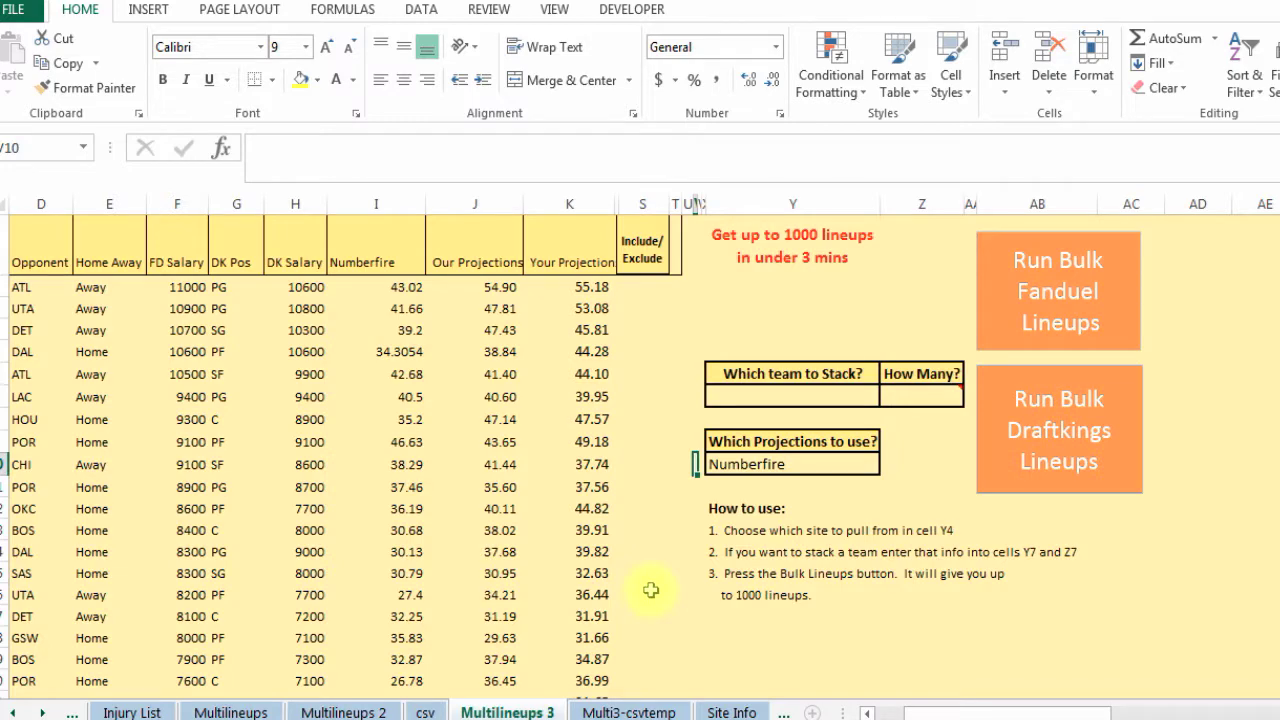
pyautogui.click(845, 396)
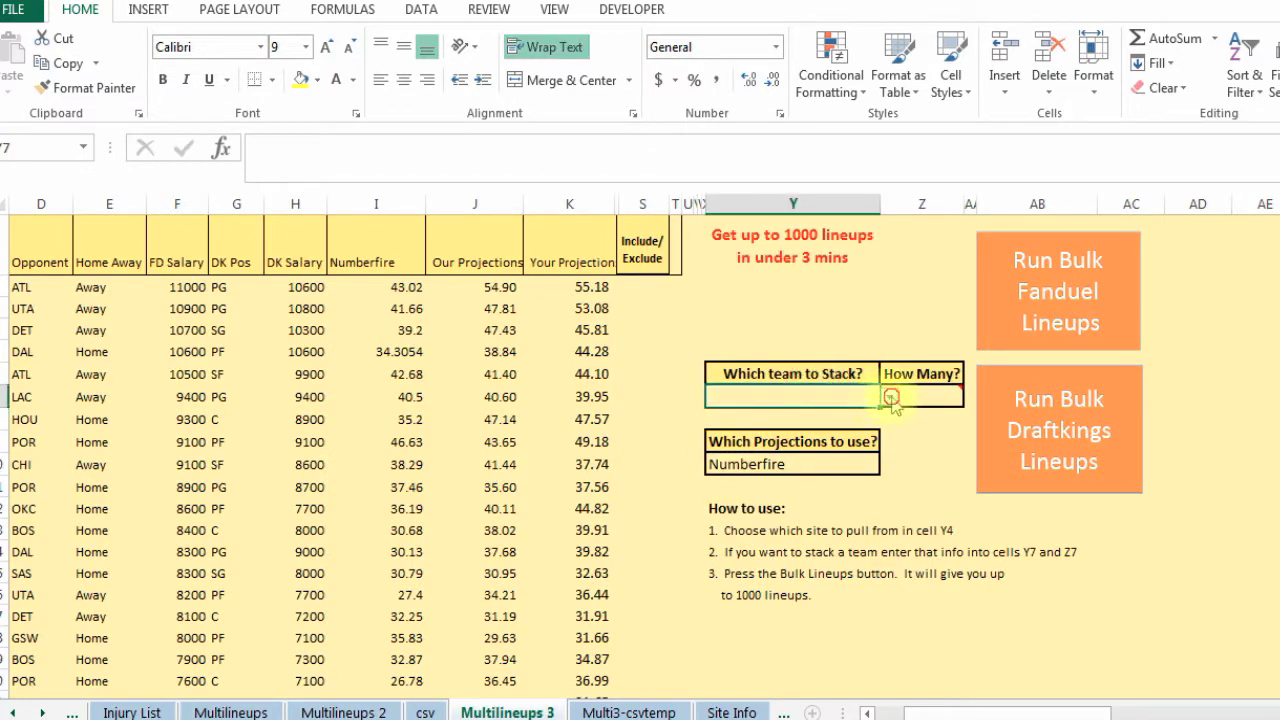
pyautogui.click(889, 397)
pyautogui.click(889, 397)
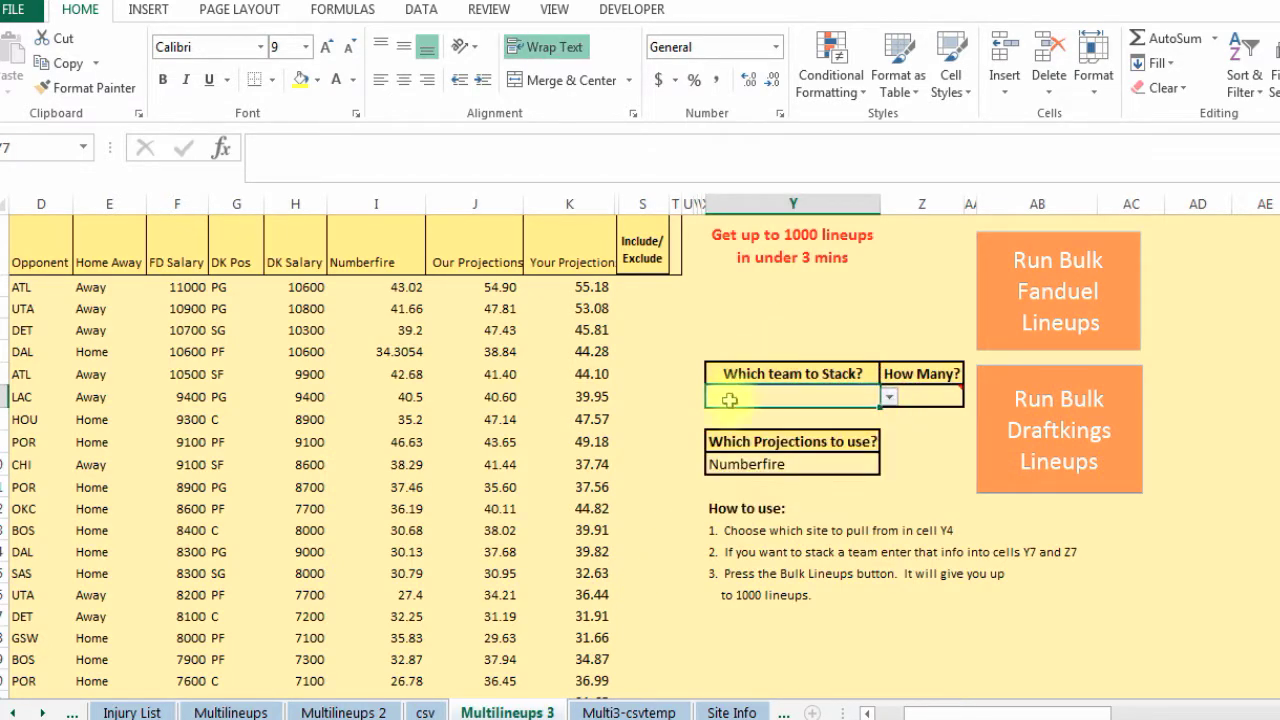
# Switch the projections source to Ours and run Bulk DraftKings Lineups
pyautogui.click(778, 464)
pyautogui.click(889, 464)
pyautogui.click(843, 498)
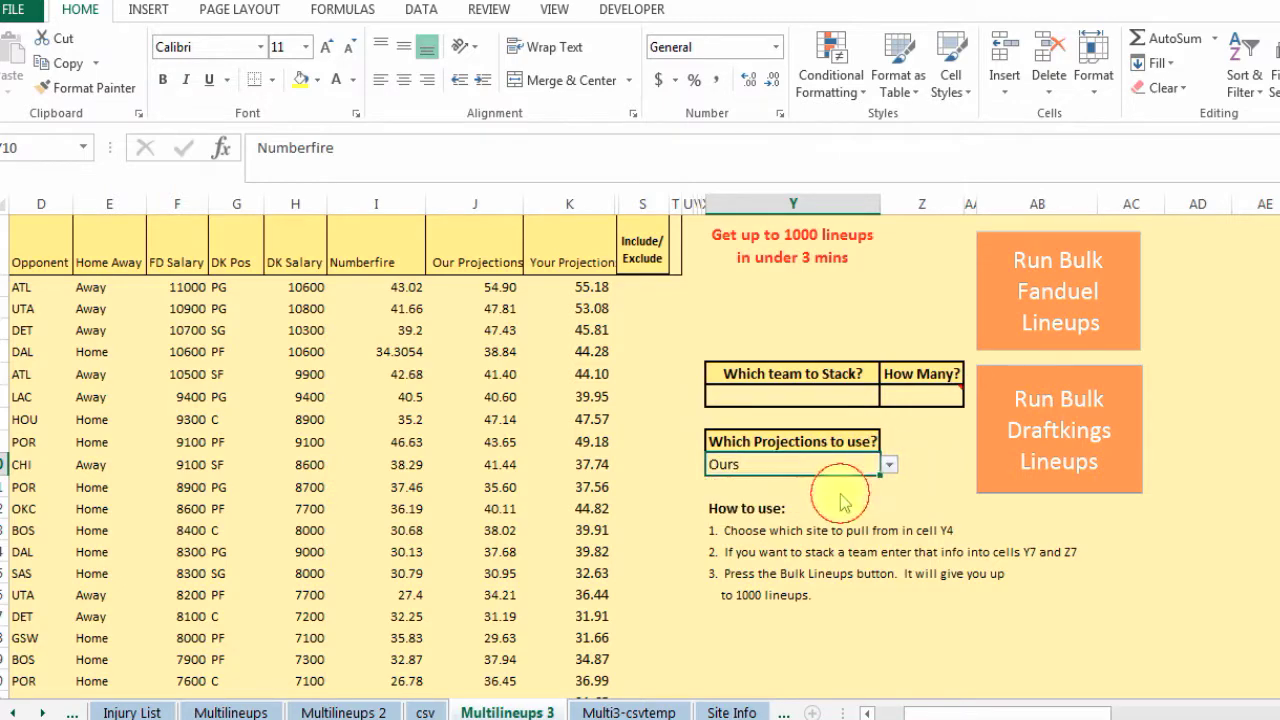
pyautogui.click(675, 464)
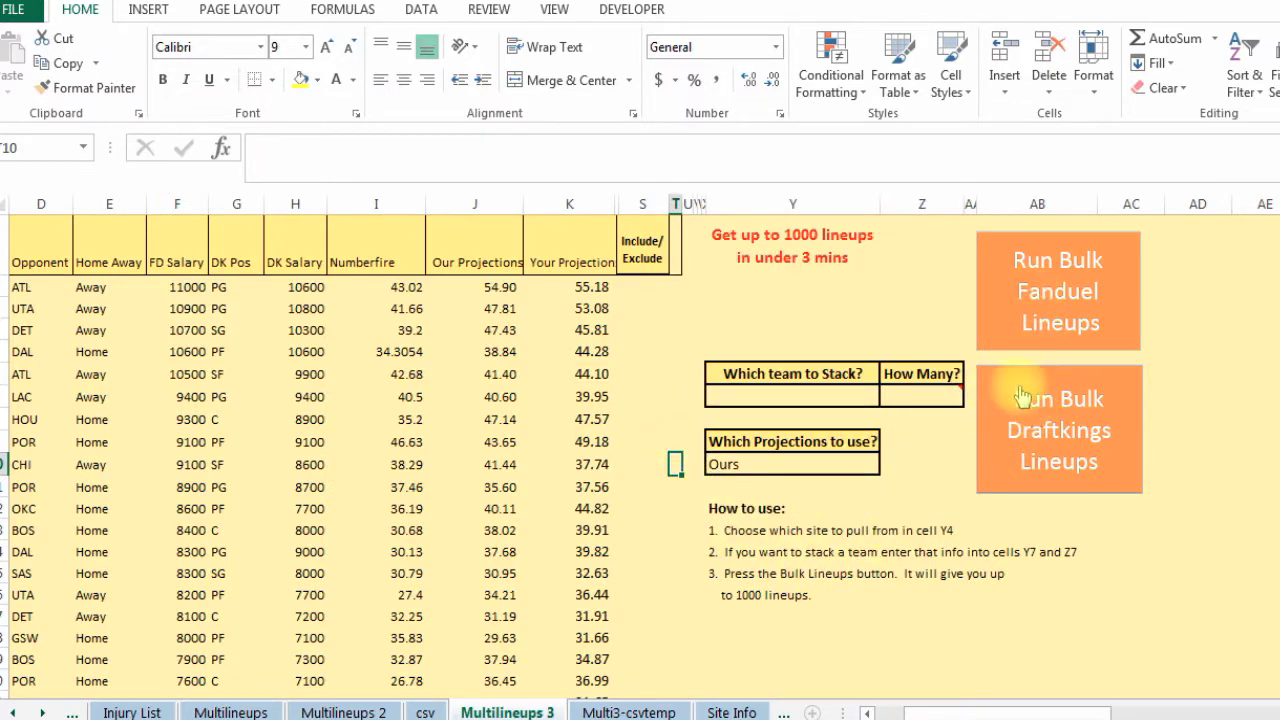
pyautogui.click(628, 712)
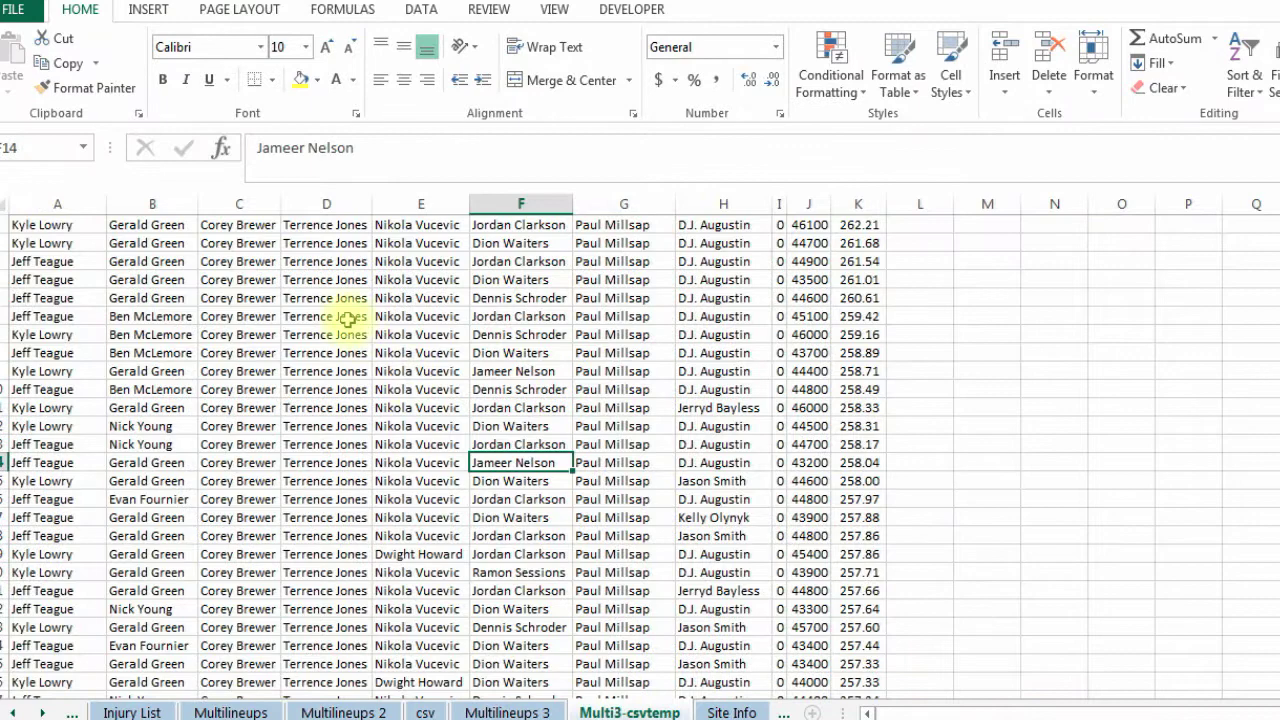
# Review the Multi3-csvtemp lineups' players, total salaries and projected scores, then return to Multilineups 3
pyautogui.click(260, 333)
pyautogui.click(150, 295)
pyautogui.click(78, 300)
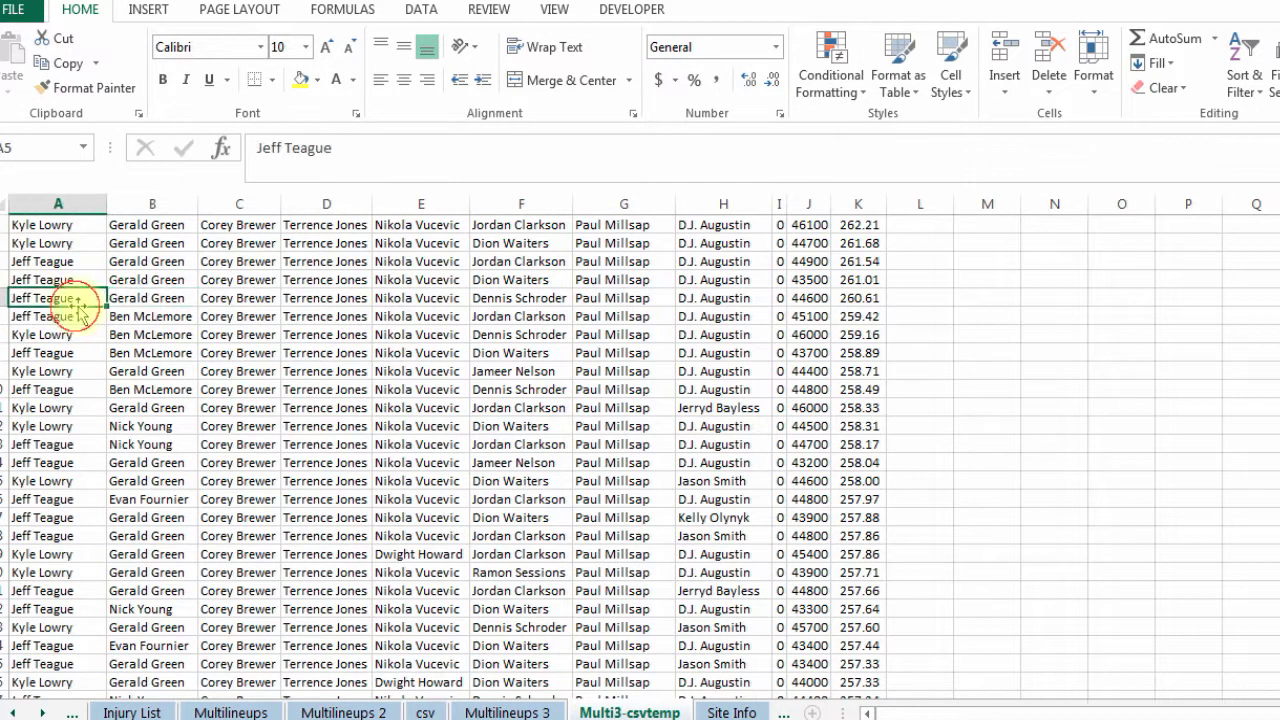
pyautogui.click(714, 318)
pyautogui.click(810, 317)
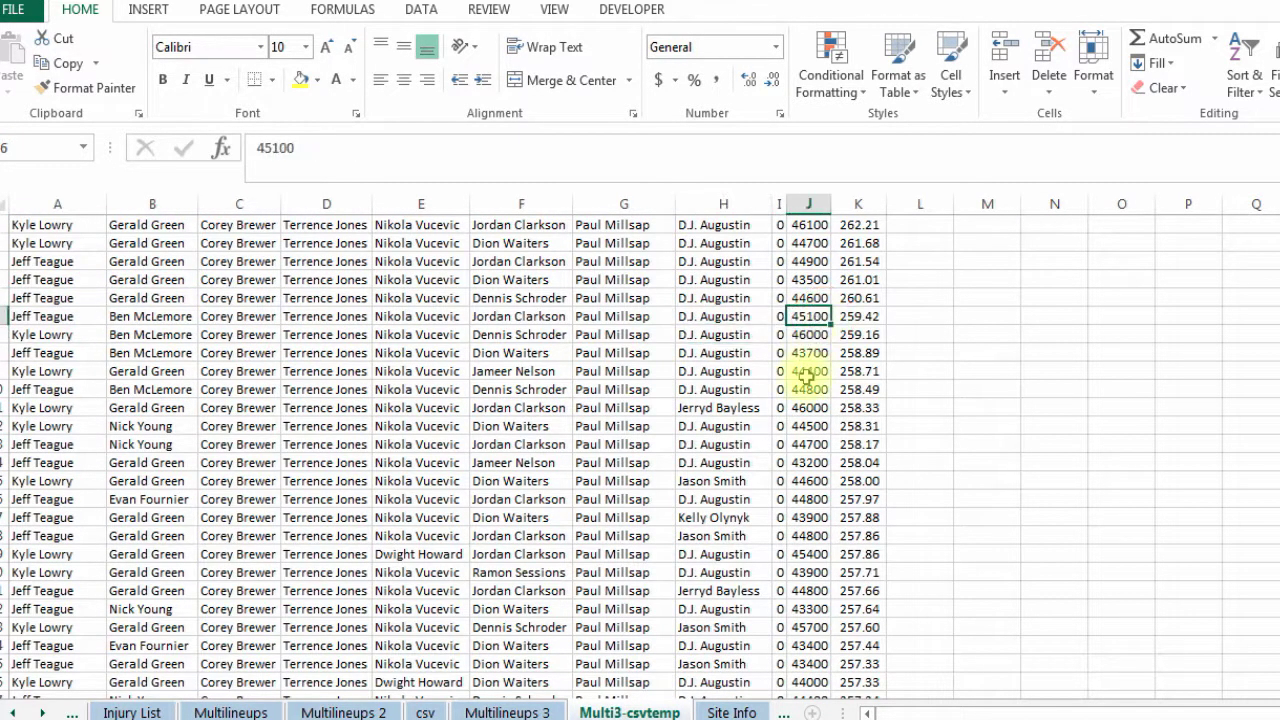
pyautogui.click(852, 298)
pyautogui.click(814, 334)
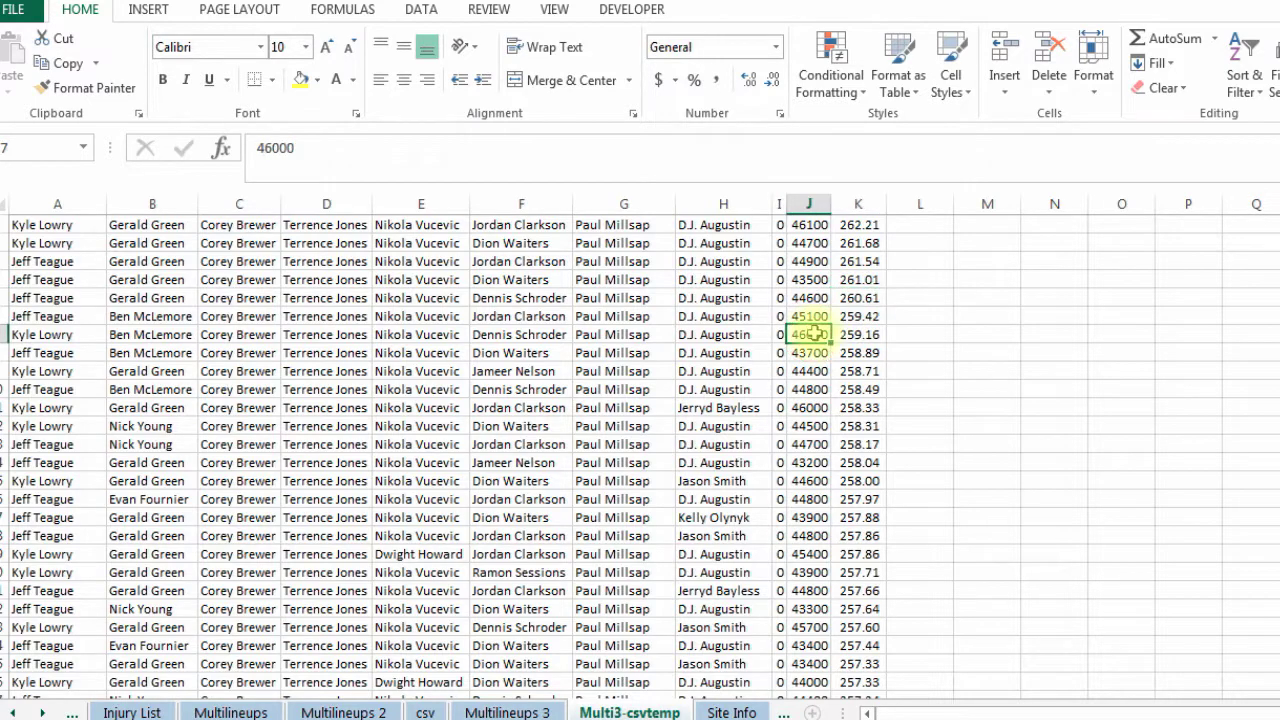
pyautogui.click(860, 352)
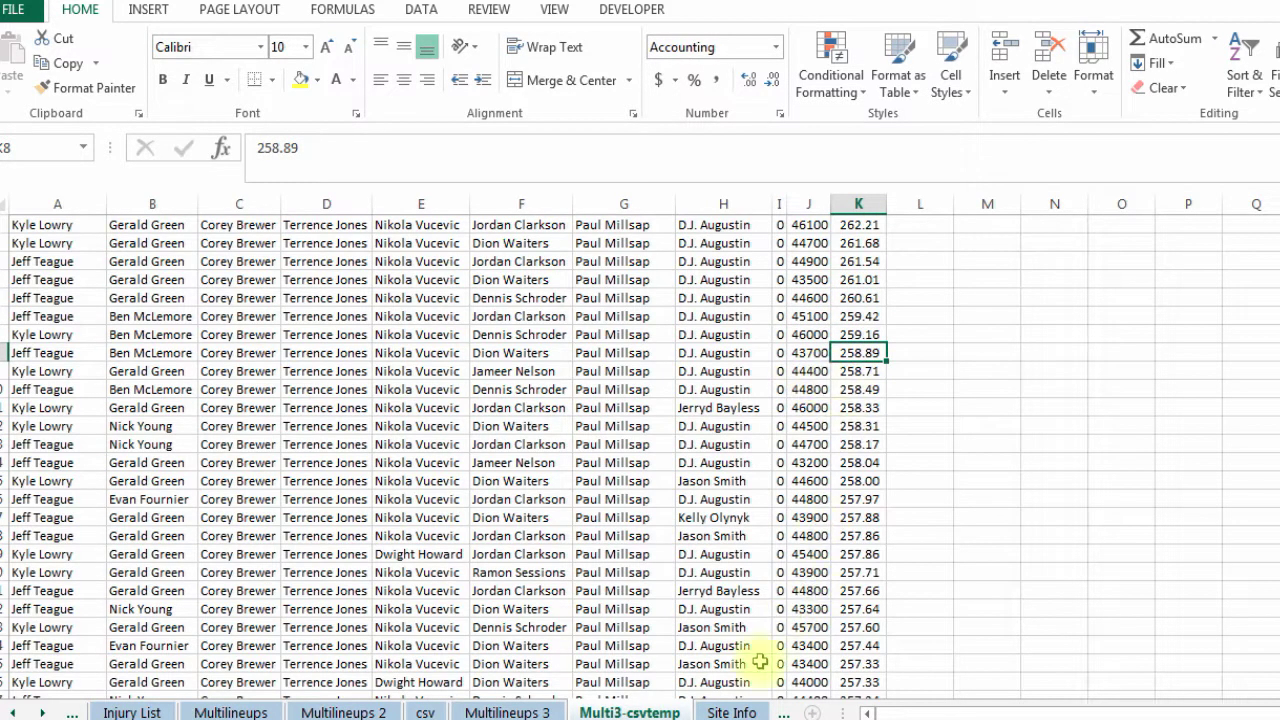
pyautogui.click(688, 336)
pyautogui.click(605, 408)
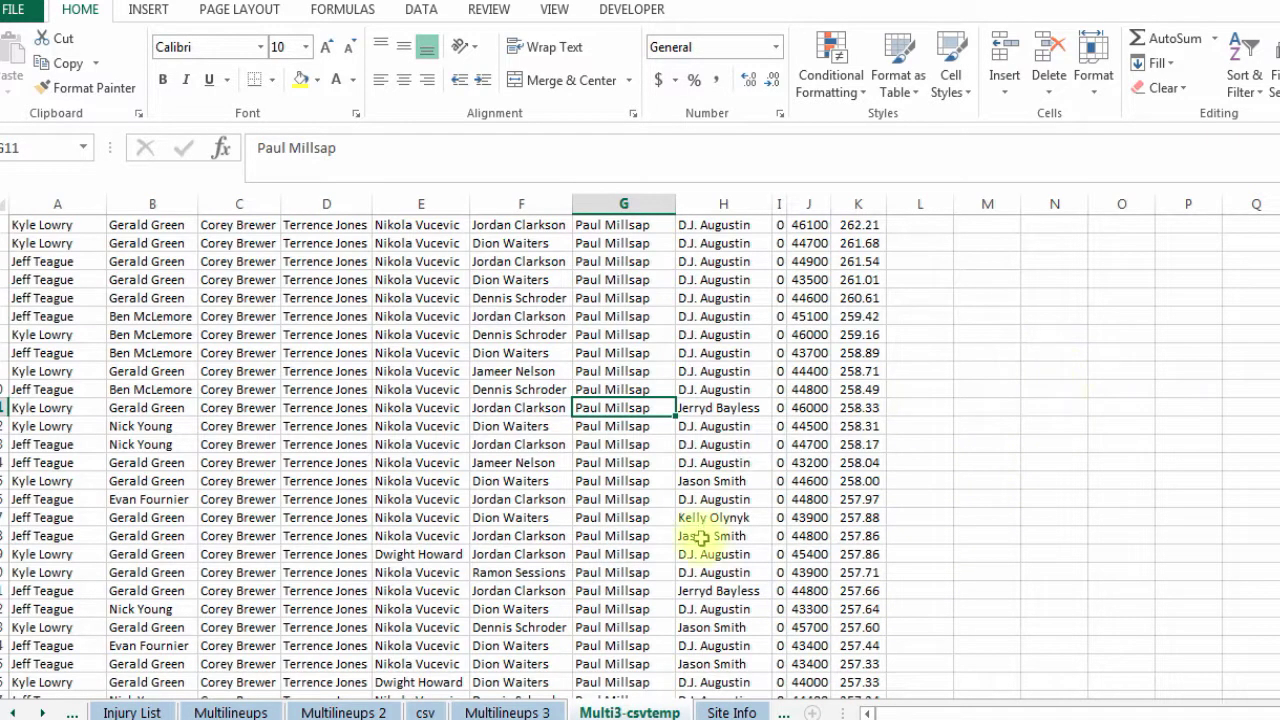
pyautogui.click(497, 712)
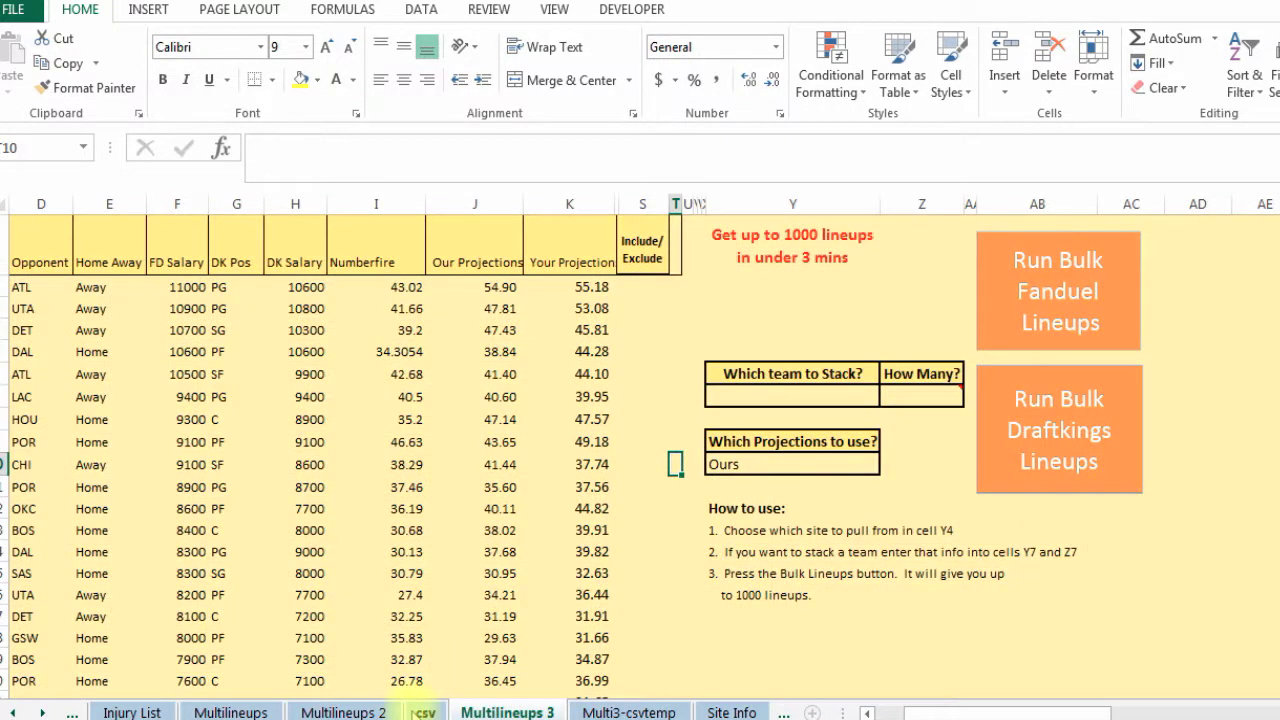
# Pass through the Multilineups 2 sheet to reach the Multilineups sheet
pyautogui.click(343, 712)
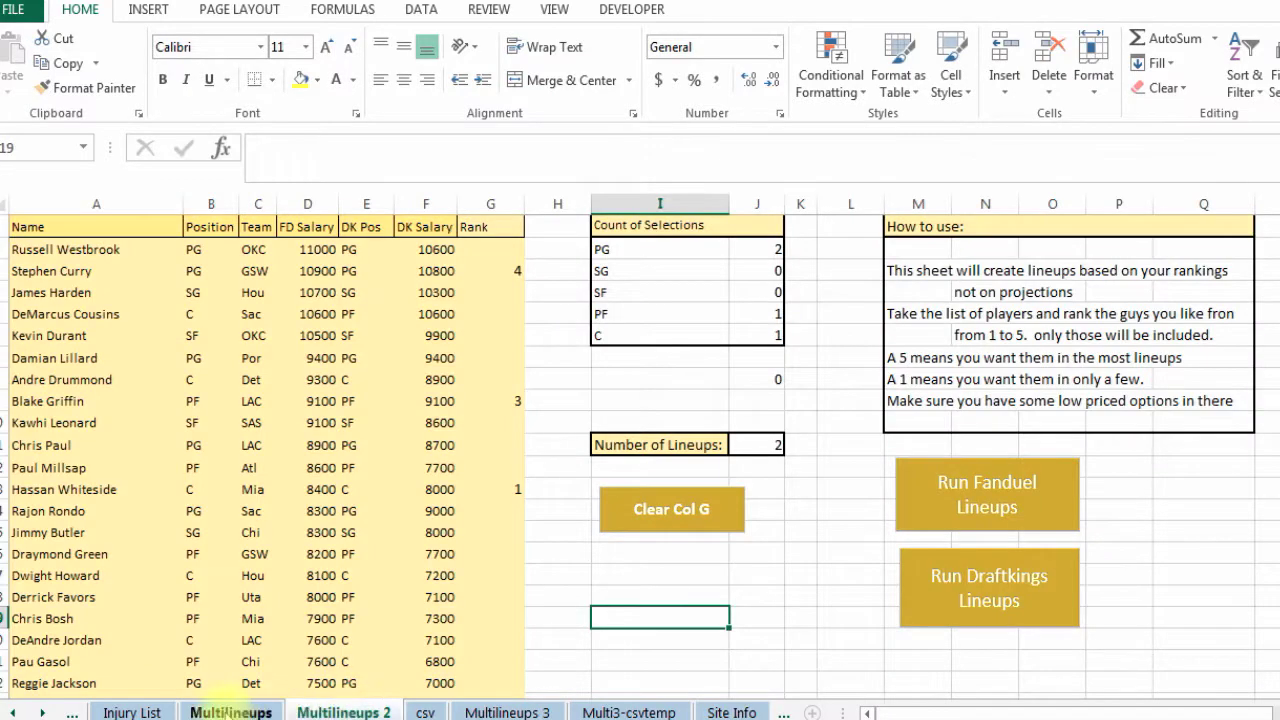
pyautogui.click(230, 712)
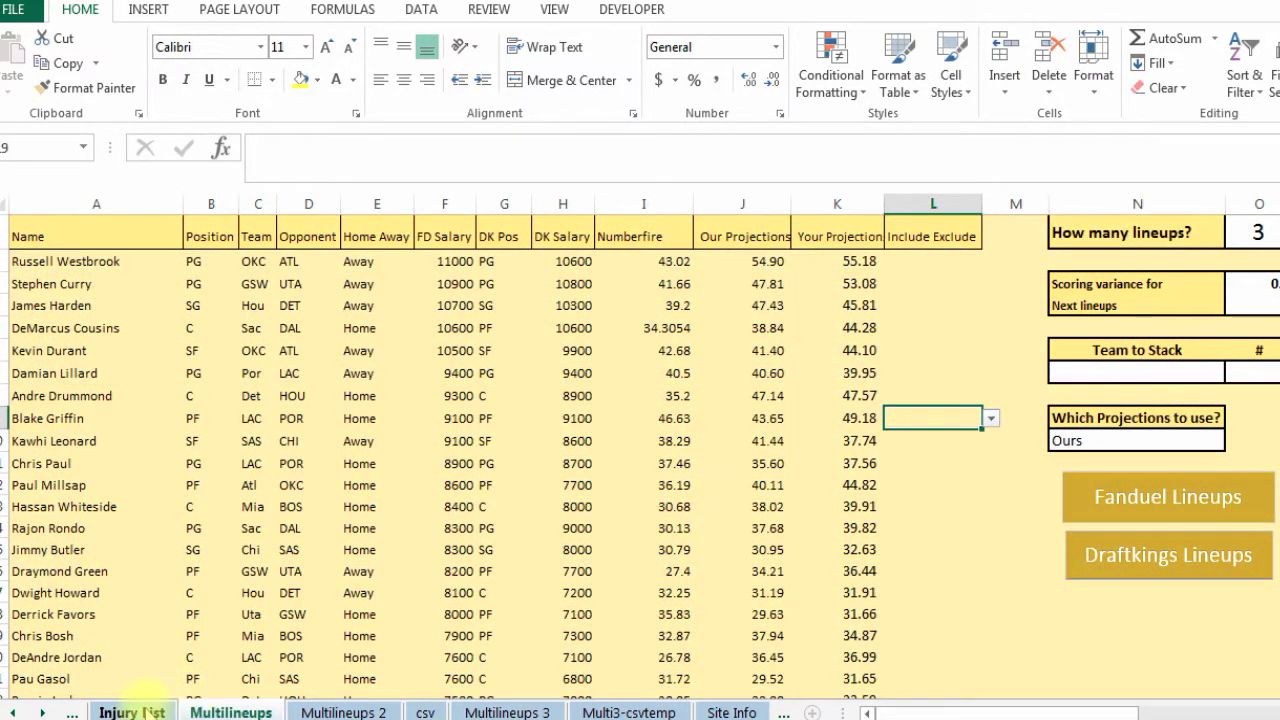